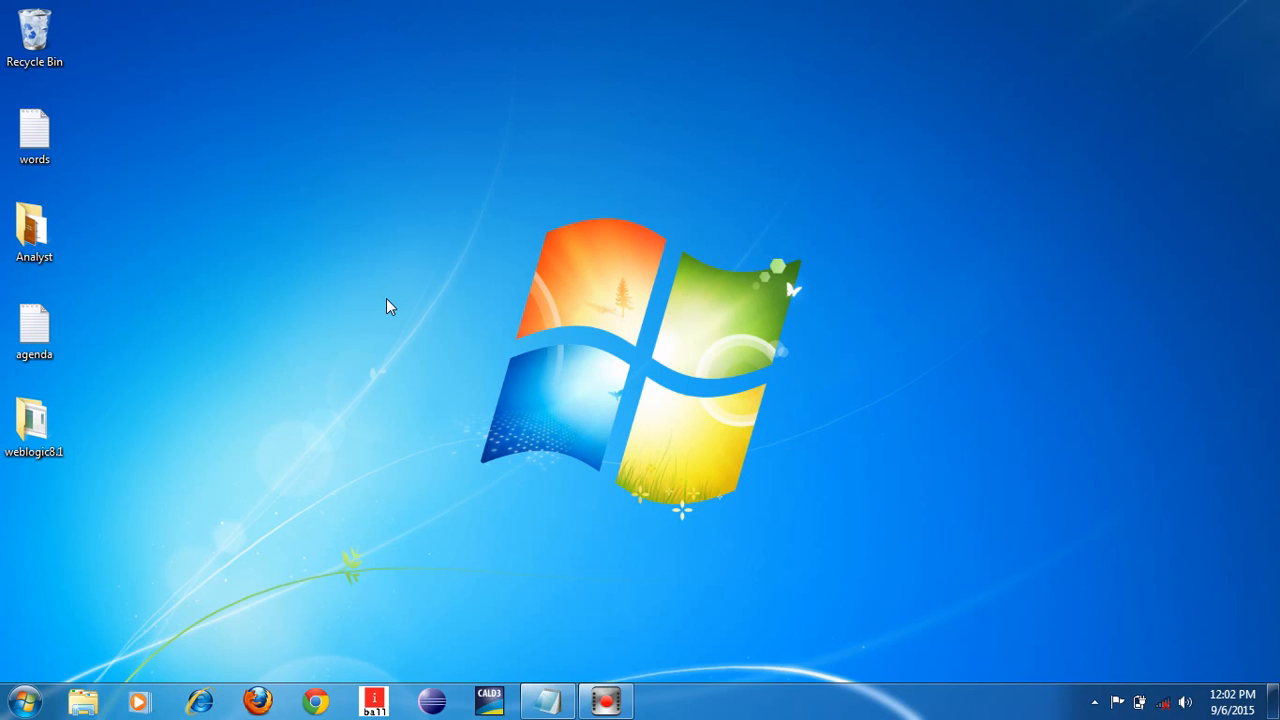
# Review the agenda note in Notepad and put its window away
pyautogui.click(552, 696)
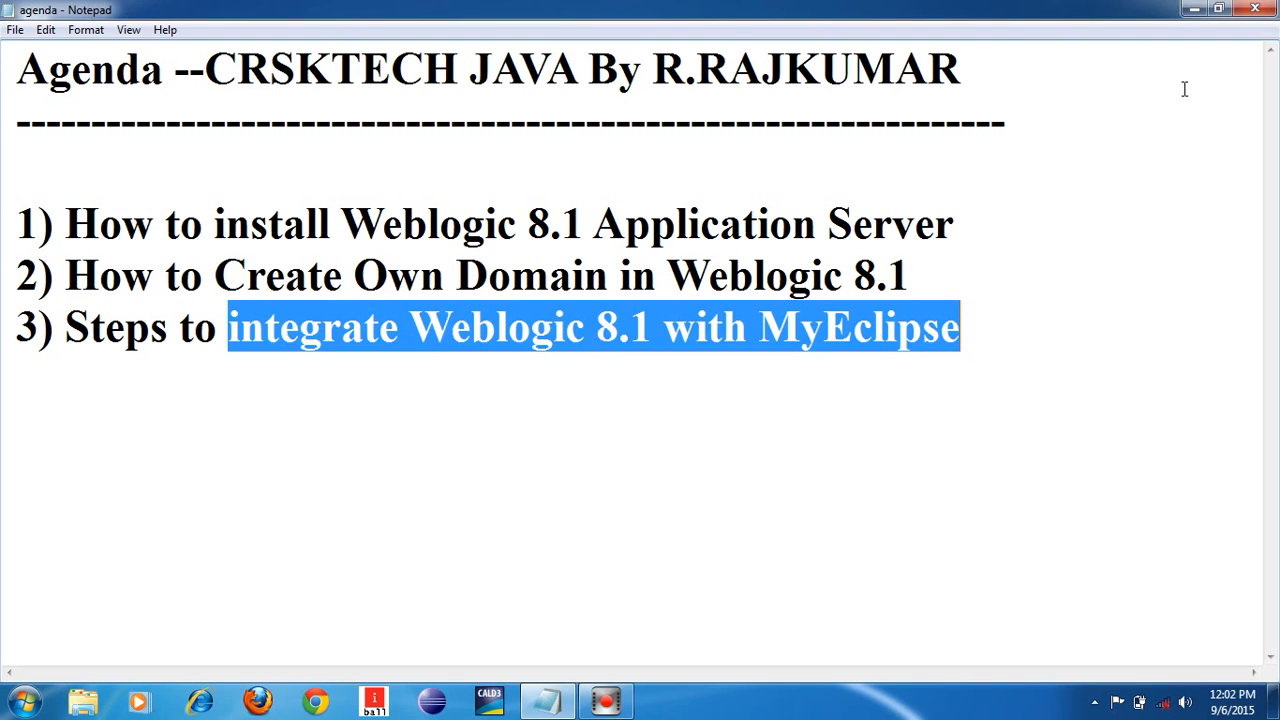
pyautogui.click(1194, 9)
# Launch MyEclipse 10 from the installed programs
pyautogui.click(20, 695)
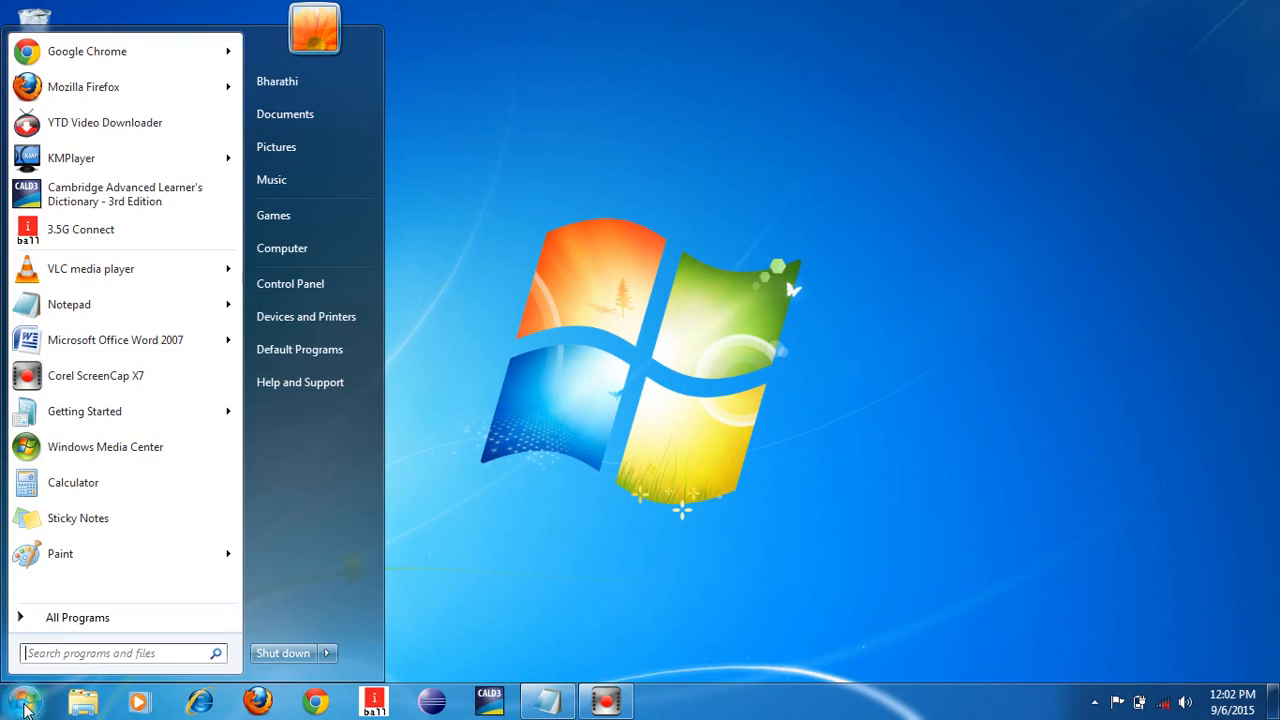
pyautogui.click(84, 619)
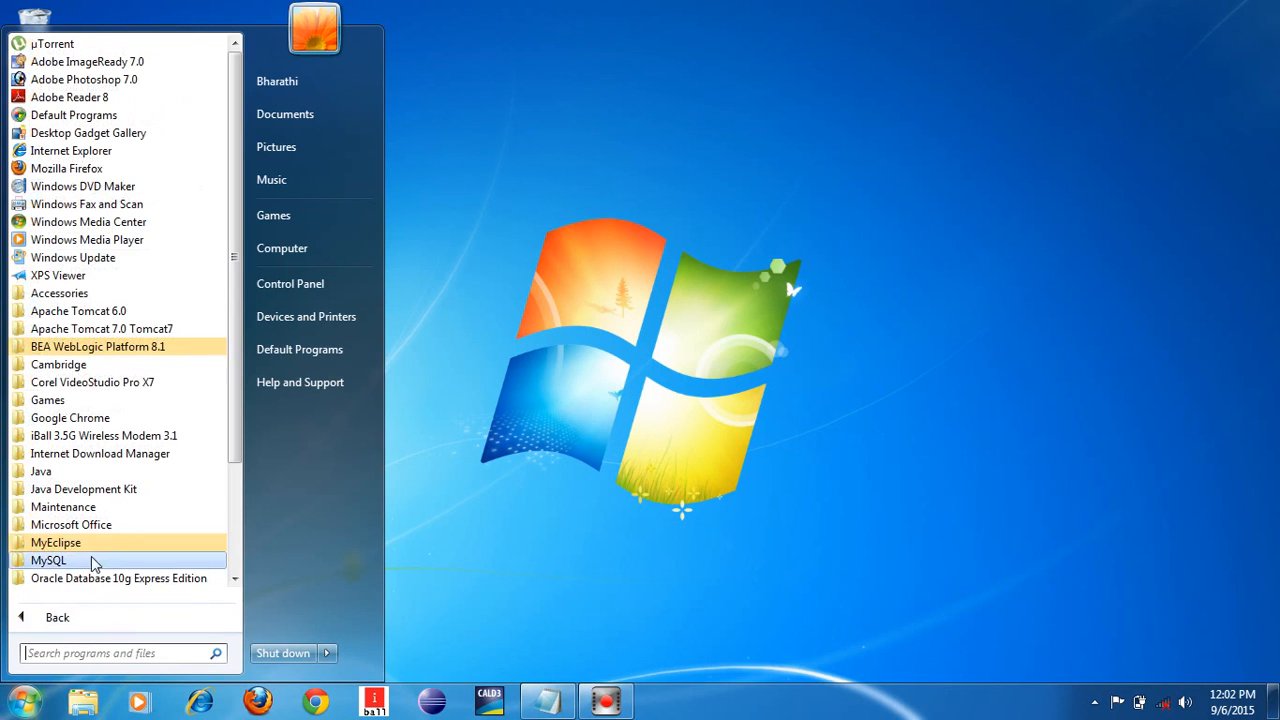
pyautogui.click(63, 548)
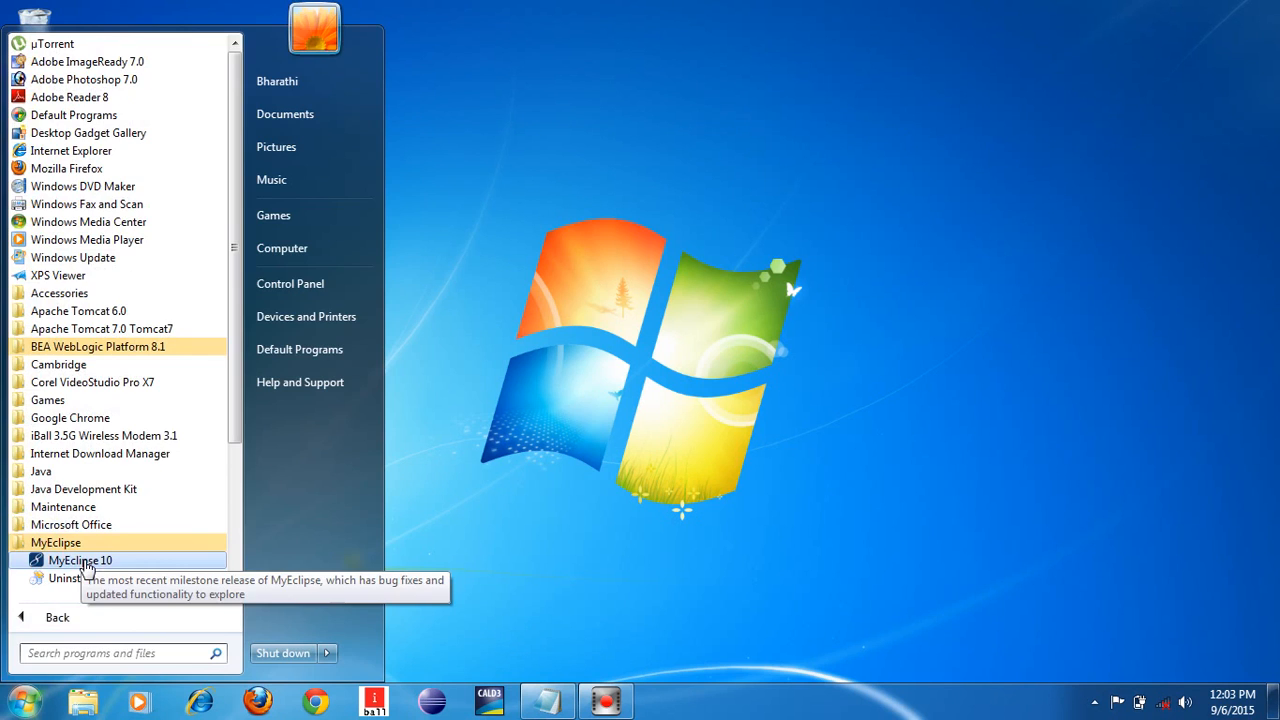
pyautogui.click(86, 563)
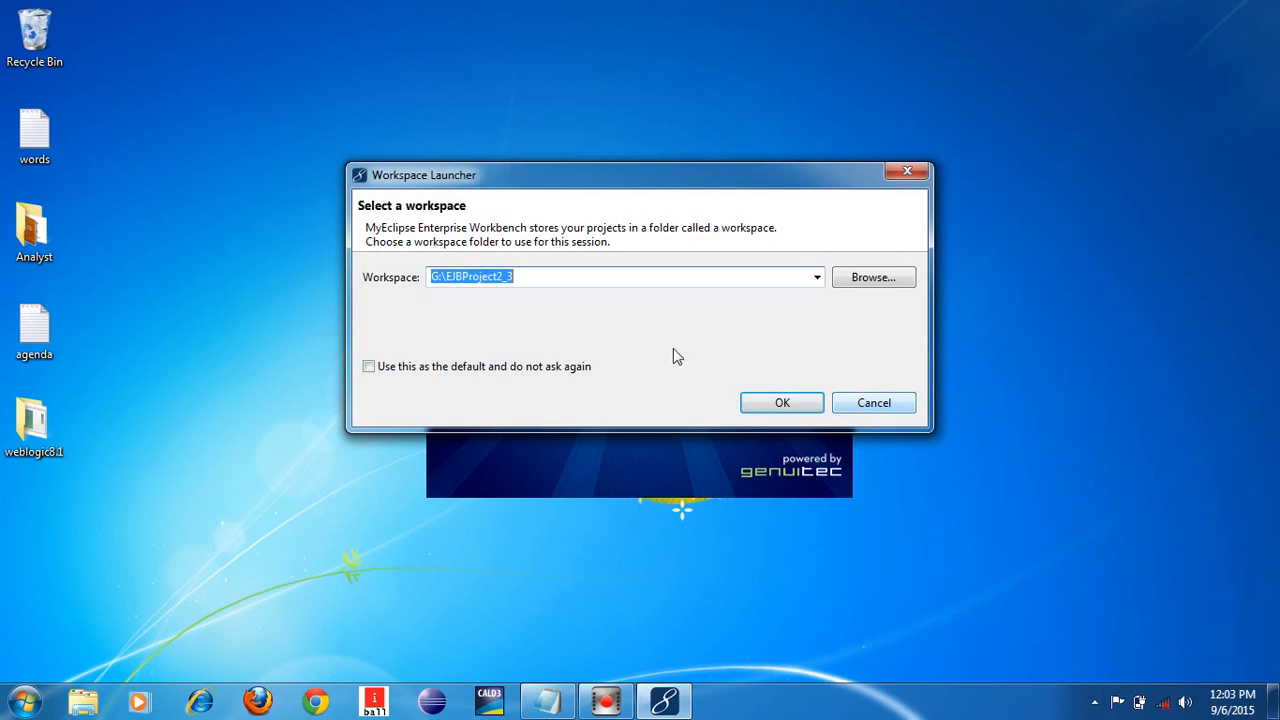
# Open the workspace G:\EJBProject2_3 and show the Welcome page of the Software and Workspace Center
pyautogui.click(546, 284)
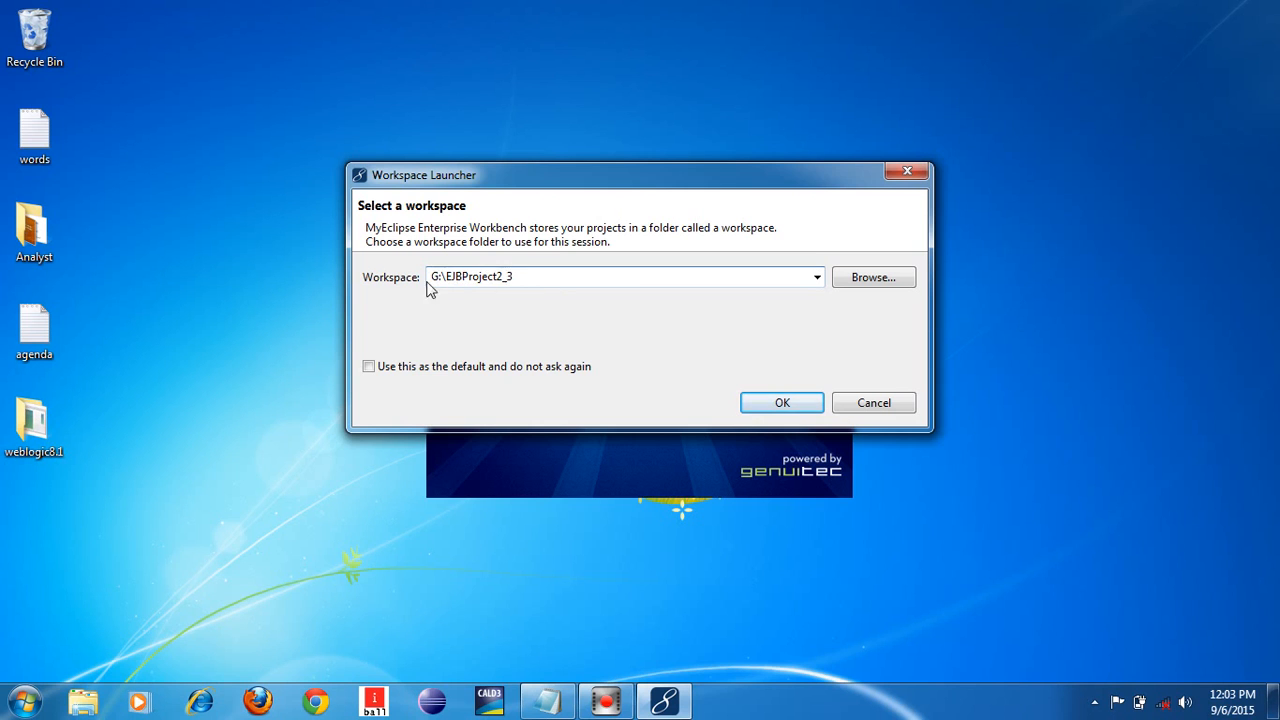
pyautogui.moveTo(446, 277); pyautogui.dragTo(518, 278)
pyautogui.click(514, 278)
pyautogui.click(775, 400)
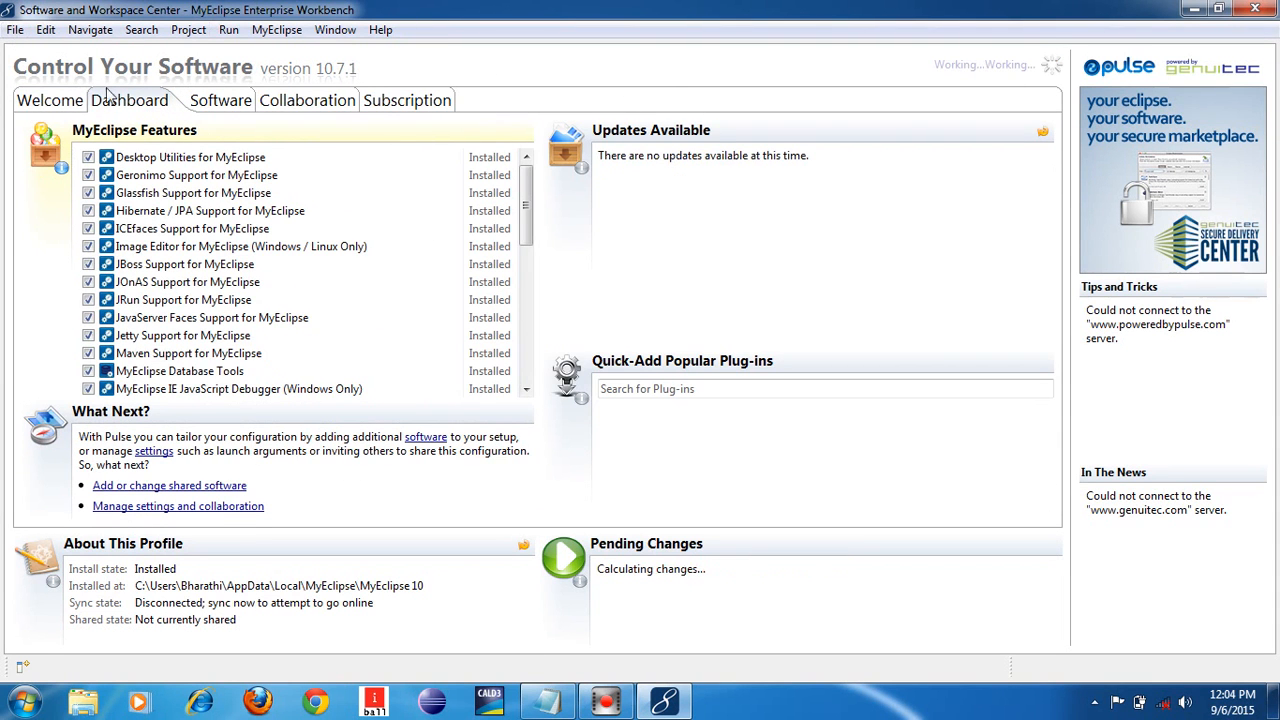
pyautogui.click(60, 92)
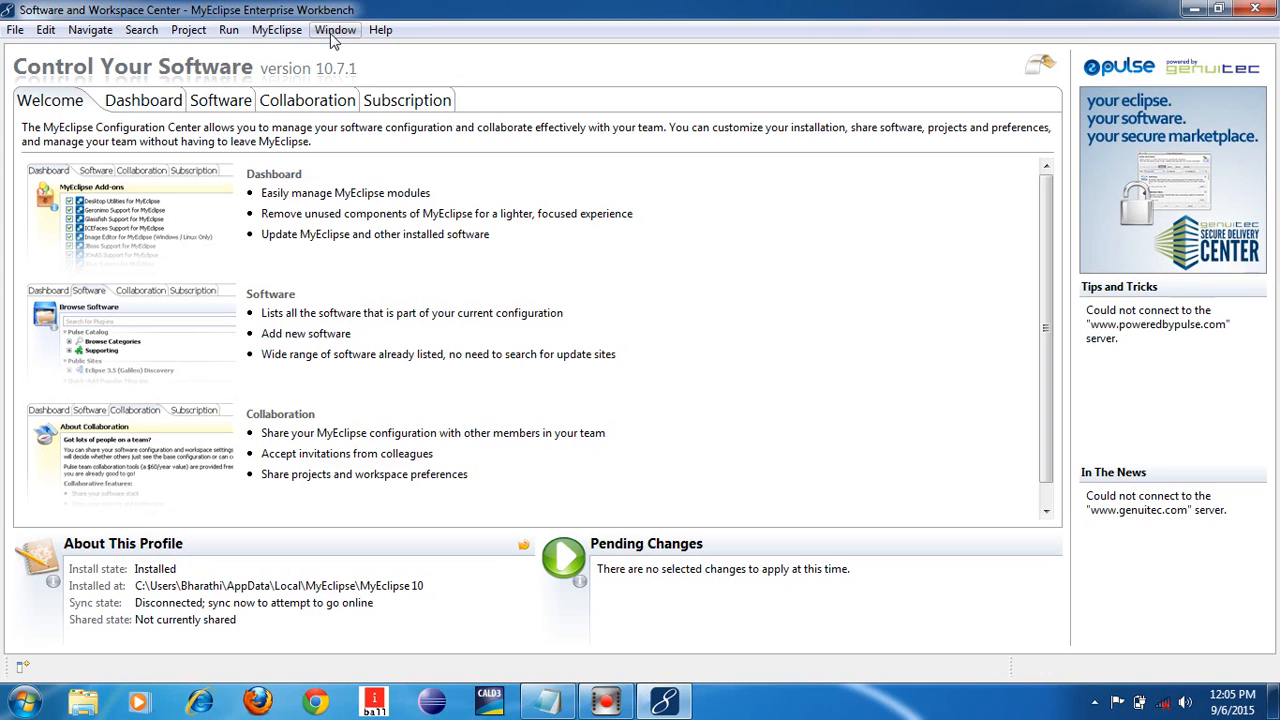
pyautogui.click(336, 34)
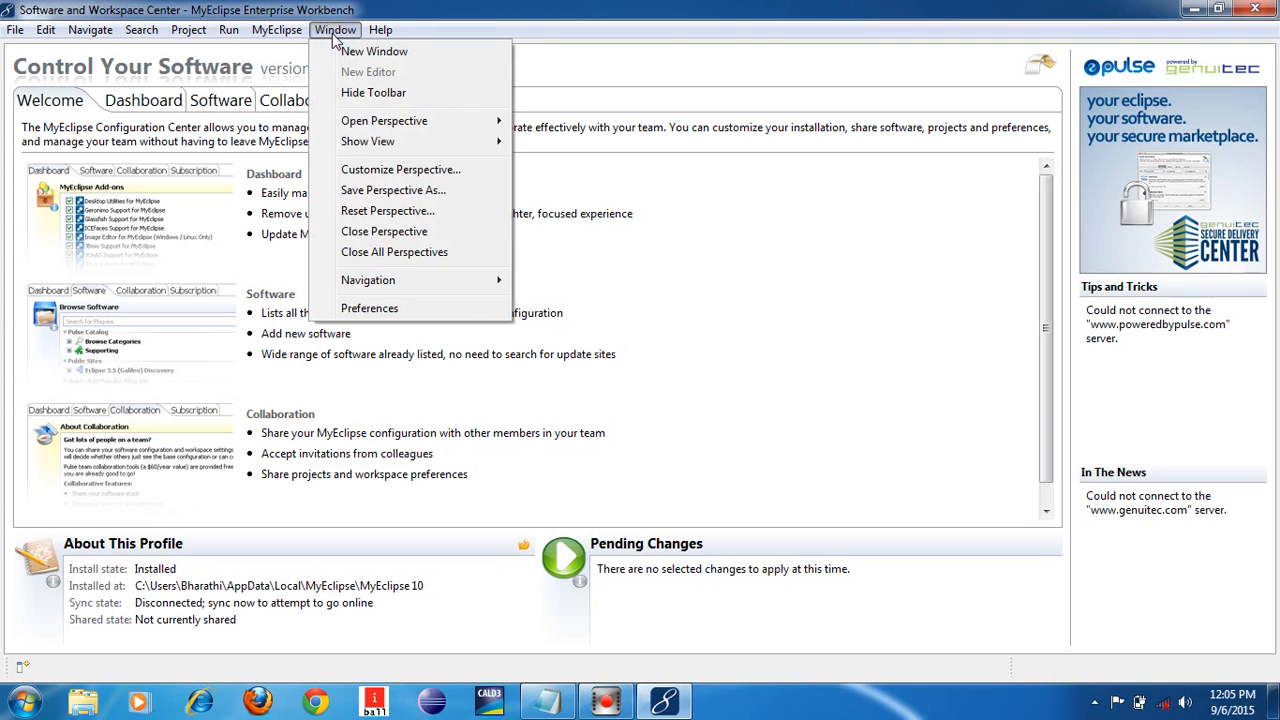
pyautogui.click(368, 312)
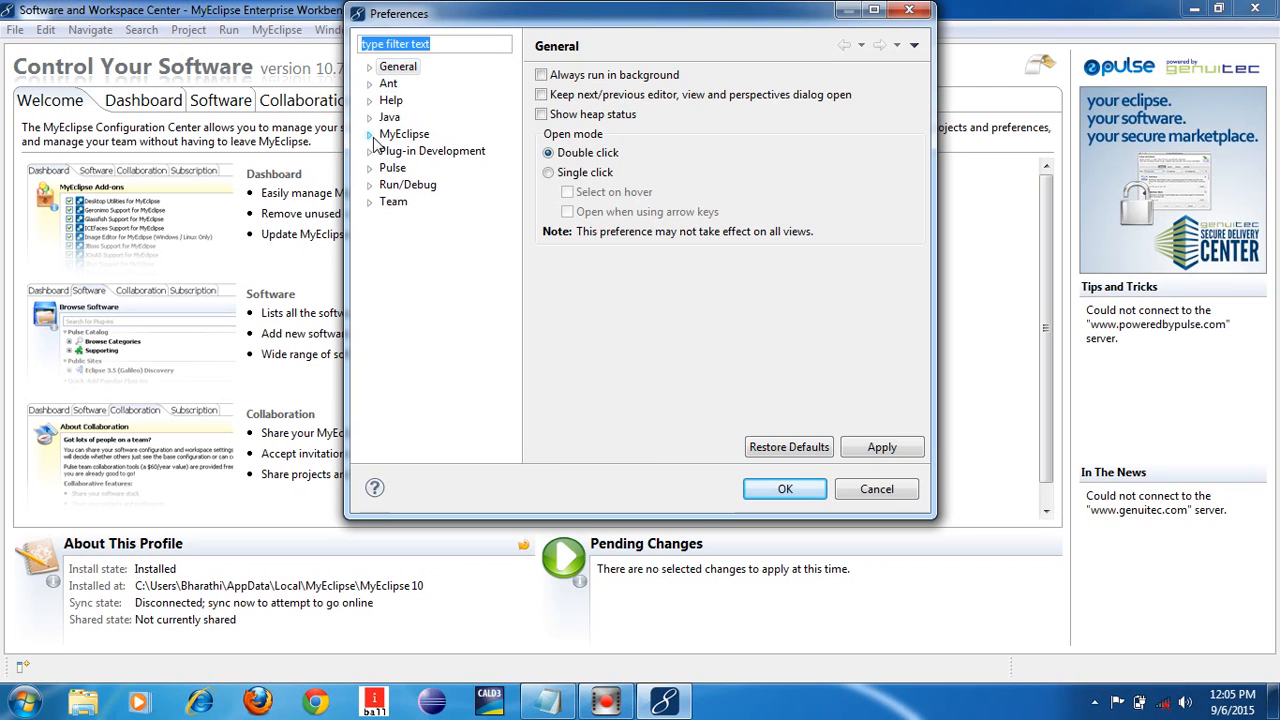
pyautogui.click(370, 135)
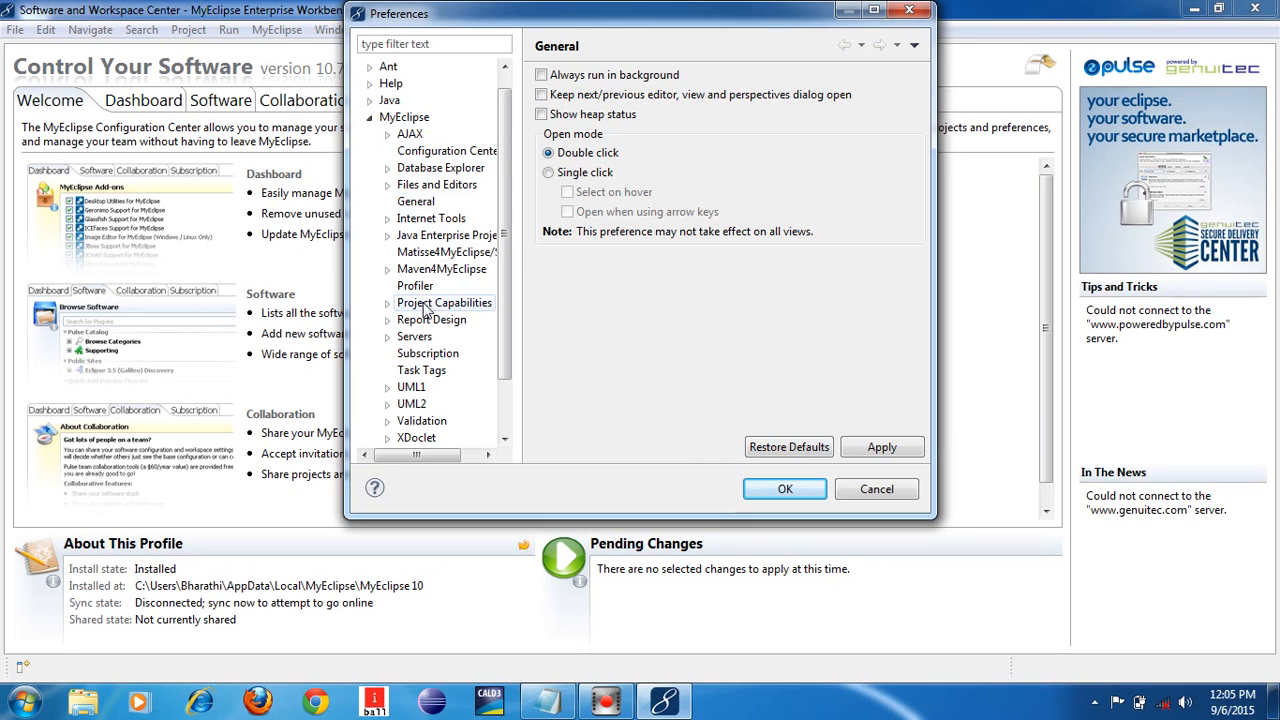
pyautogui.click(370, 118)
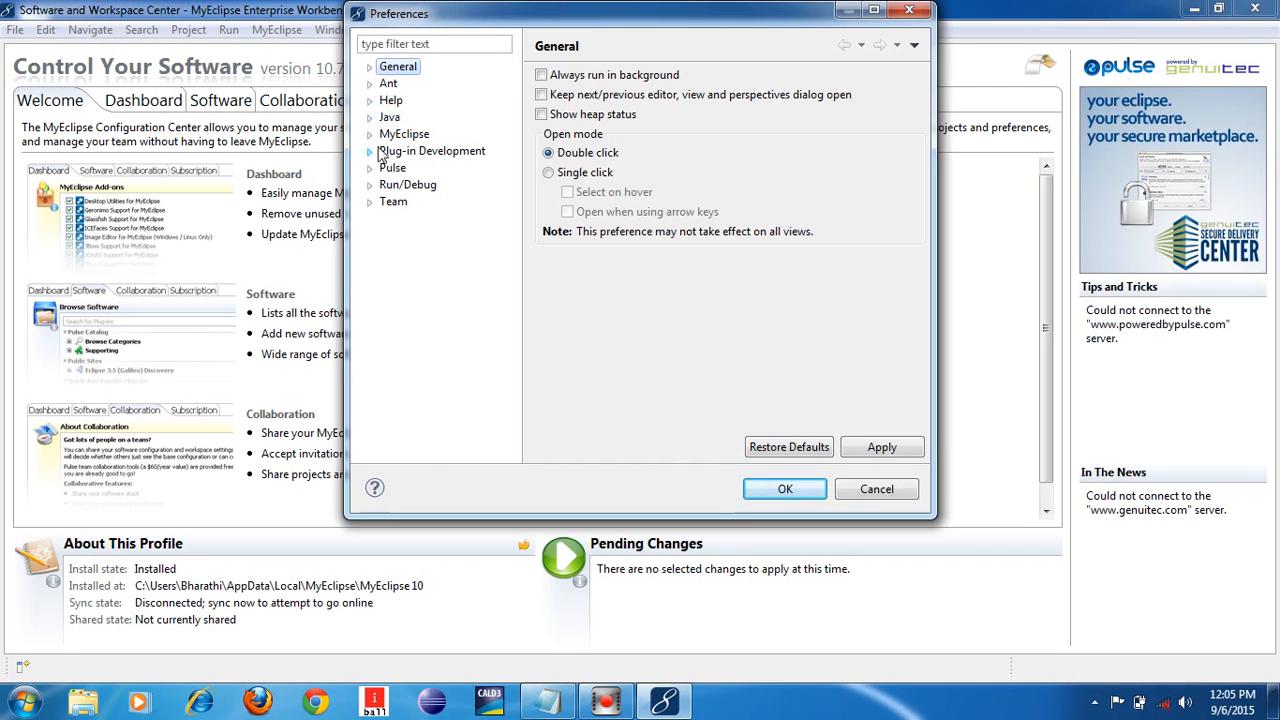
pyautogui.click(370, 134)
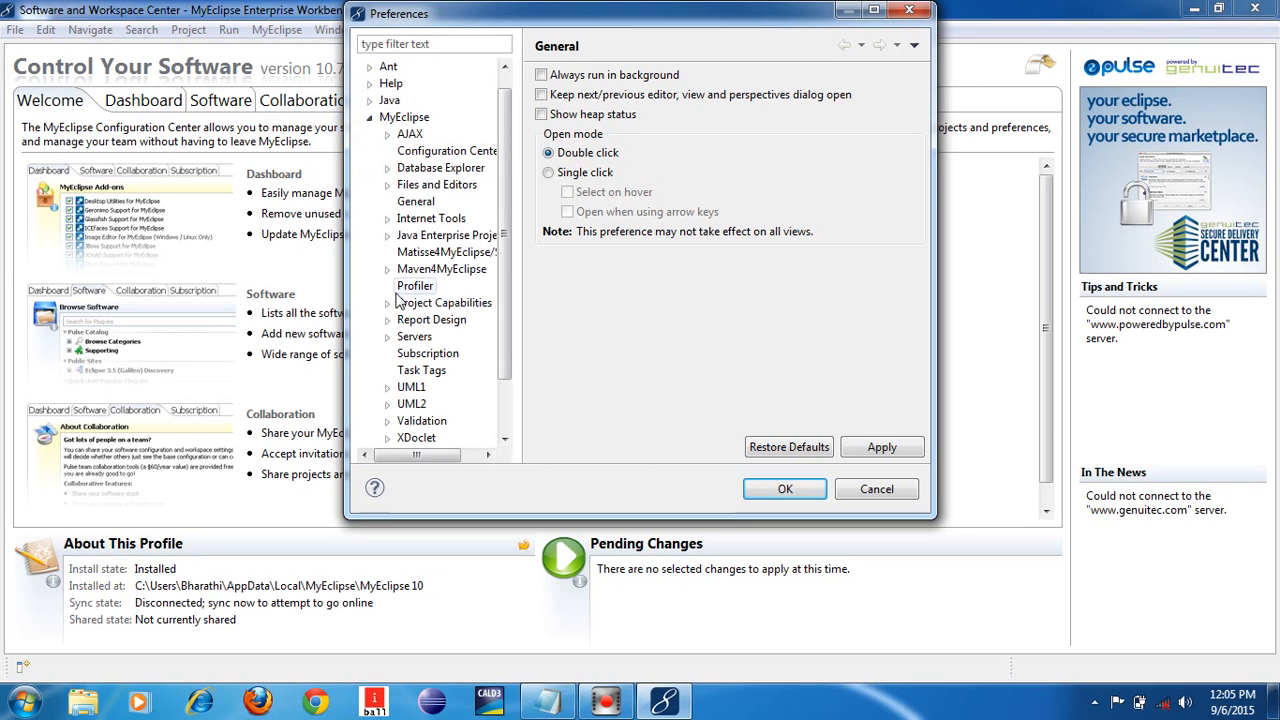
pyautogui.click(370, 118)
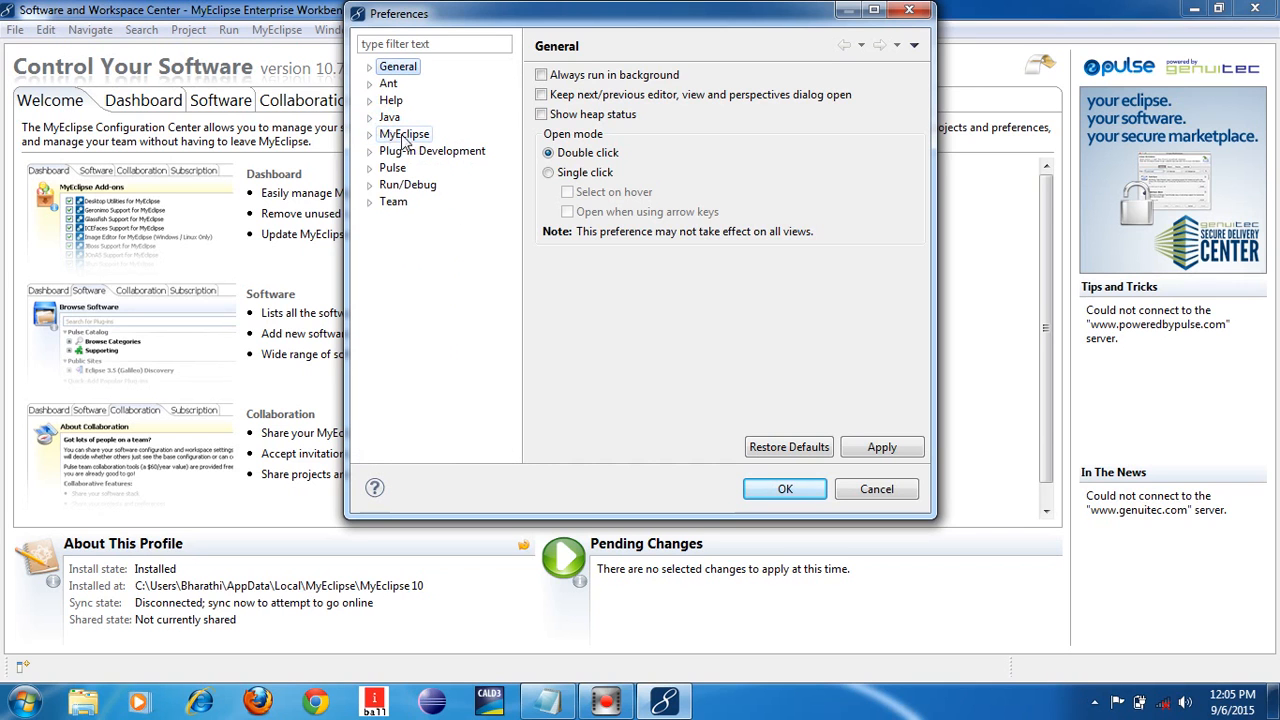
pyautogui.click(371, 136)
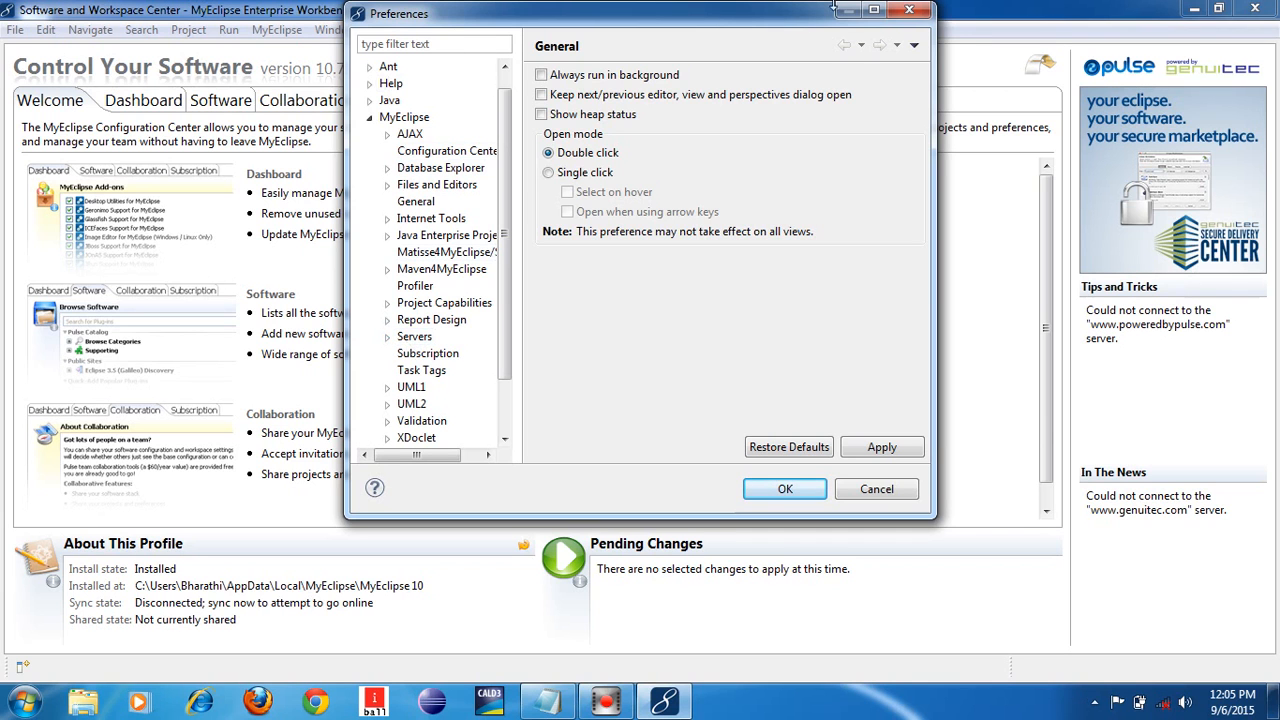
pyautogui.click(909, 11)
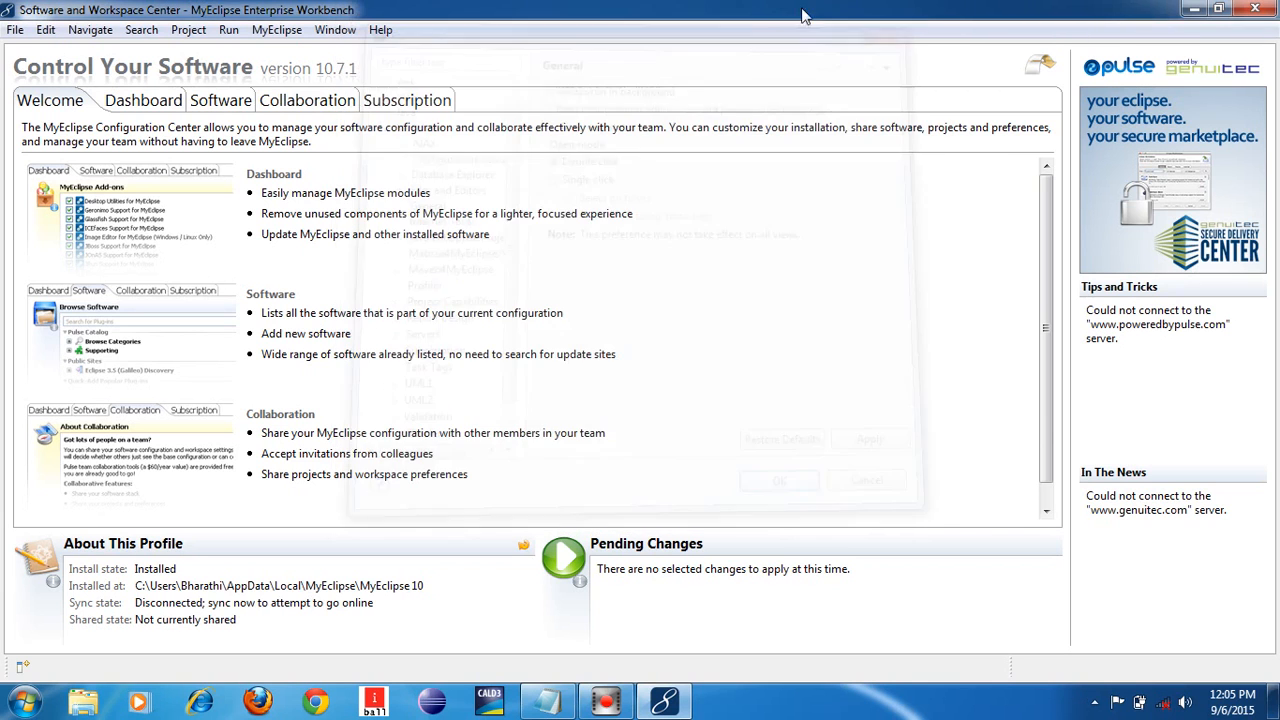
# Open the preferences and show the WebLogic overview among the MyEclipse server settings
pyautogui.click(336, 32)
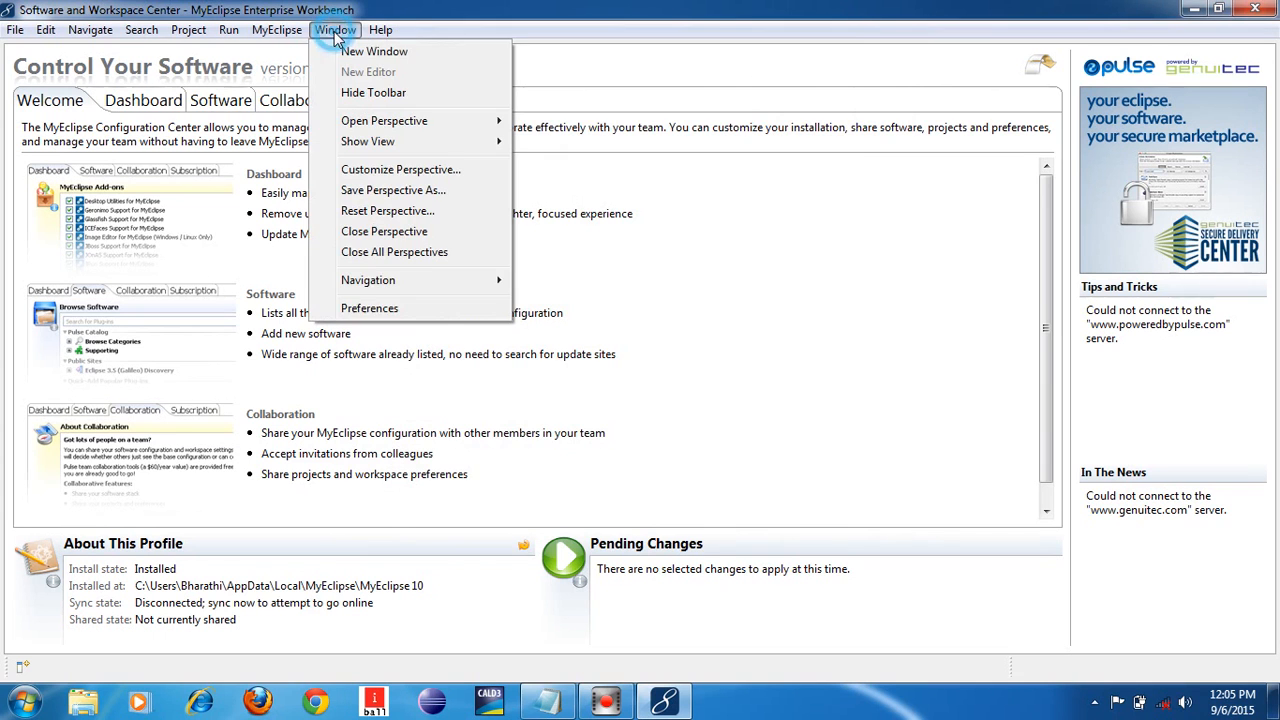
pyautogui.click(378, 312)
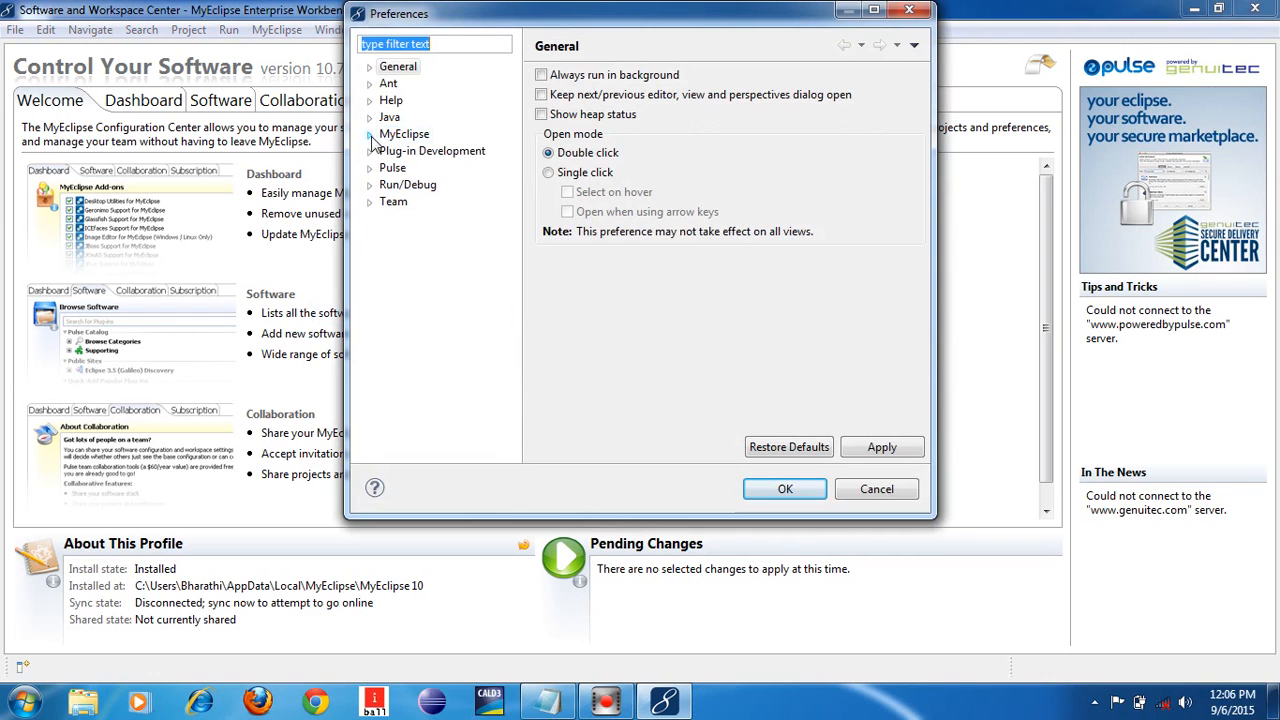
pyautogui.click(370, 136)
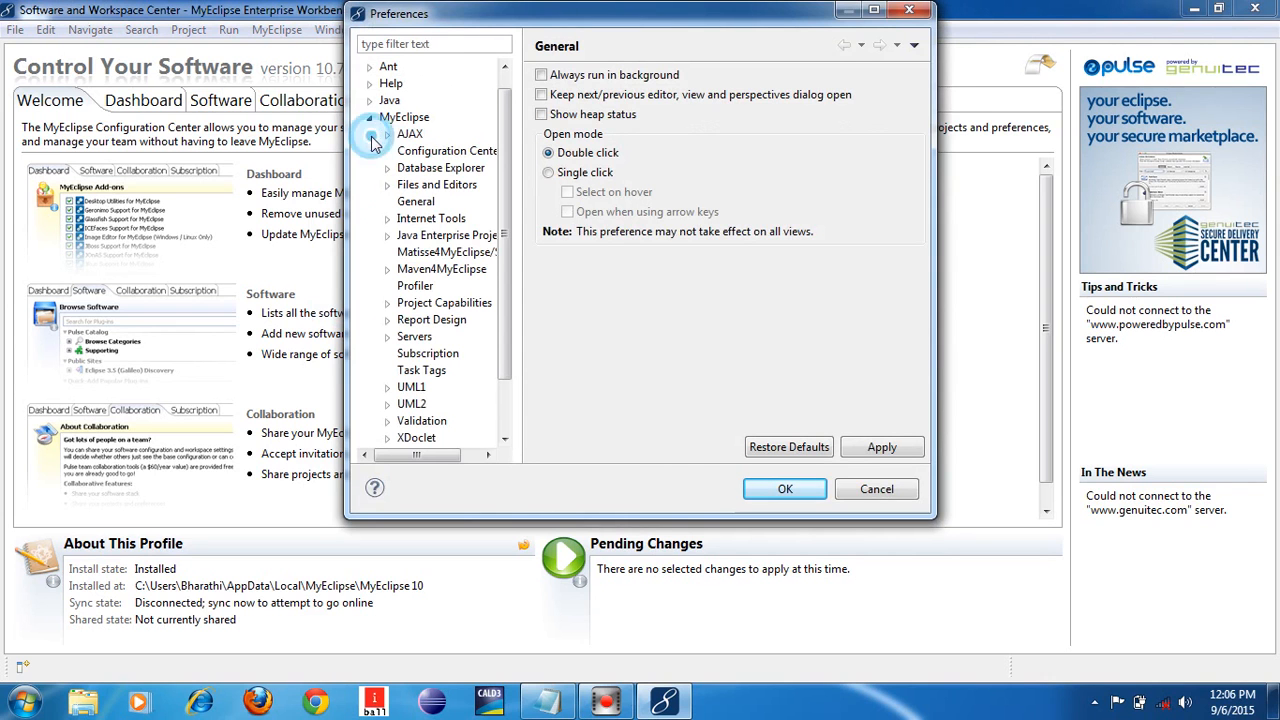
pyautogui.click(388, 338)
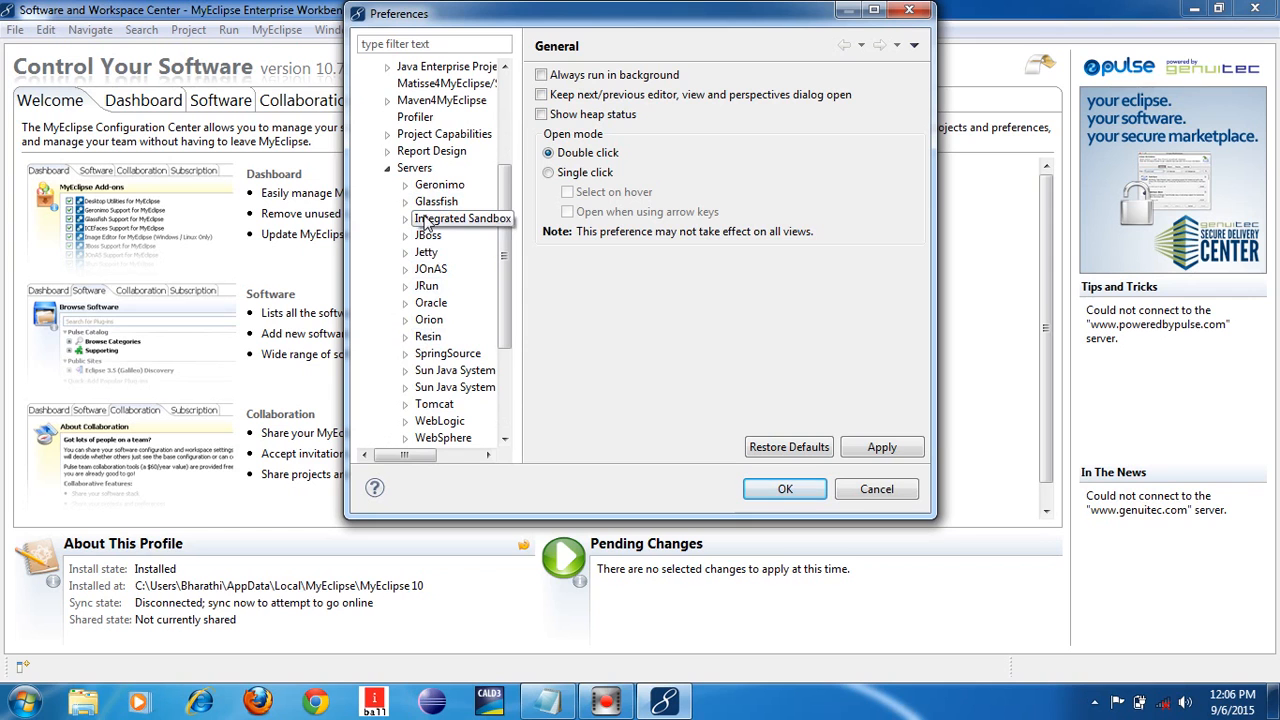
pyautogui.click(503, 442)
pyautogui.click(503, 442)
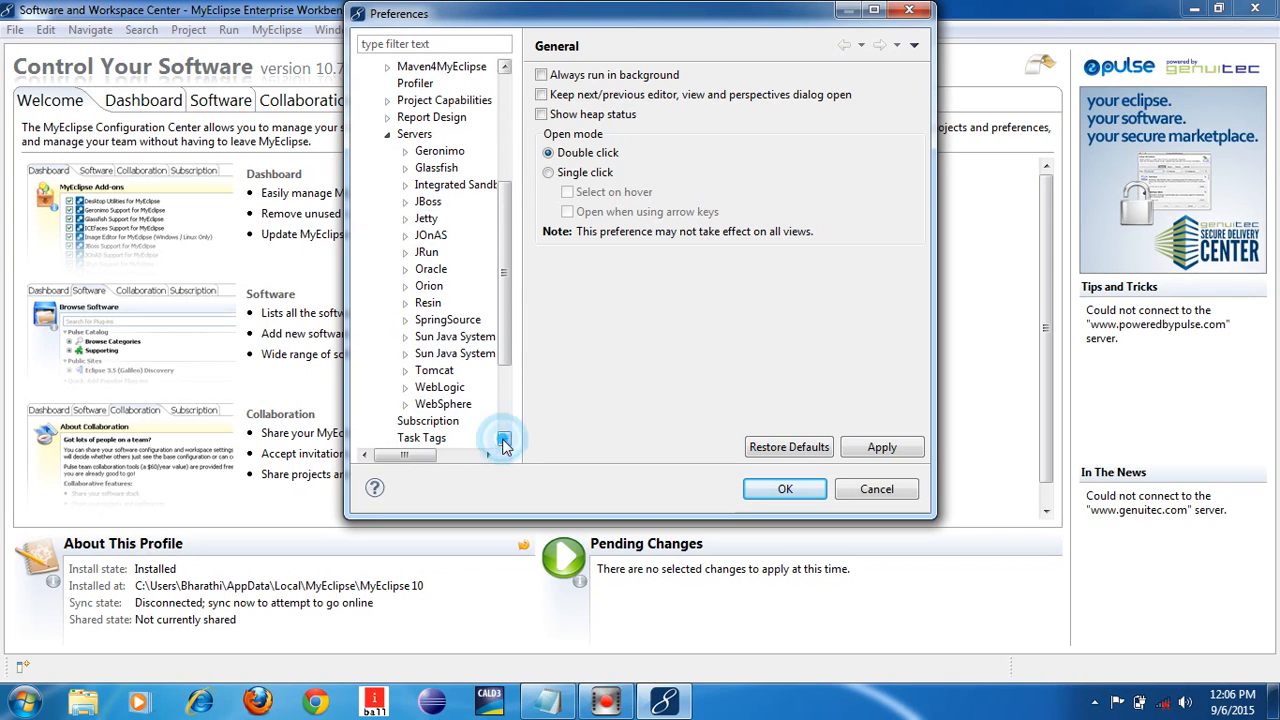
pyautogui.click(449, 392)
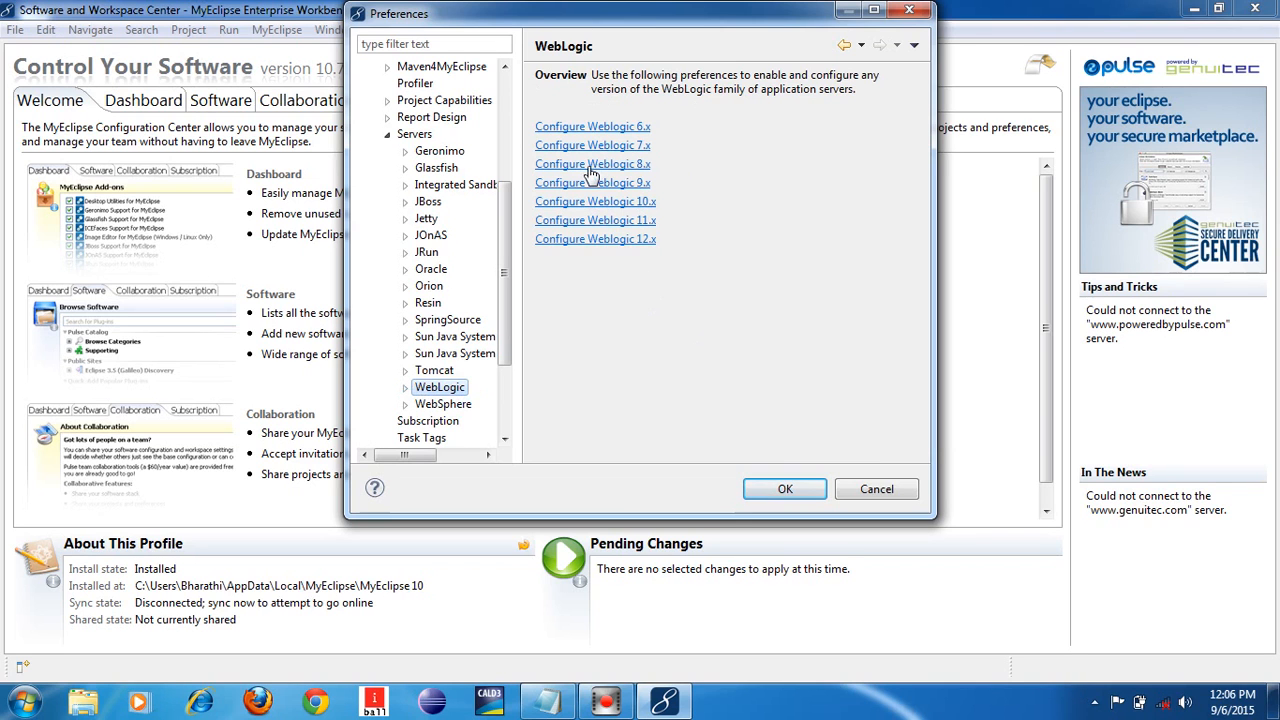
# Expand the WebLogic versions and open the WebLogic 8.x server settings
pyautogui.click(406, 390)
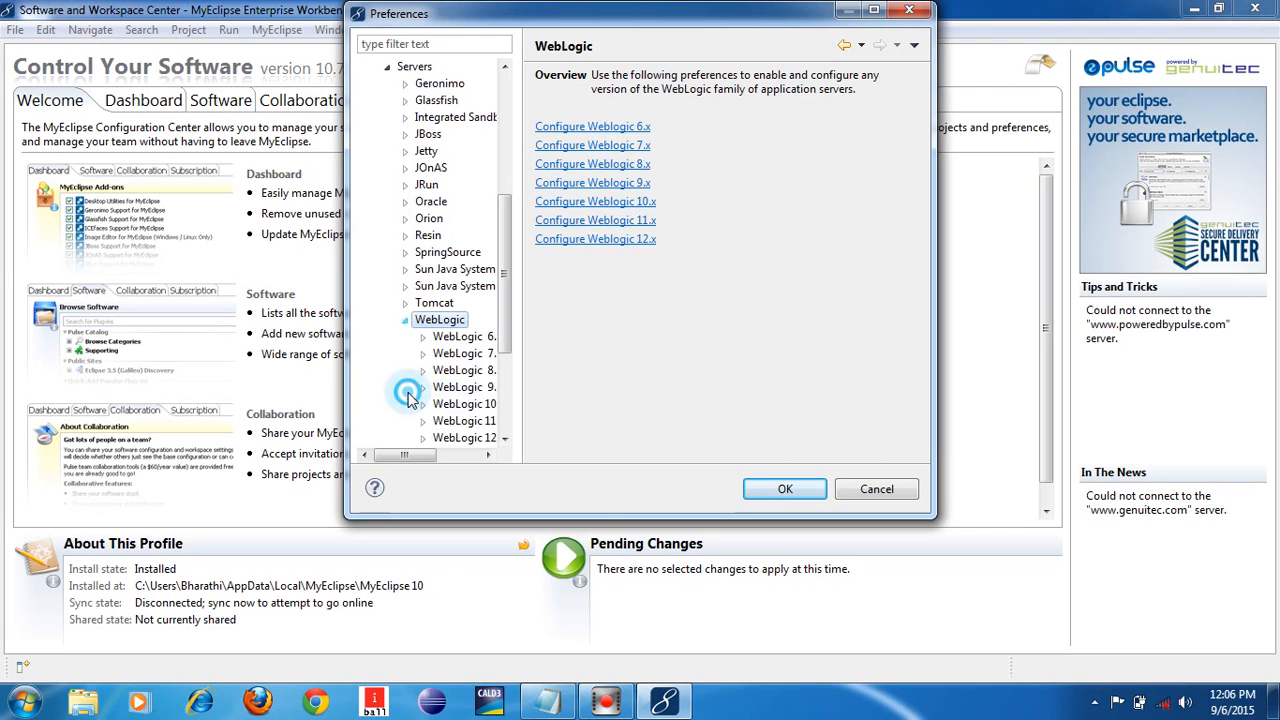
pyautogui.click(504, 440)
pyautogui.click(489, 455)
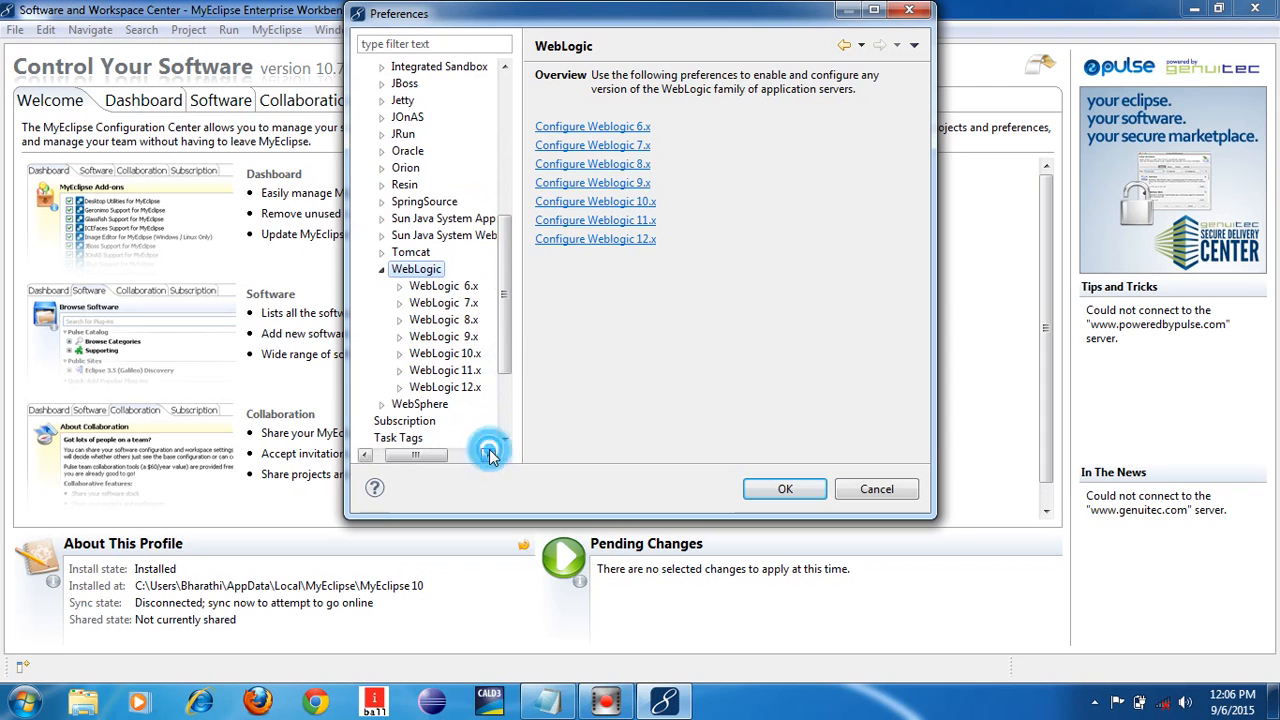
pyautogui.click(489, 455)
pyautogui.click(489, 455)
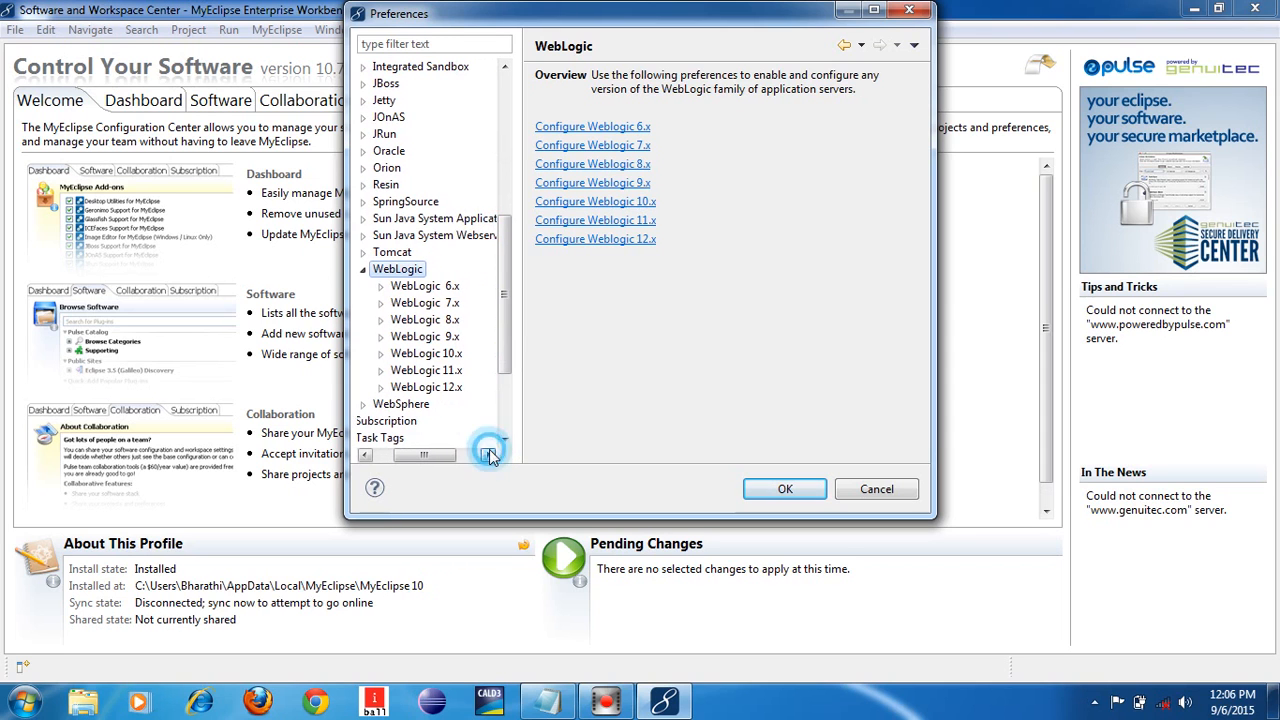
pyautogui.click(440, 322)
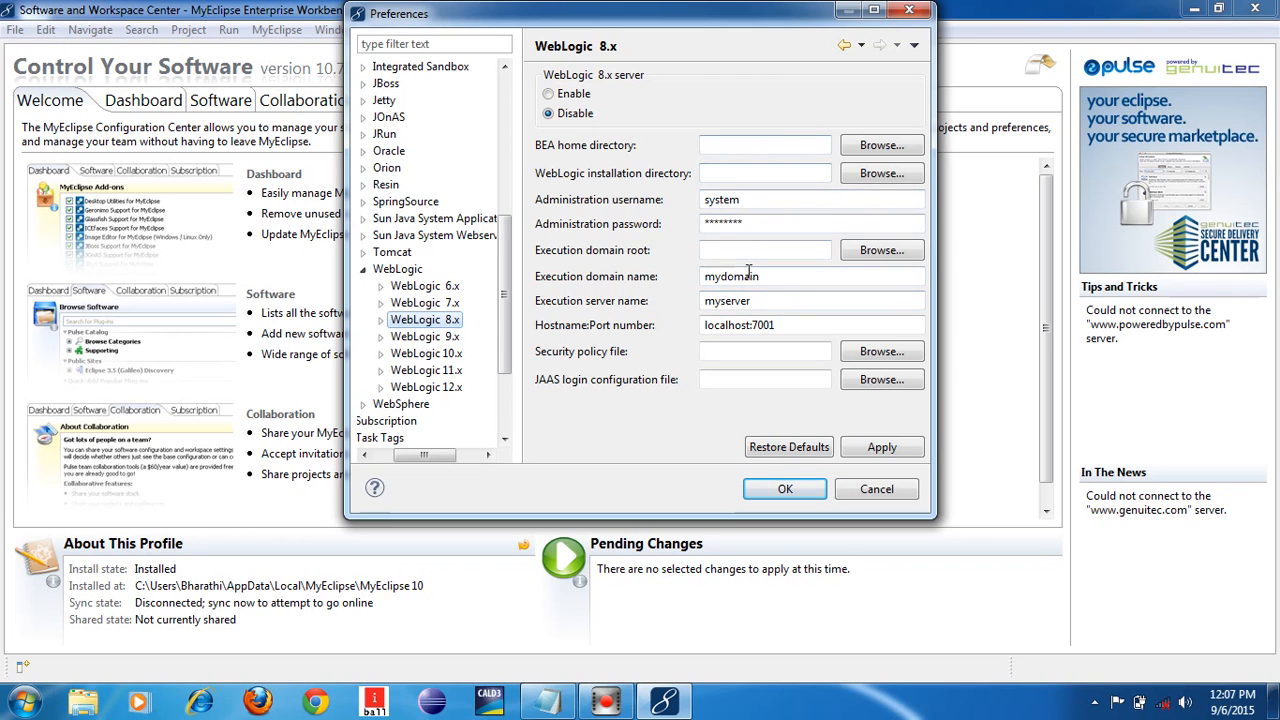
# Enable the WebLogic 8.x server and set its BEA home directory to the bea8 folder on the JAVA PROJECTS (G:) drive
pyautogui.click(555, 95)
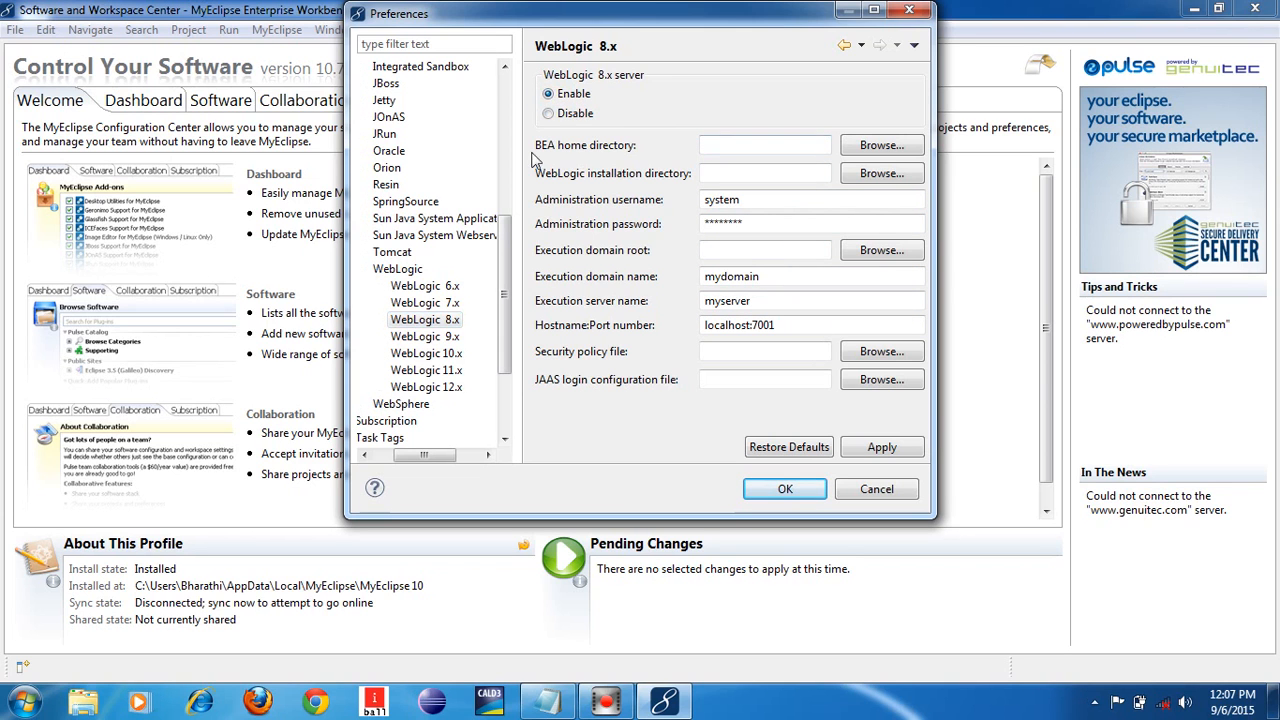
pyautogui.click(784, 147)
pyautogui.click(875, 146)
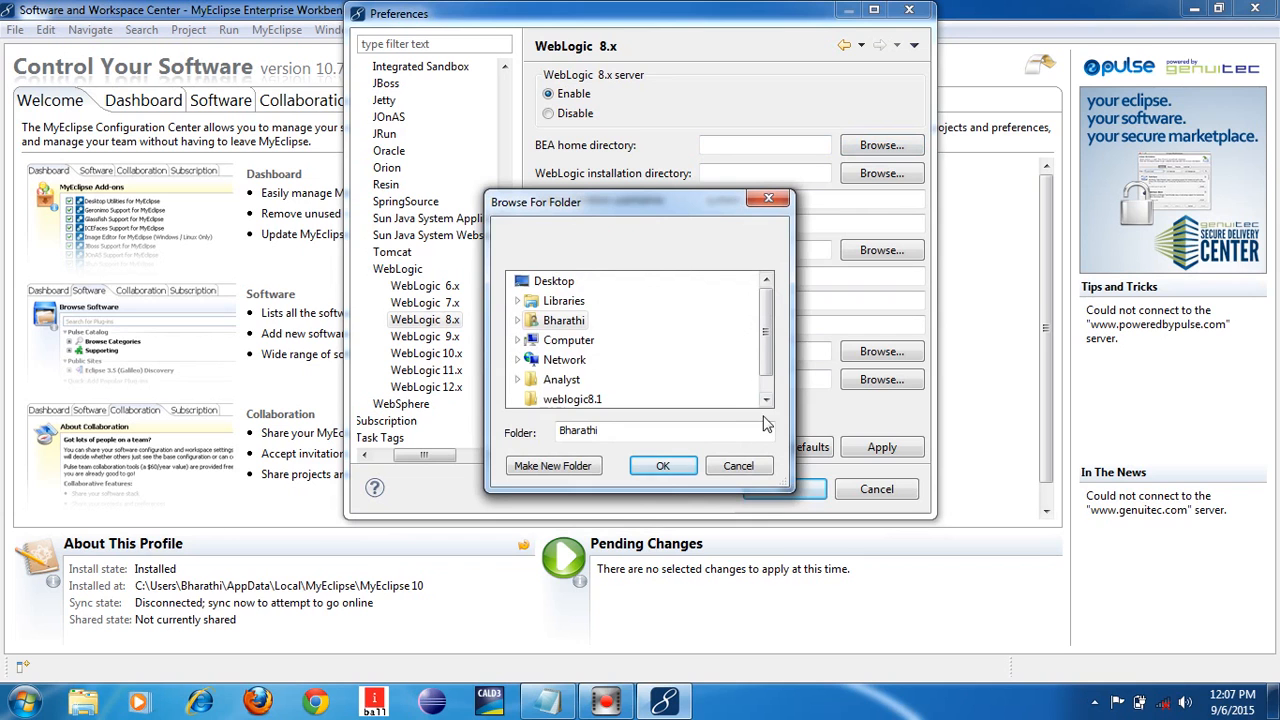
pyautogui.click(766, 399)
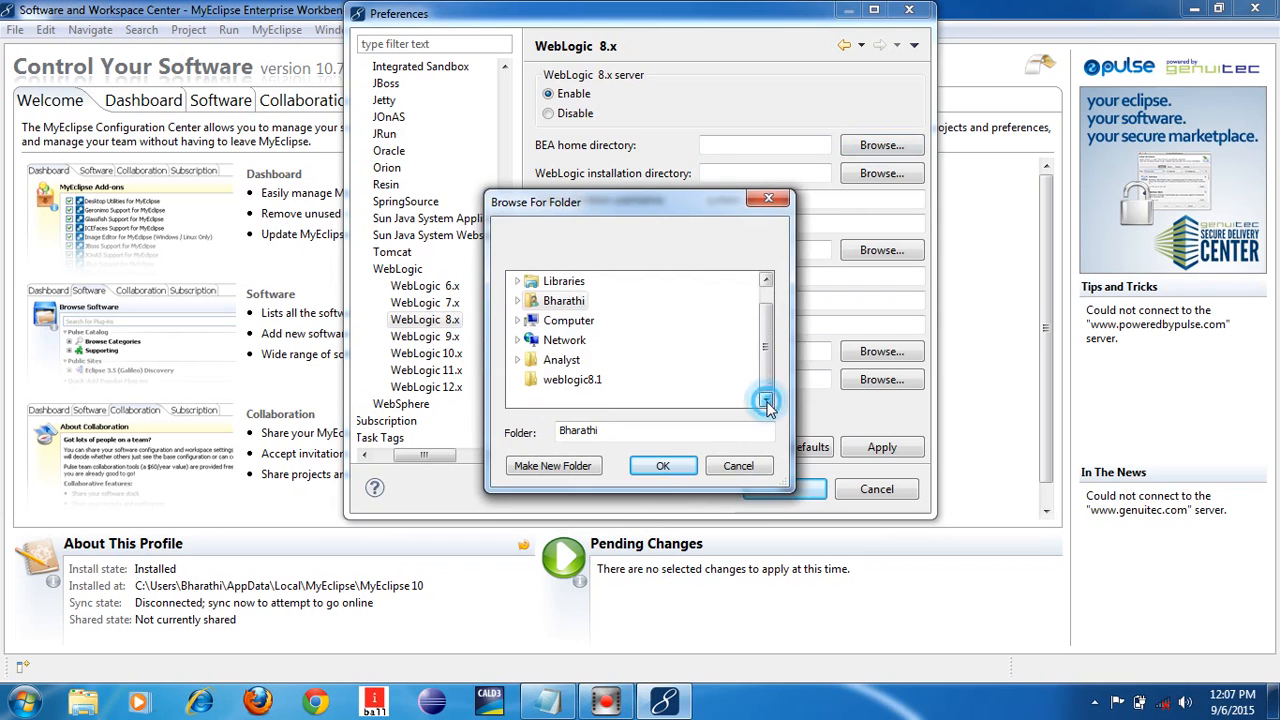
pyautogui.click(517, 320)
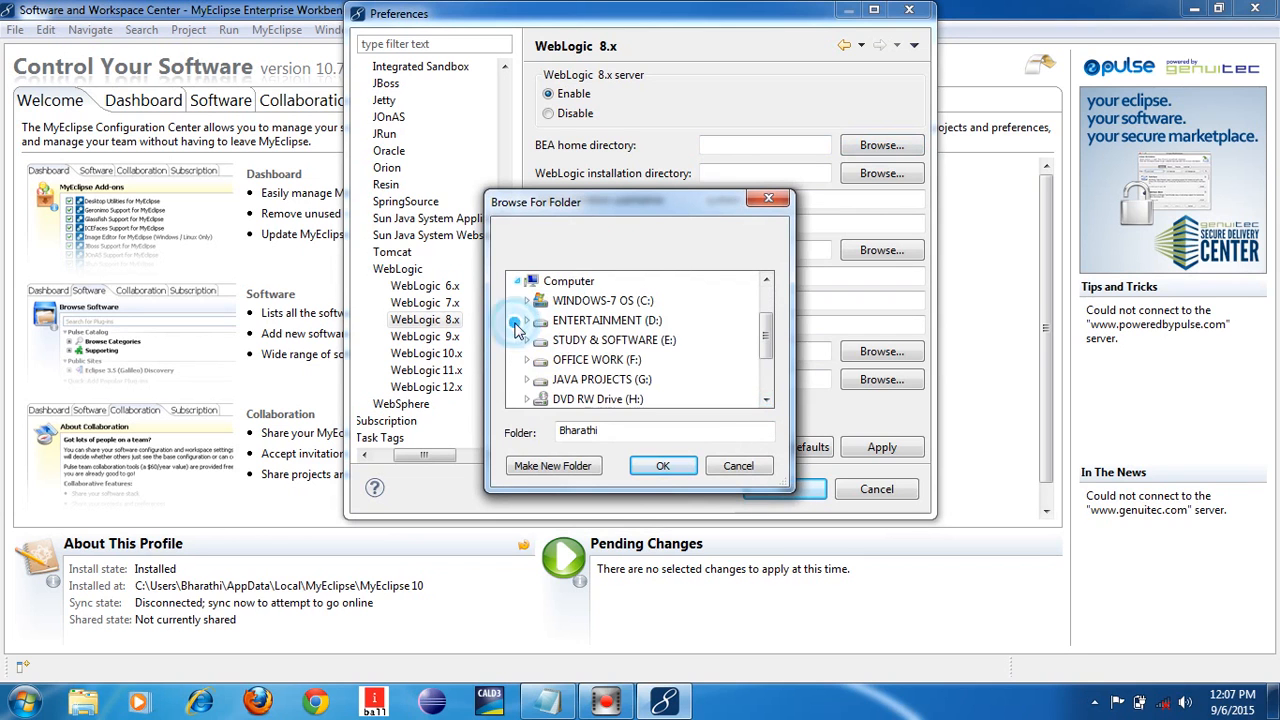
pyautogui.click(766, 399)
pyautogui.click(766, 399)
pyautogui.click(766, 399)
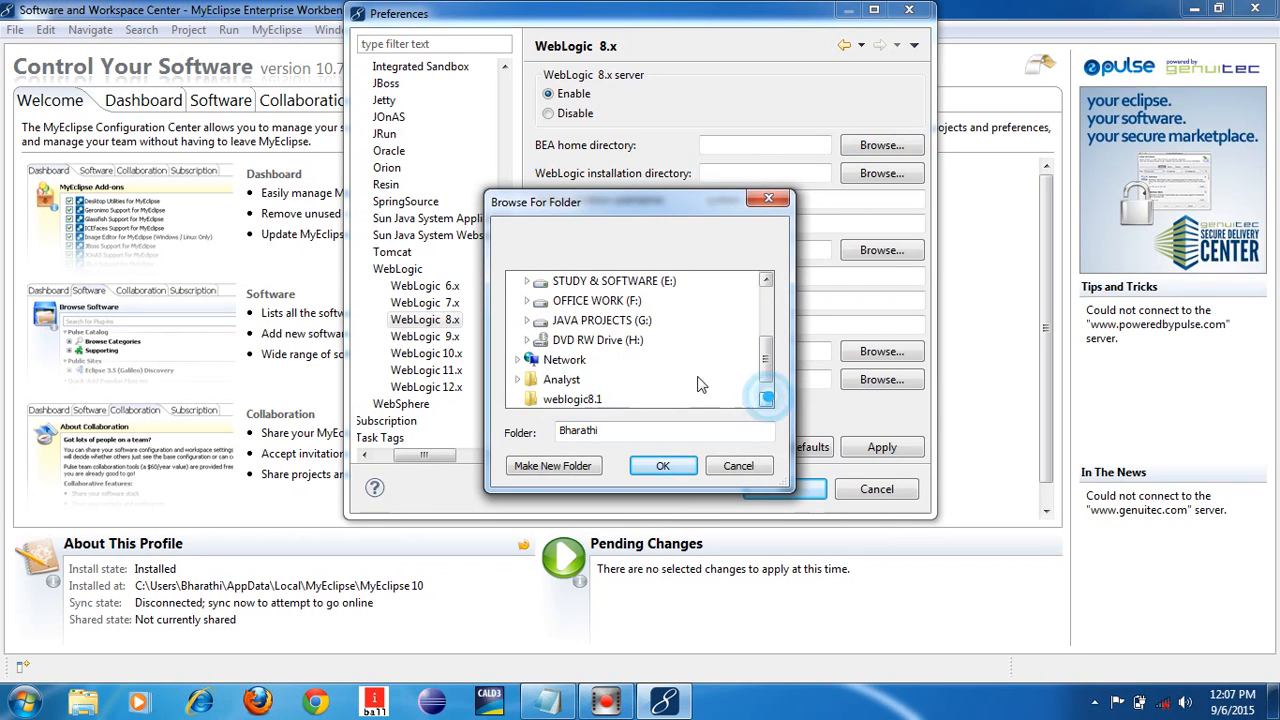
pyautogui.click(598, 322)
pyautogui.click(766, 399)
pyautogui.click(766, 399)
pyautogui.click(766, 399)
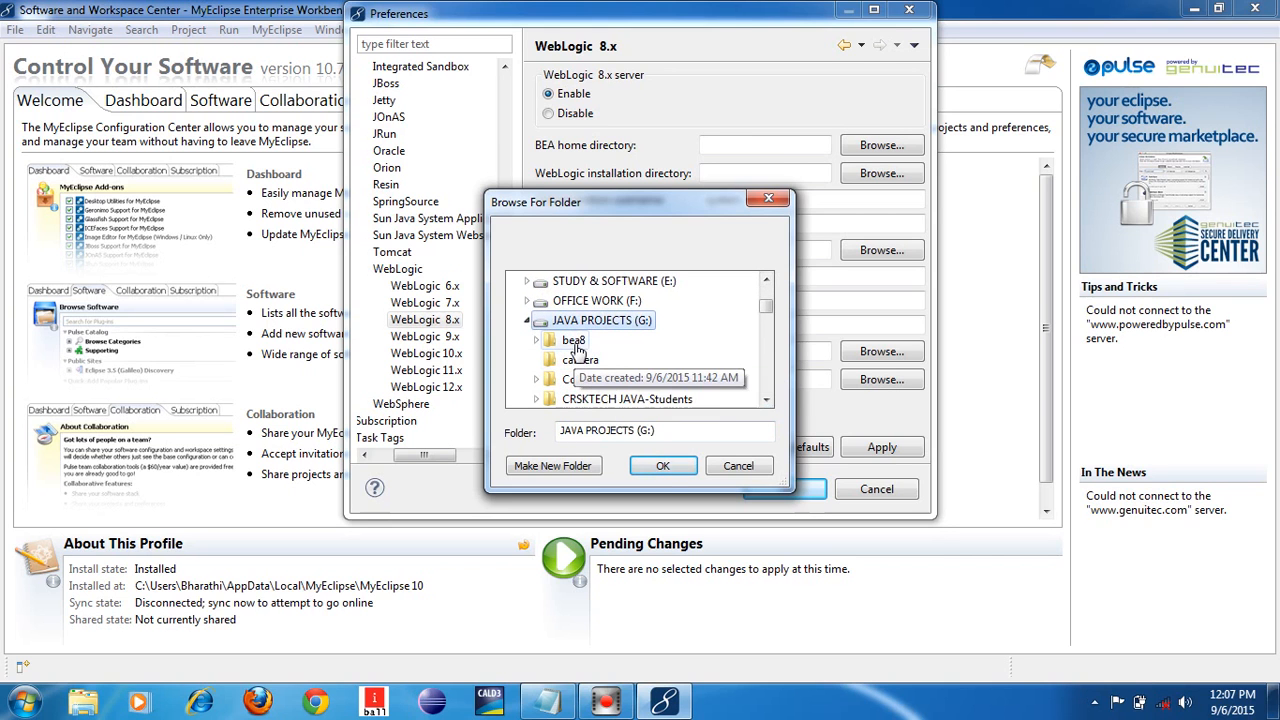
pyautogui.doubleClick(574, 342)
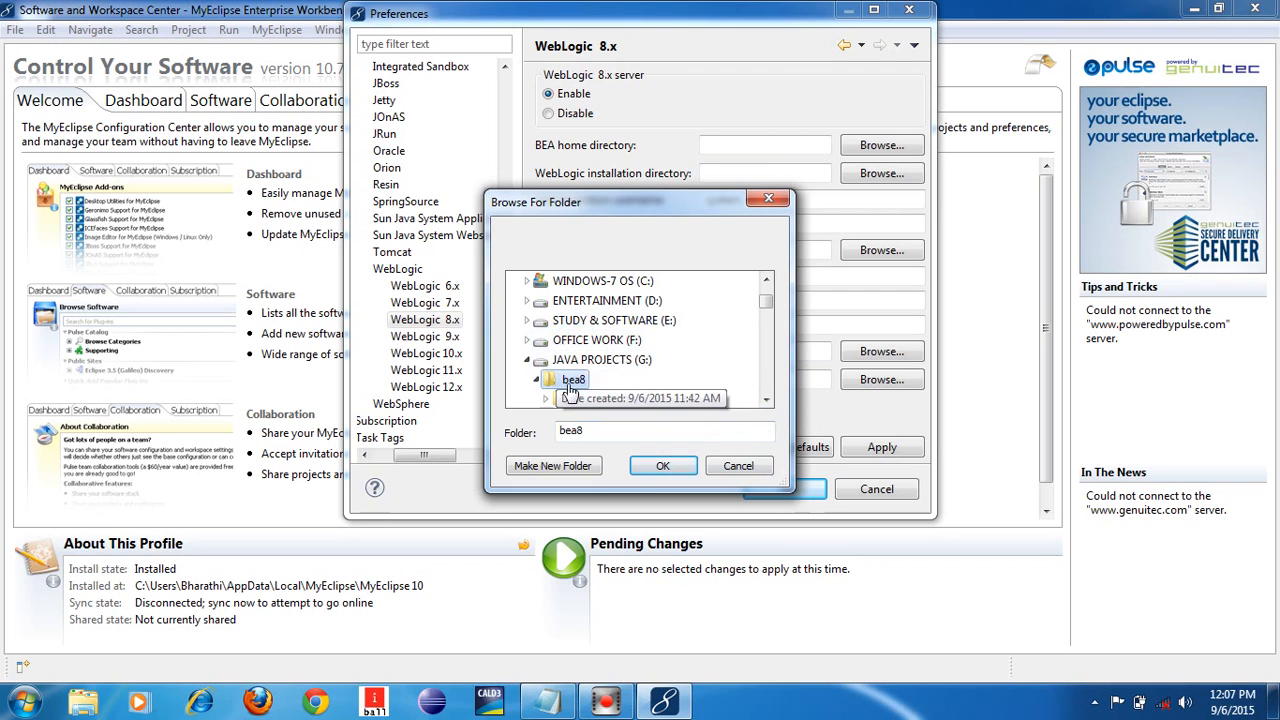
pyautogui.click(662, 466)
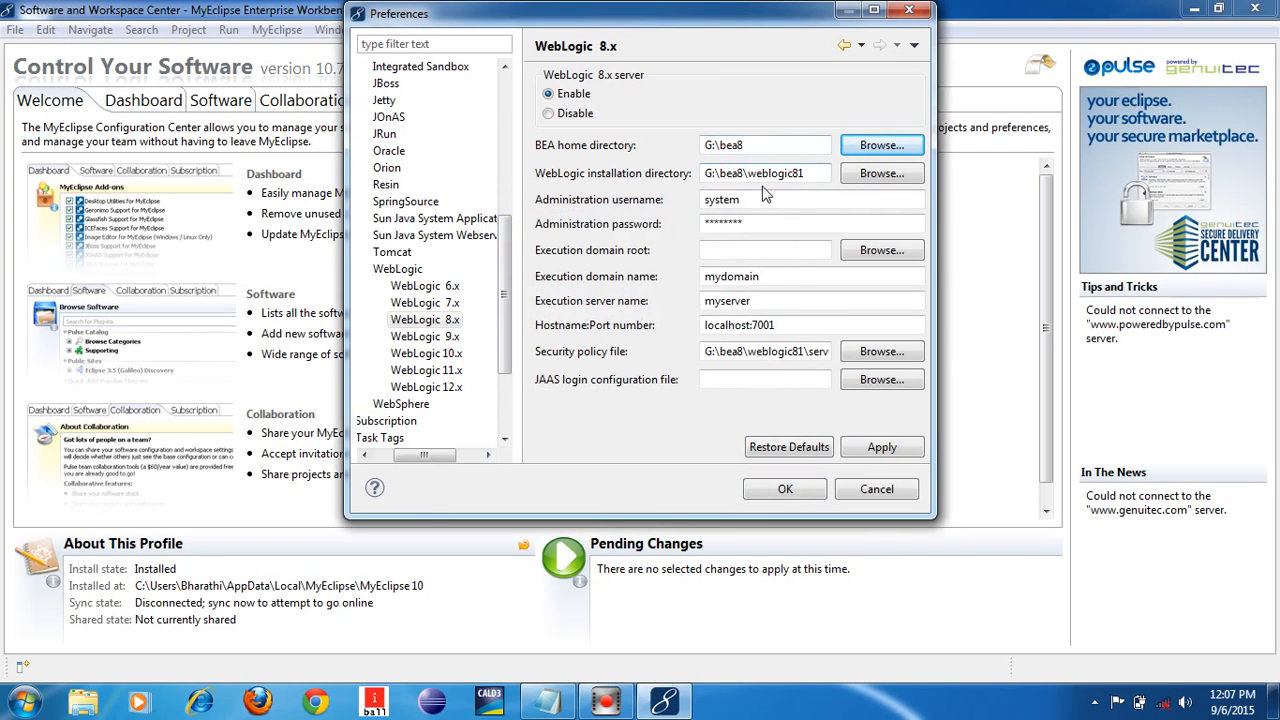
pyautogui.click(810, 172)
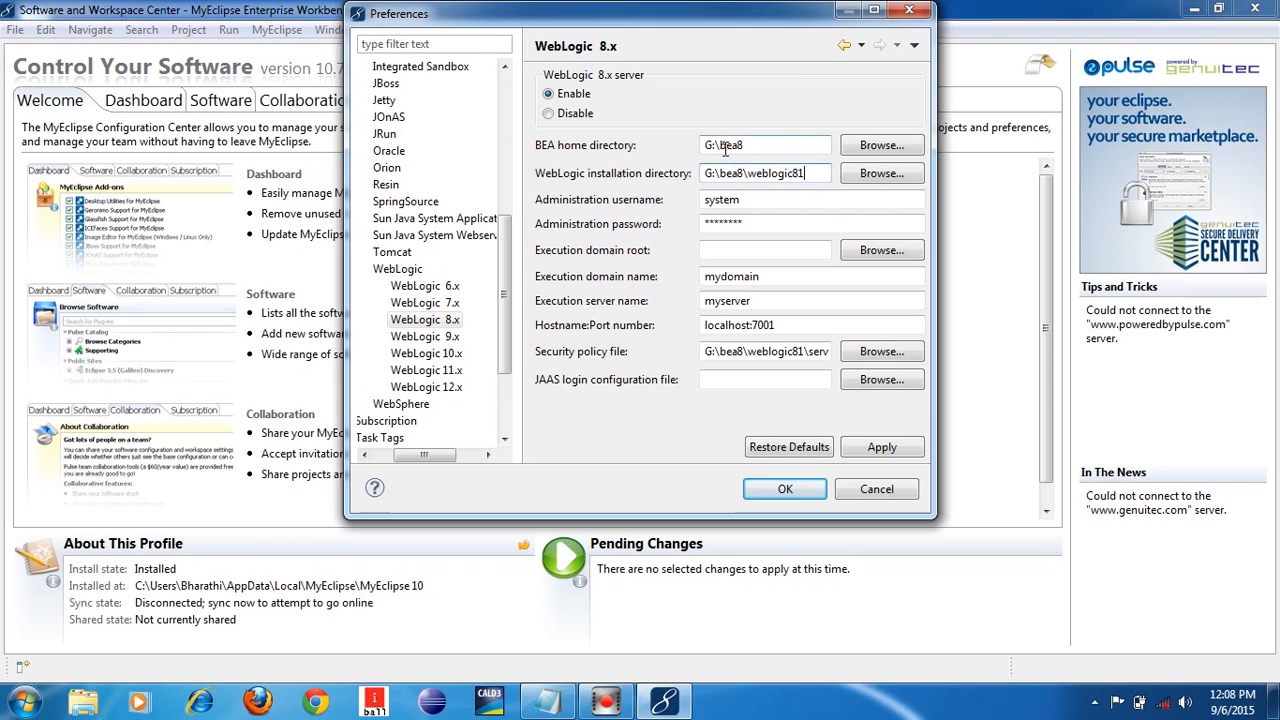
# Check the BEA home and WebLogic installation directories, and set the administration username to crsktech
pyautogui.moveTo(751, 145); pyautogui.dragTo(702, 145)
pyautogui.moveTo(812, 175); pyautogui.dragTo(702, 173)
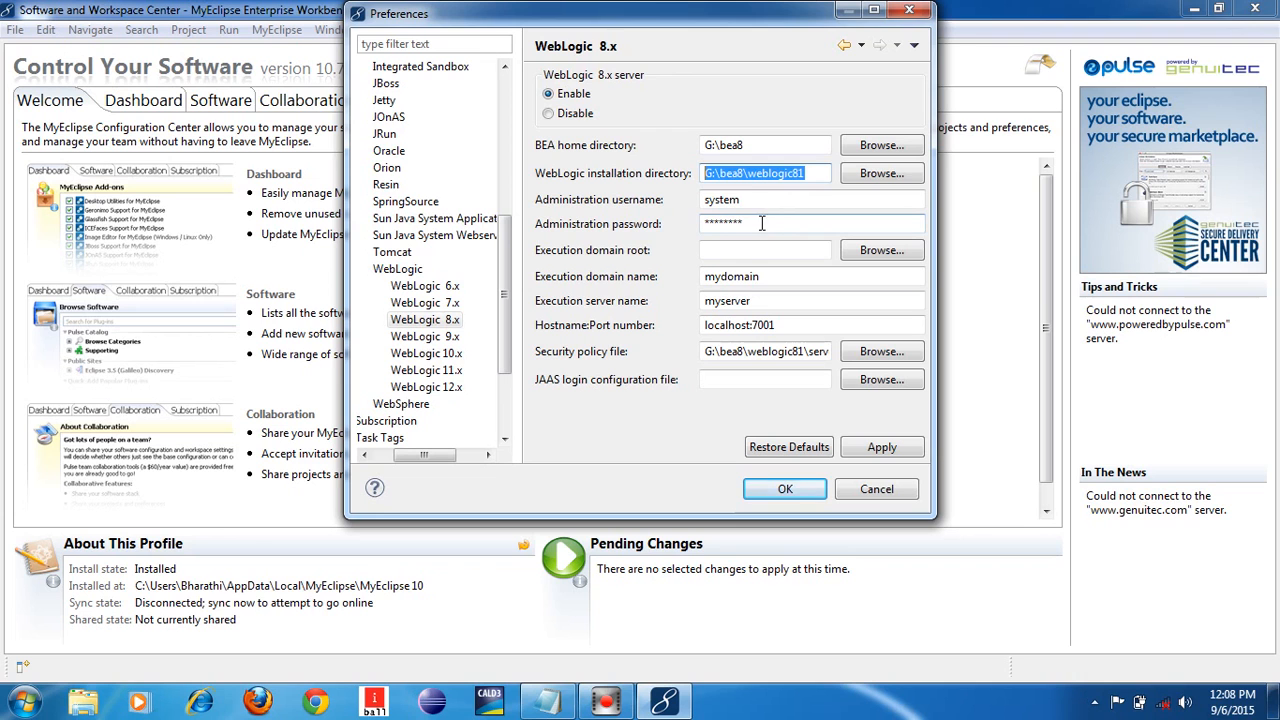
pyautogui.click(740, 199)
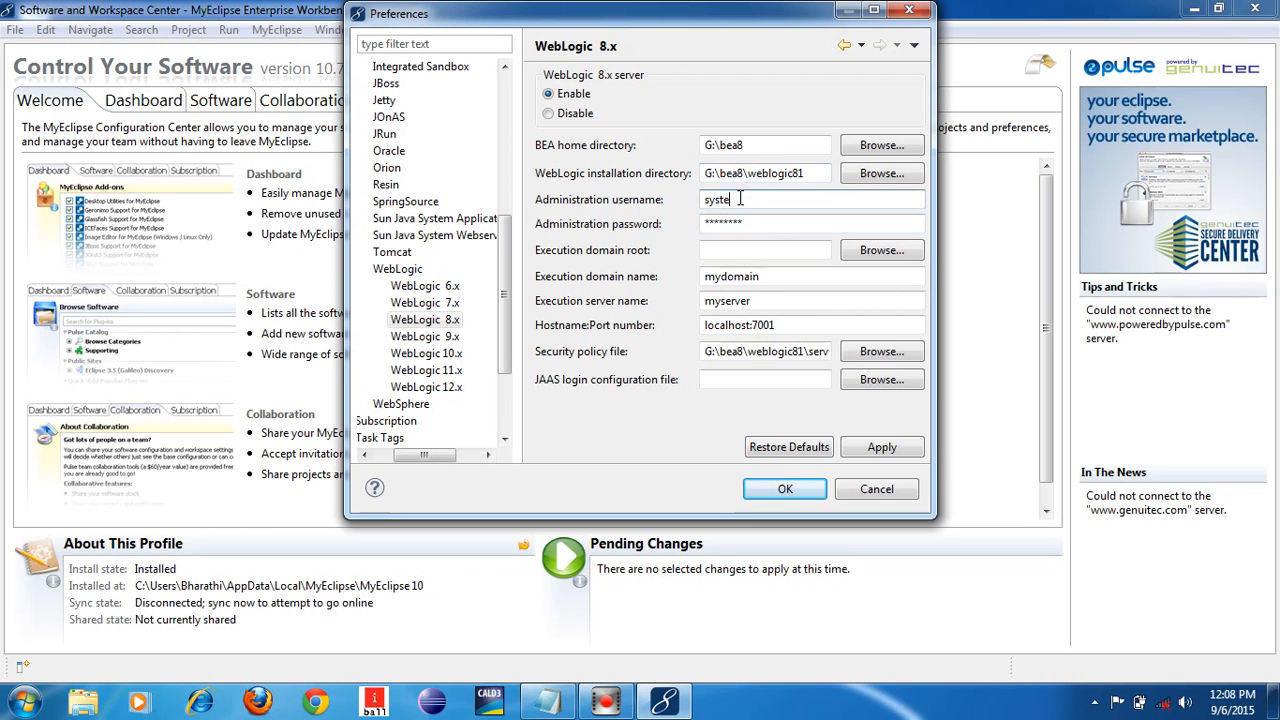
pyautogui.press('BackSpace')
pyautogui.press('BackSpace')
pyautogui.press('BackSpace')
pyautogui.press('BackSpace')
pyautogui.press('BackSpace')
pyautogui.write('crsk')
# Replace the WebLogic 8.x administration password with the server's administration password
pyautogui.click(754, 221)
pyautogui.press('BackSpace')
pyautogui.press('BackSpace')
pyautogui.press('BackSpace')
pyautogui.press('BackSpace')
pyautogui.press('BackSpace')
pyautogui.press('BackSpace')
pyautogui.press('BackSpace')
pyautogui.press('BackSpace')
pyautogui.write('********')
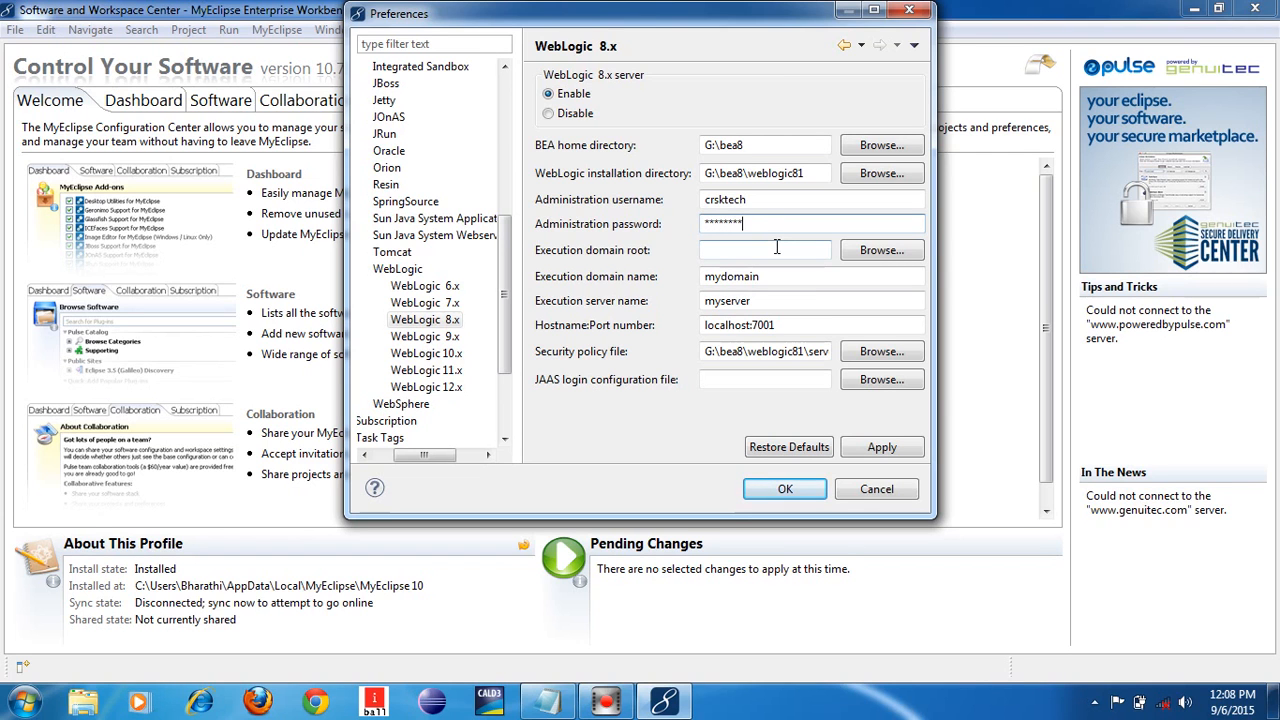
# Set the execution domain root to the domains folder under bea8\user_projects on the JAVA PROJECTS (G:) drive
pyautogui.click(869, 258)
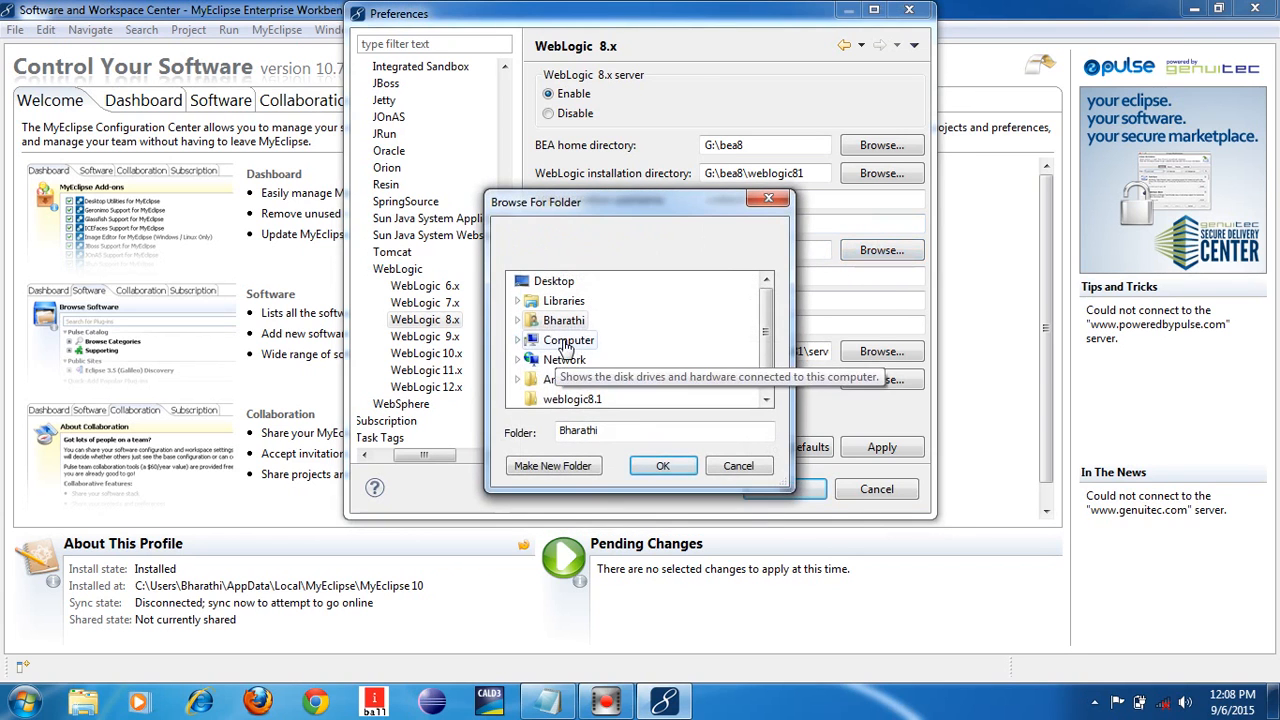
pyautogui.click(535, 342)
pyautogui.click(767, 399)
pyautogui.click(767, 399)
pyautogui.click(767, 399)
pyautogui.click(767, 399)
pyautogui.click(767, 399)
pyautogui.click(605, 340)
pyautogui.click(767, 399)
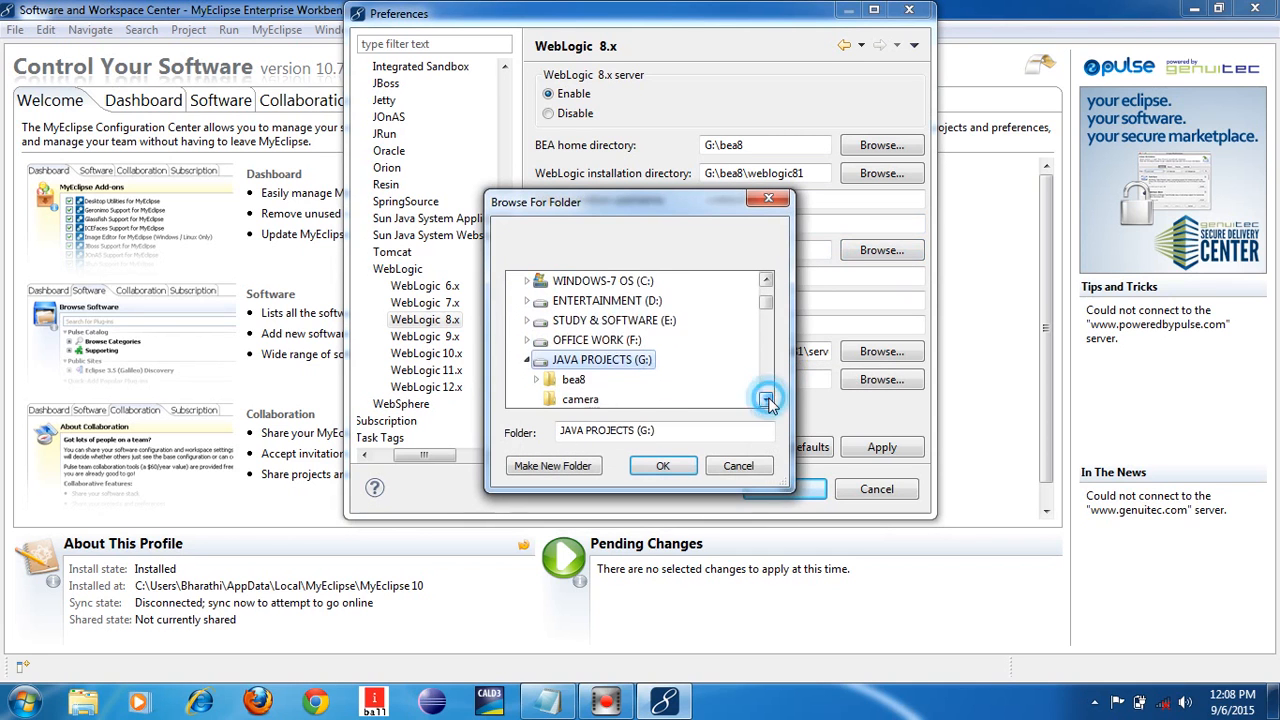
pyautogui.click(767, 399)
pyautogui.click(767, 399)
pyautogui.click(538, 341)
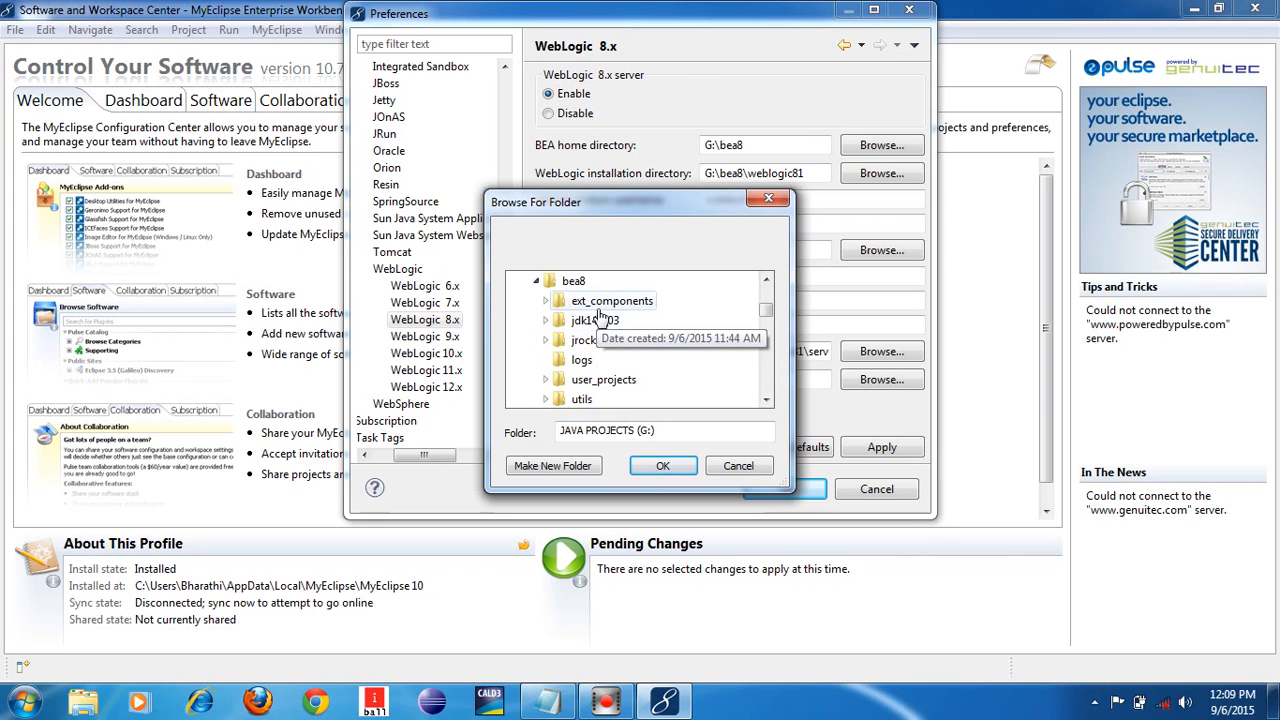
pyautogui.doubleClick(603, 379)
pyautogui.click(766, 400)
pyautogui.click(766, 400)
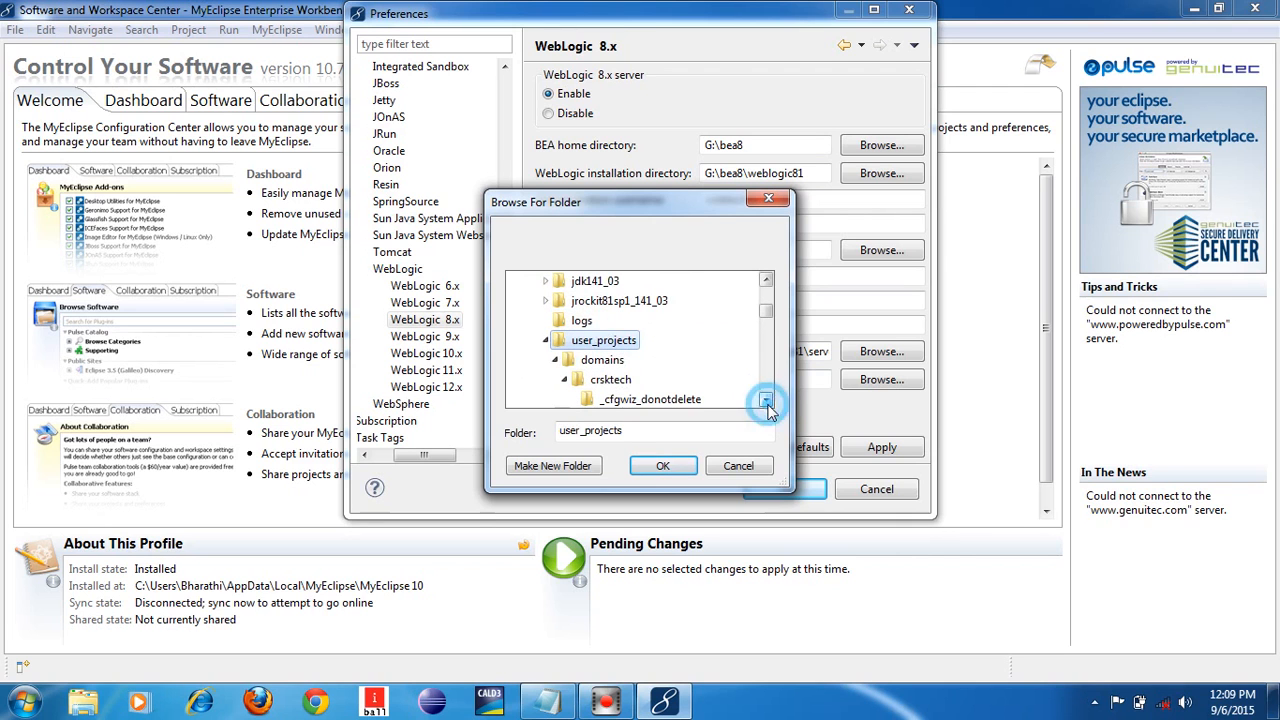
pyautogui.click(610, 364)
pyautogui.click(666, 468)
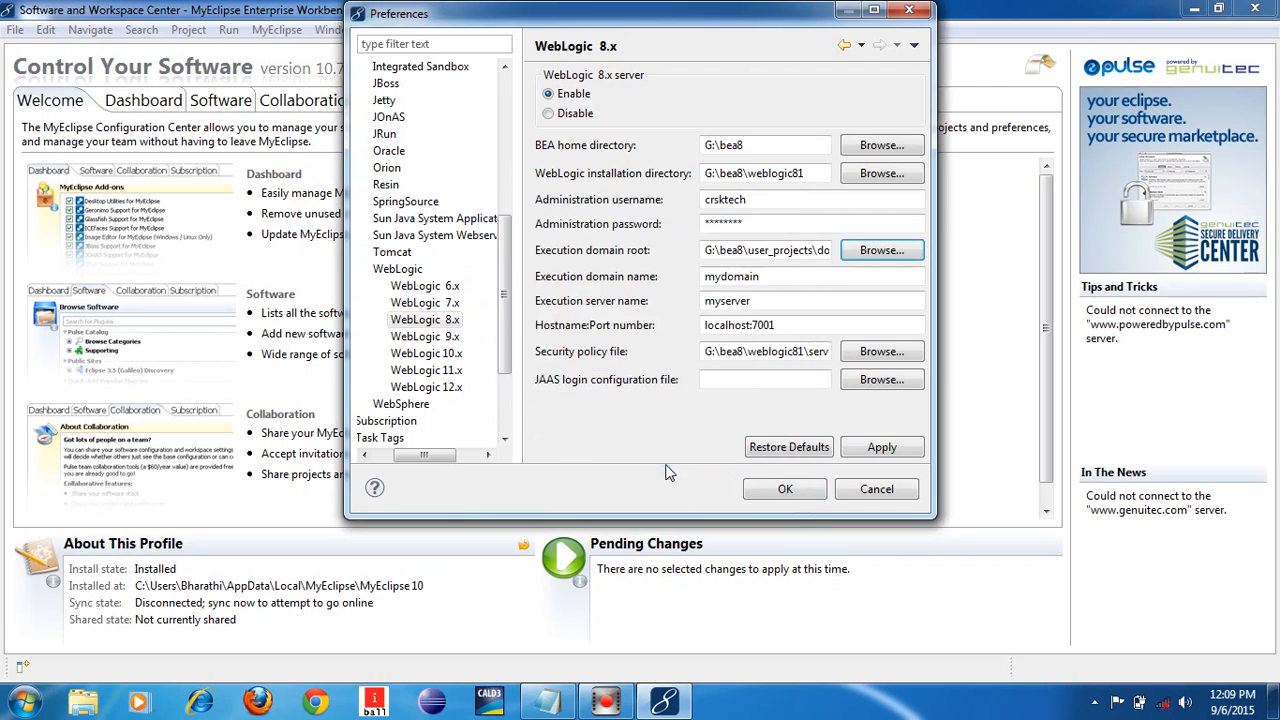
# Examine the complete path entered as the execution domain root
pyautogui.click(714, 254)
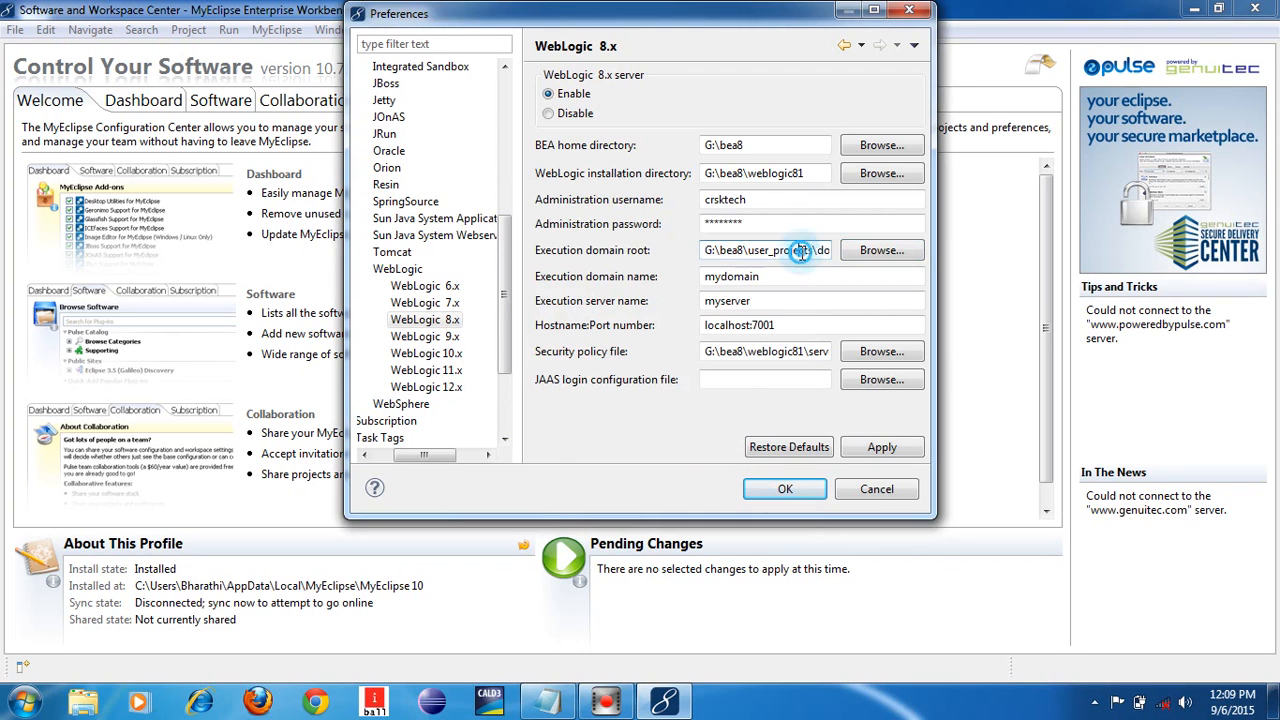
pyautogui.press('Right')
pyautogui.press('Right')
pyautogui.press('Right')
pyautogui.press('Right')
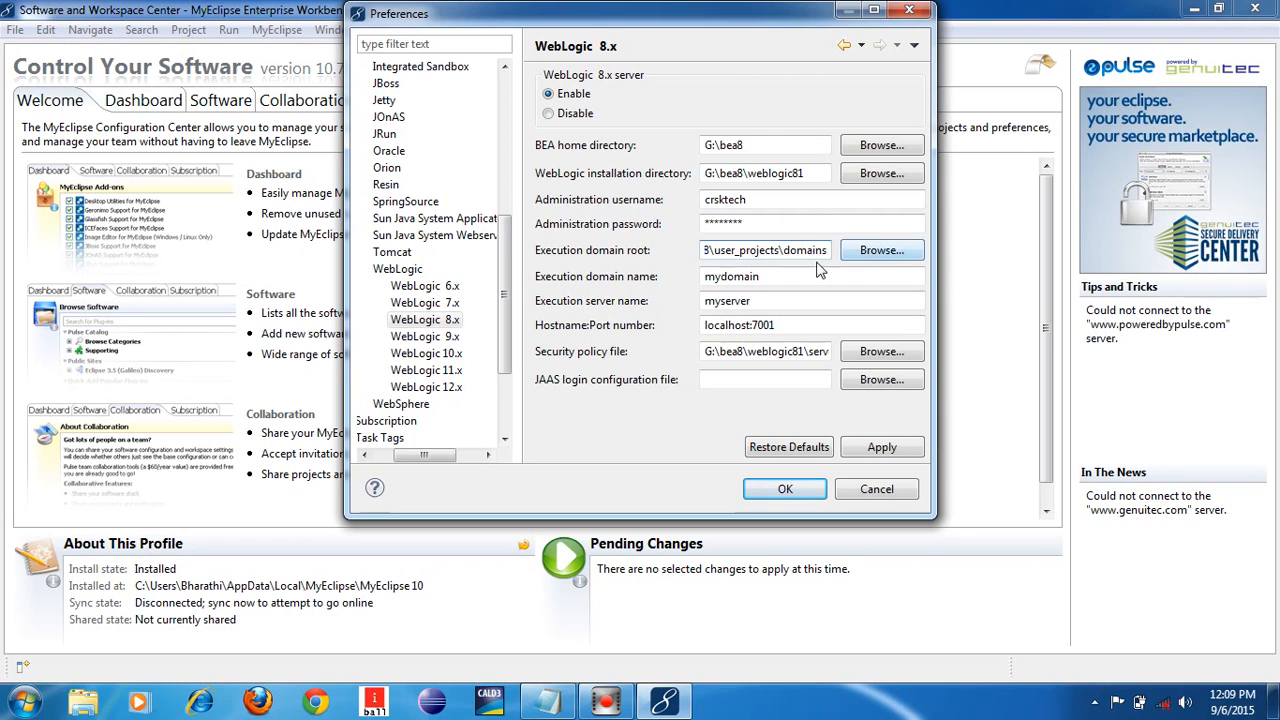
pyautogui.press('Home')
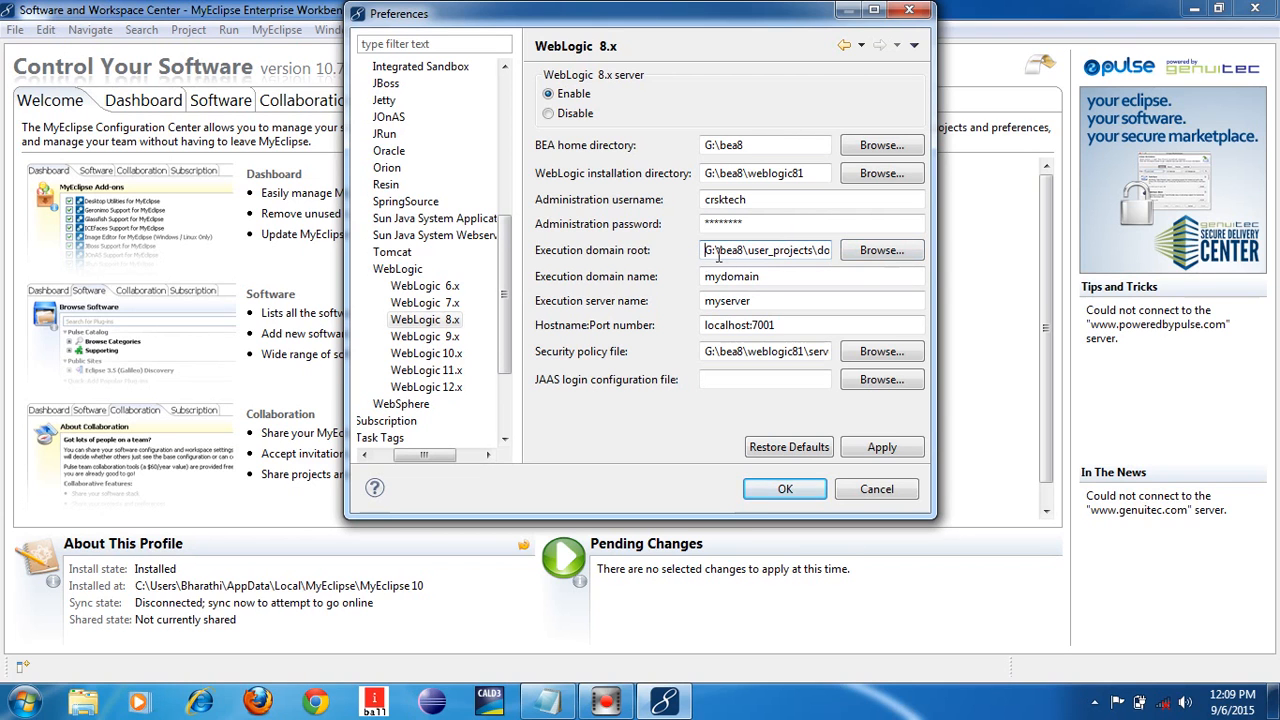
pyautogui.moveTo(706, 255); pyautogui.dragTo(838, 257)
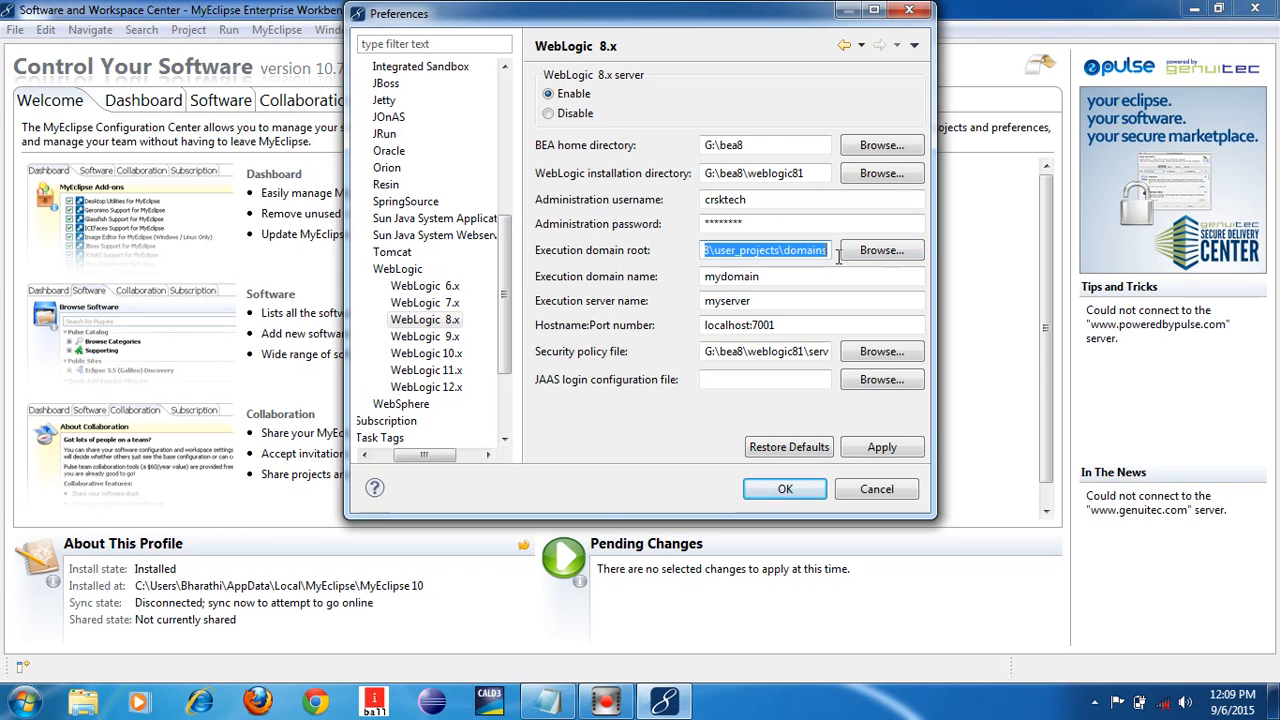
# Browse to G:\bea8\user_projects\domains once more and select it again as the execution domain root
pyautogui.click(876, 258)
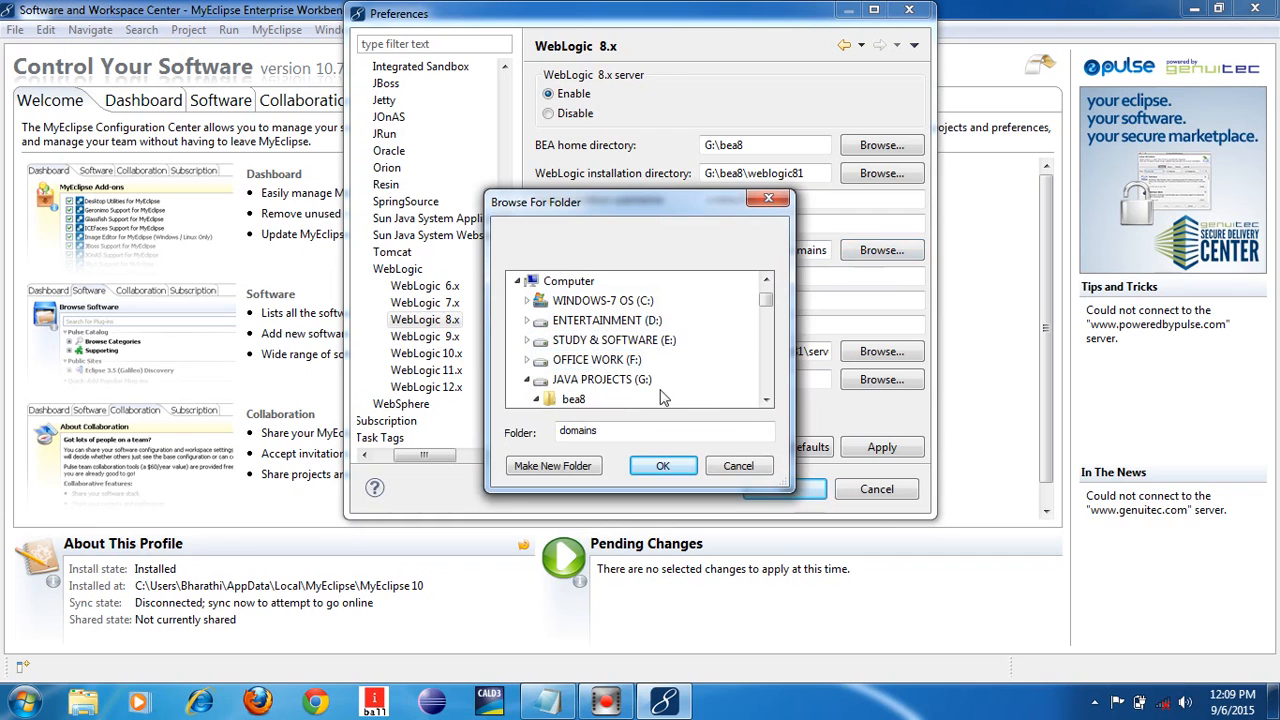
pyautogui.click(526, 380)
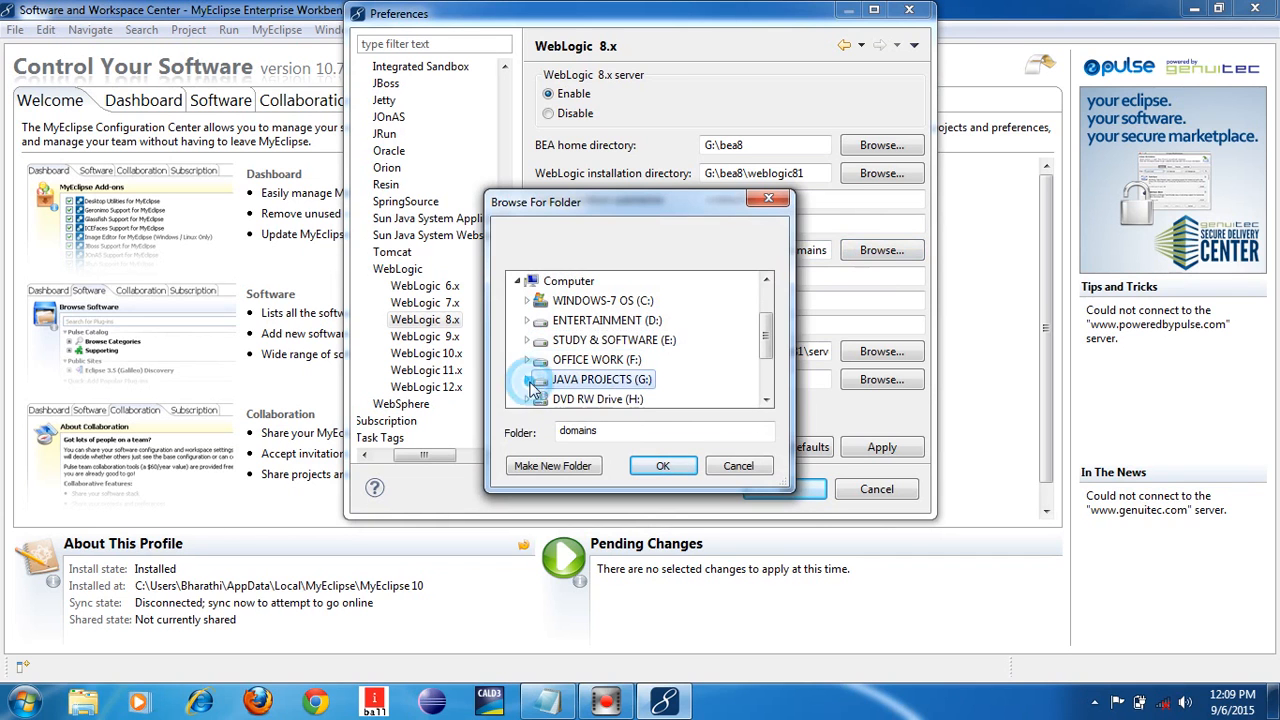
pyautogui.doubleClick(634, 384)
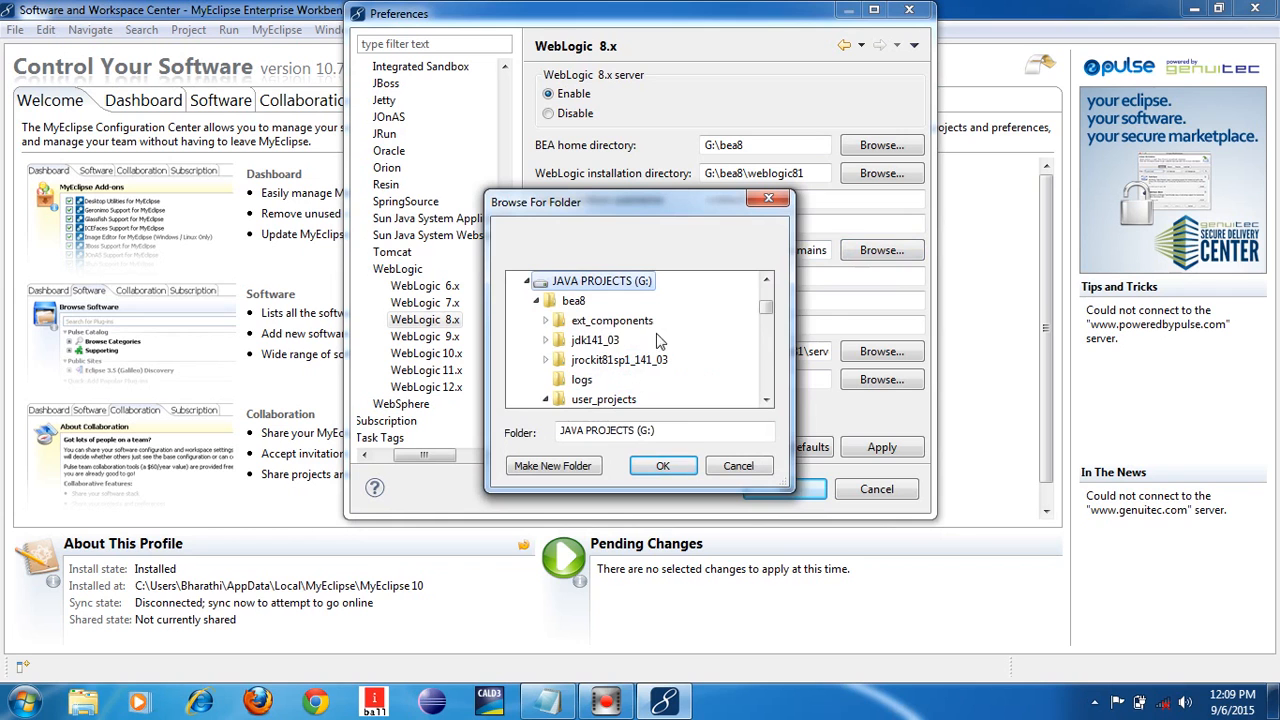
pyautogui.click(573, 301)
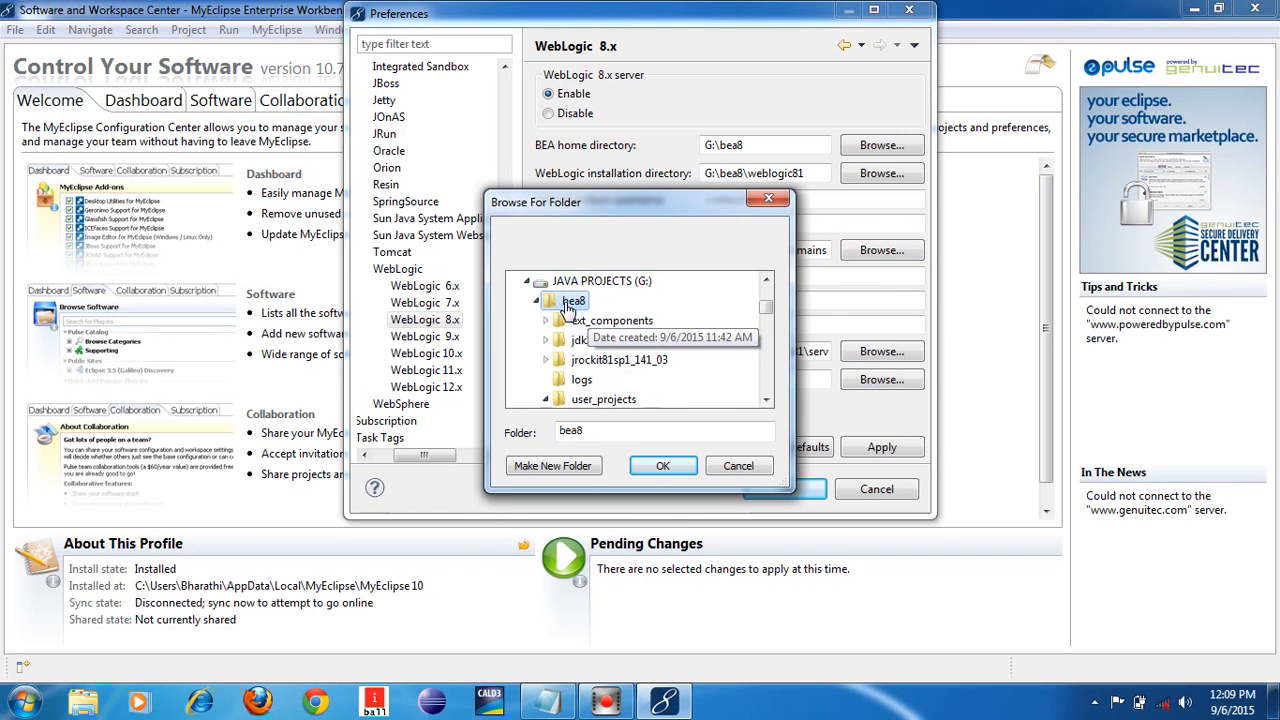
pyautogui.click(600, 399)
pyautogui.click(766, 399)
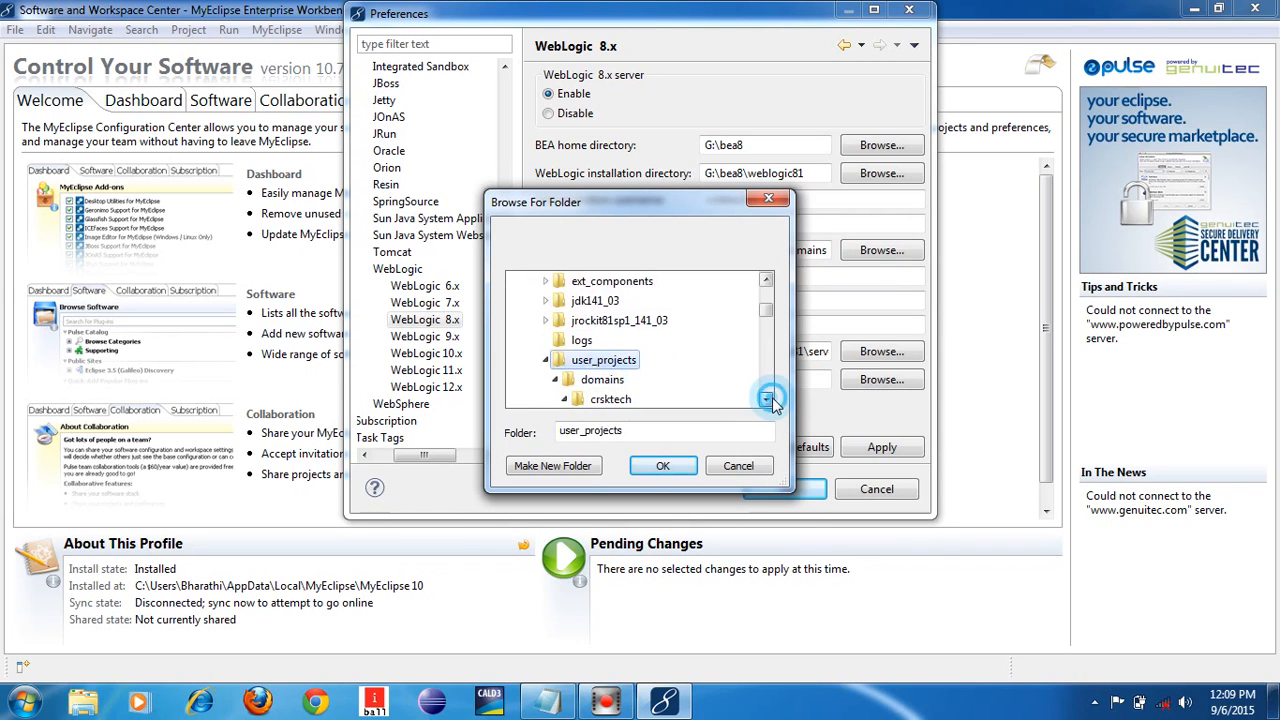
pyautogui.click(766, 399)
pyautogui.click(603, 363)
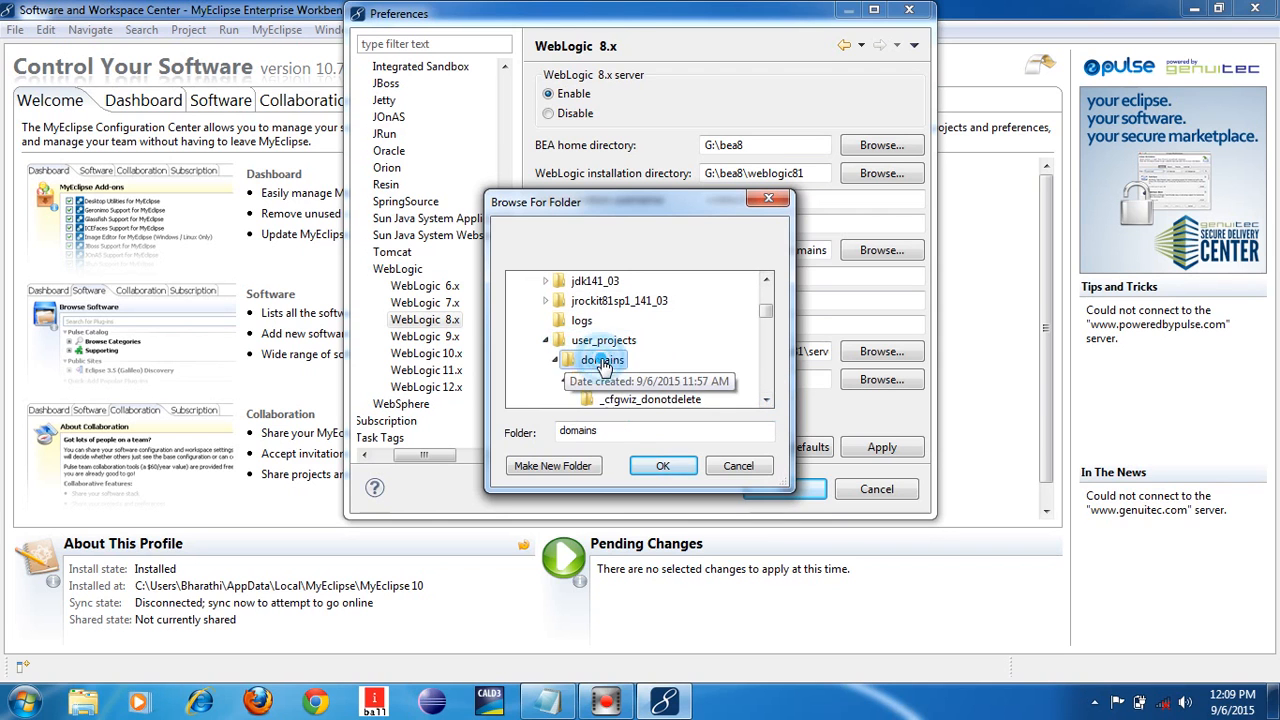
pyautogui.click(661, 468)
pyautogui.click(740, 254)
pyautogui.press('Home')
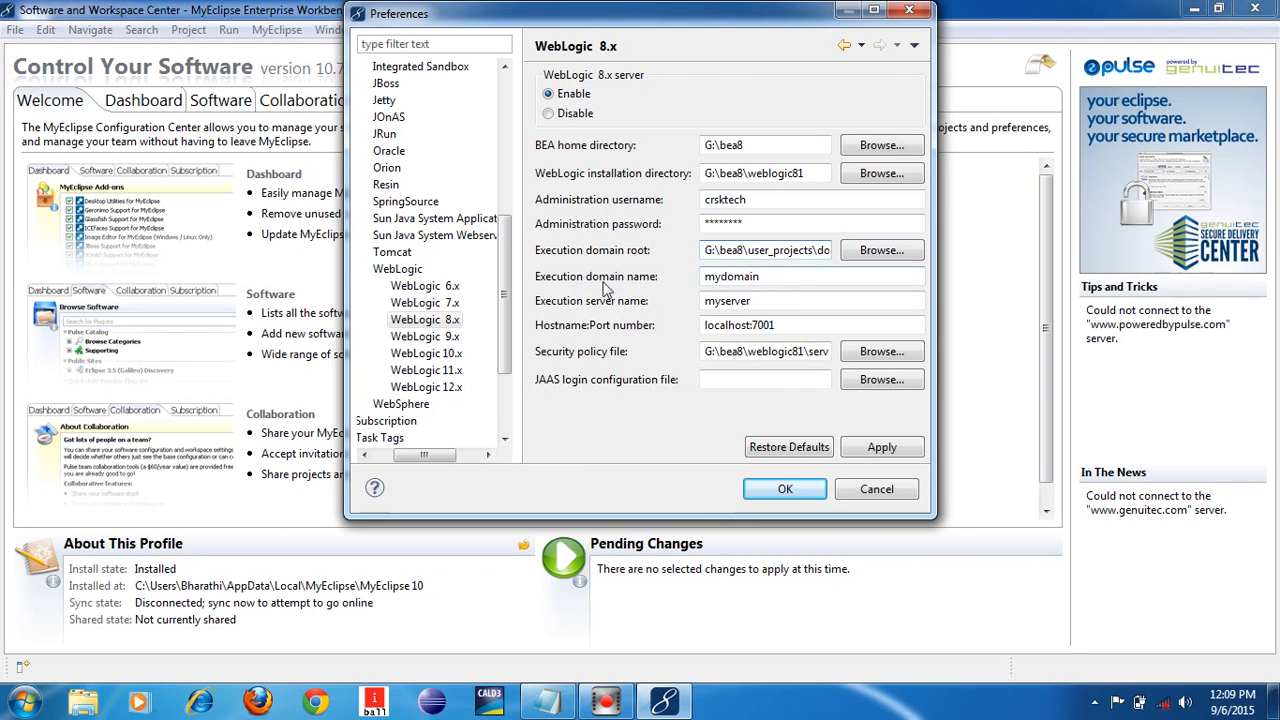
# Set the execution domain name to crsktech
pyautogui.click(767, 278)
pyautogui.press('BackSpace')
pyautogui.press('BackSpace')
pyautogui.press('BackSpace')
pyautogui.press('BackSpace')
pyautogui.press('BackSpace')
pyautogui.press('BackSpace')
pyautogui.press('BackSpace')
pyautogui.press('BackSpace')
pyautogui.write('crsktech')
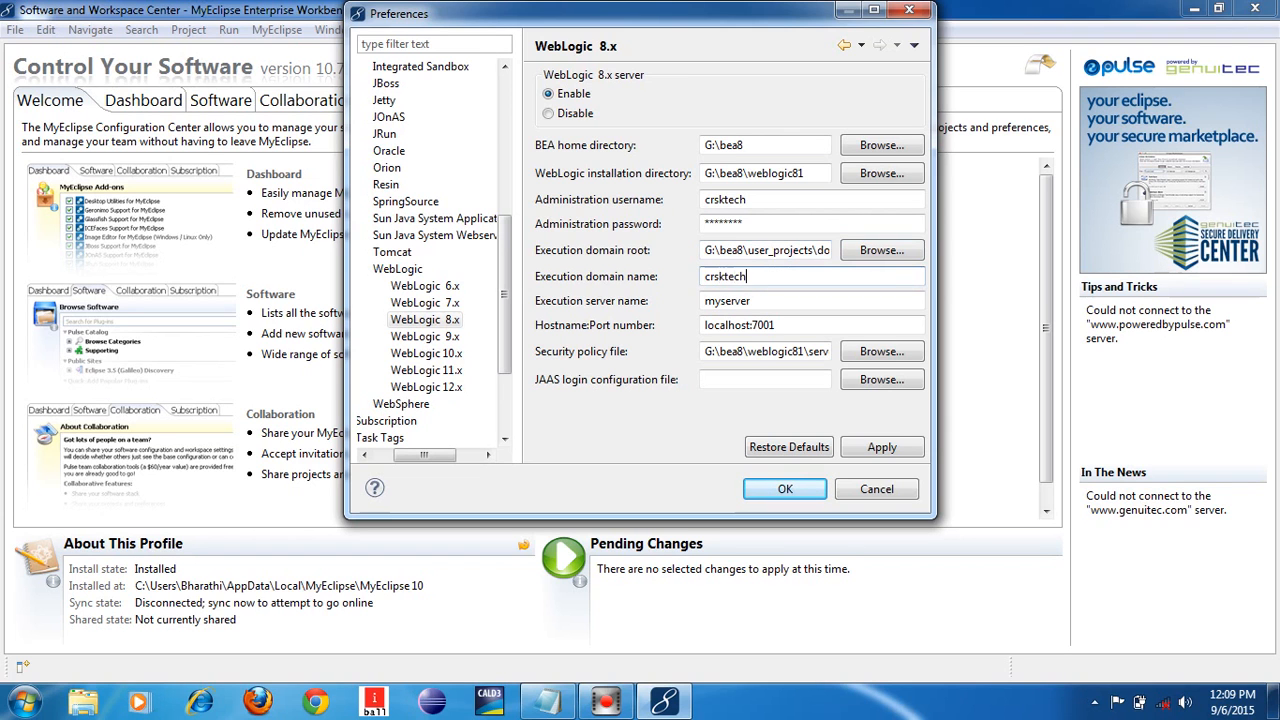
# Review the execution server name and read through the full security policy file path
pyautogui.click(771, 301)
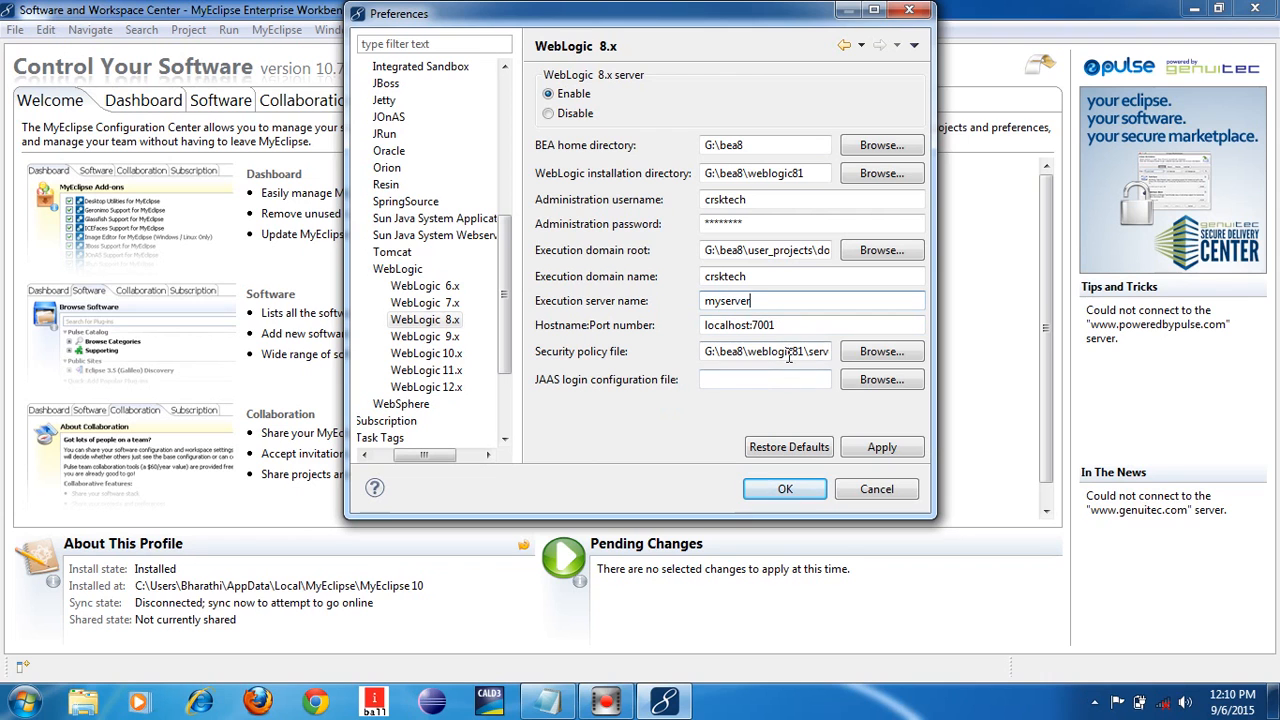
pyautogui.click(710, 356)
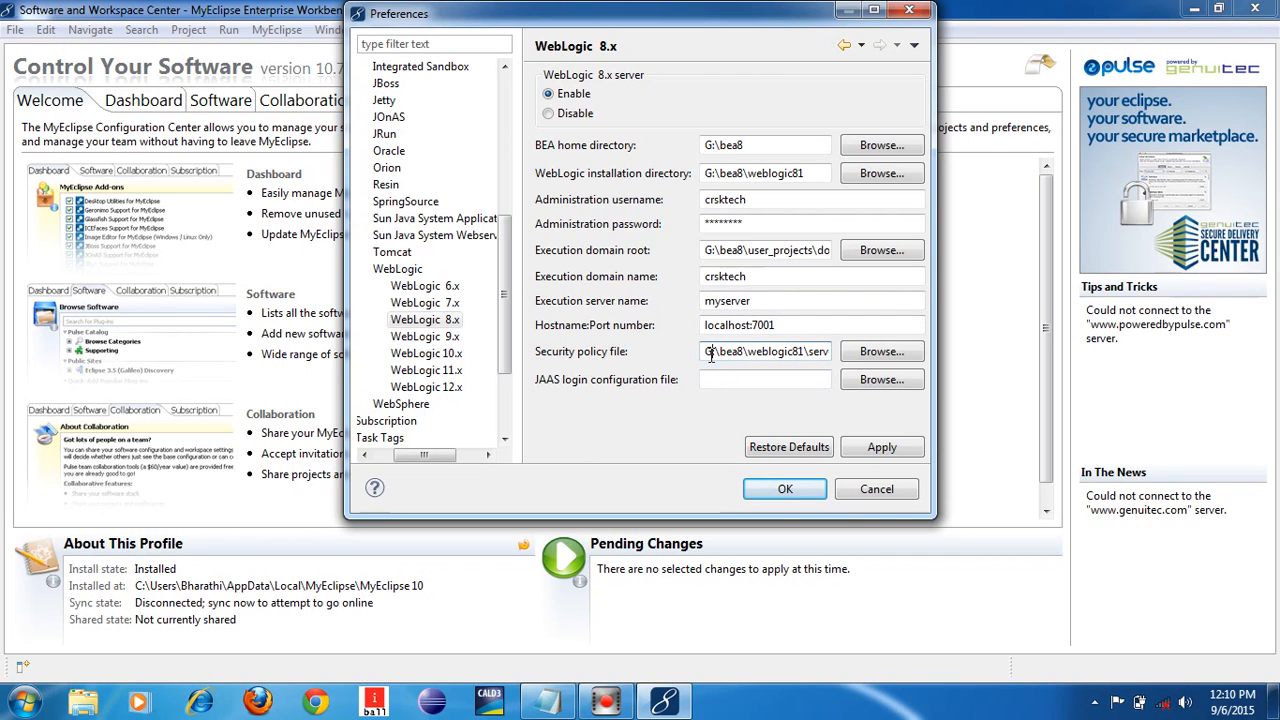
pyautogui.press('Right')
pyautogui.press('Right')
pyautogui.press('Right')
pyautogui.press('Right')
pyautogui.press('Right')
pyautogui.press('Right')
pyautogui.press('Right')
pyautogui.press('Right')
pyautogui.press('Right')
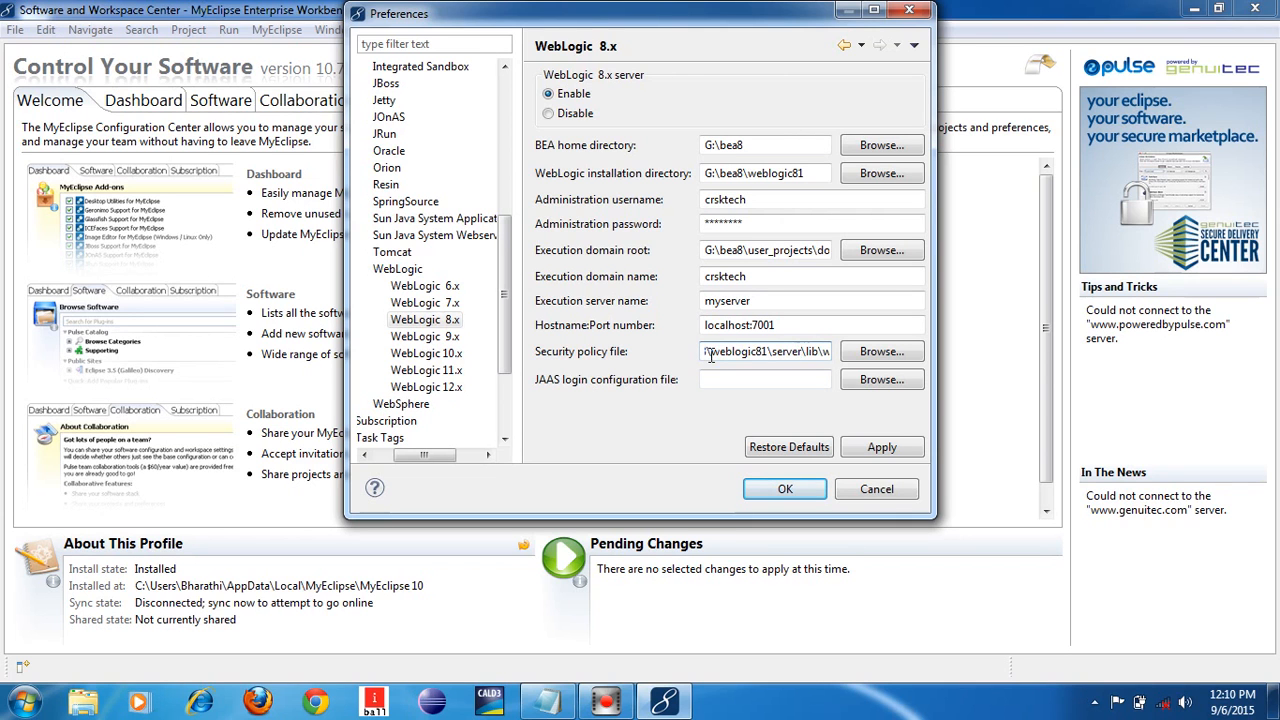
pyautogui.press('Right')
pyautogui.press('Right')
pyautogui.press('Right')
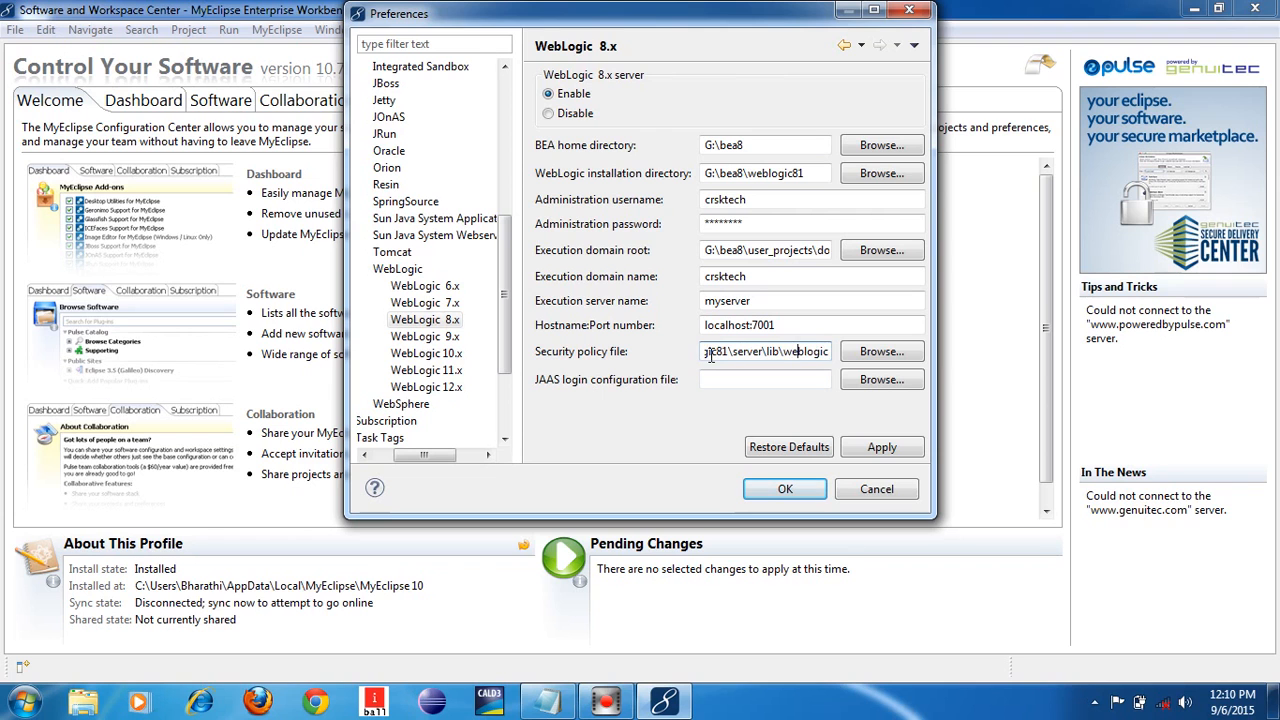
pyautogui.press('Right')
pyautogui.press('Right')
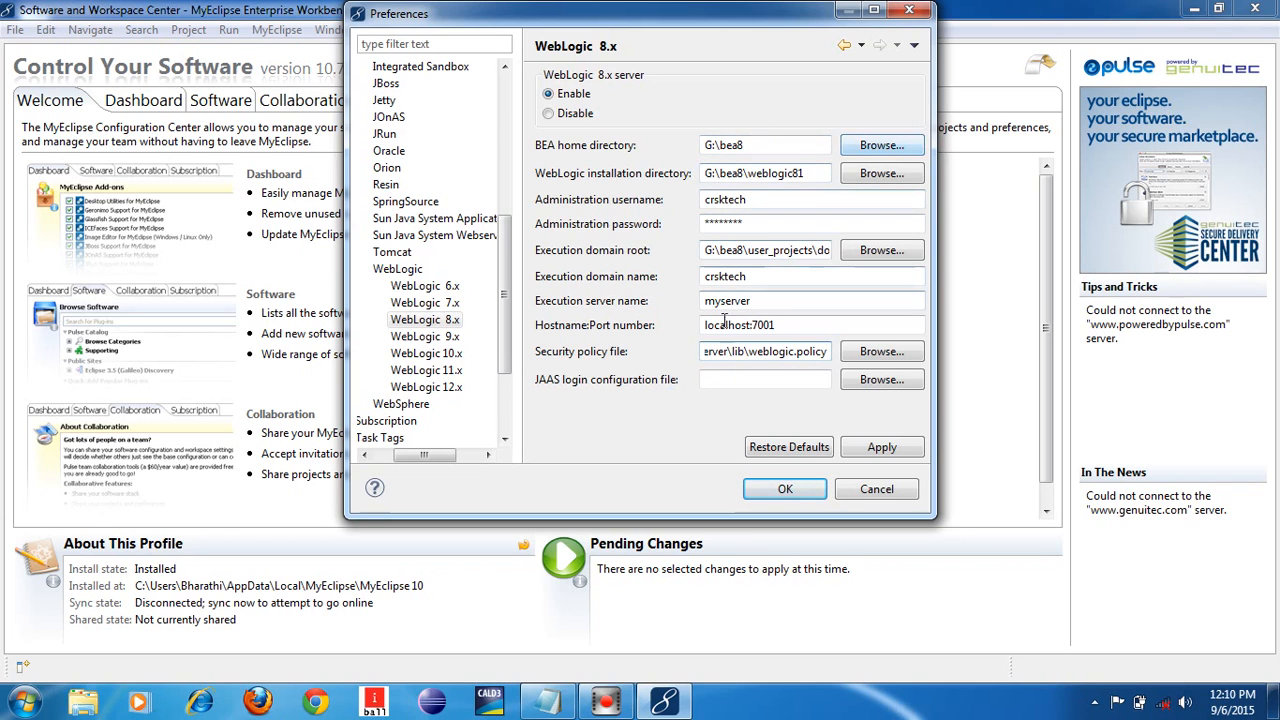
pyautogui.press('Home')
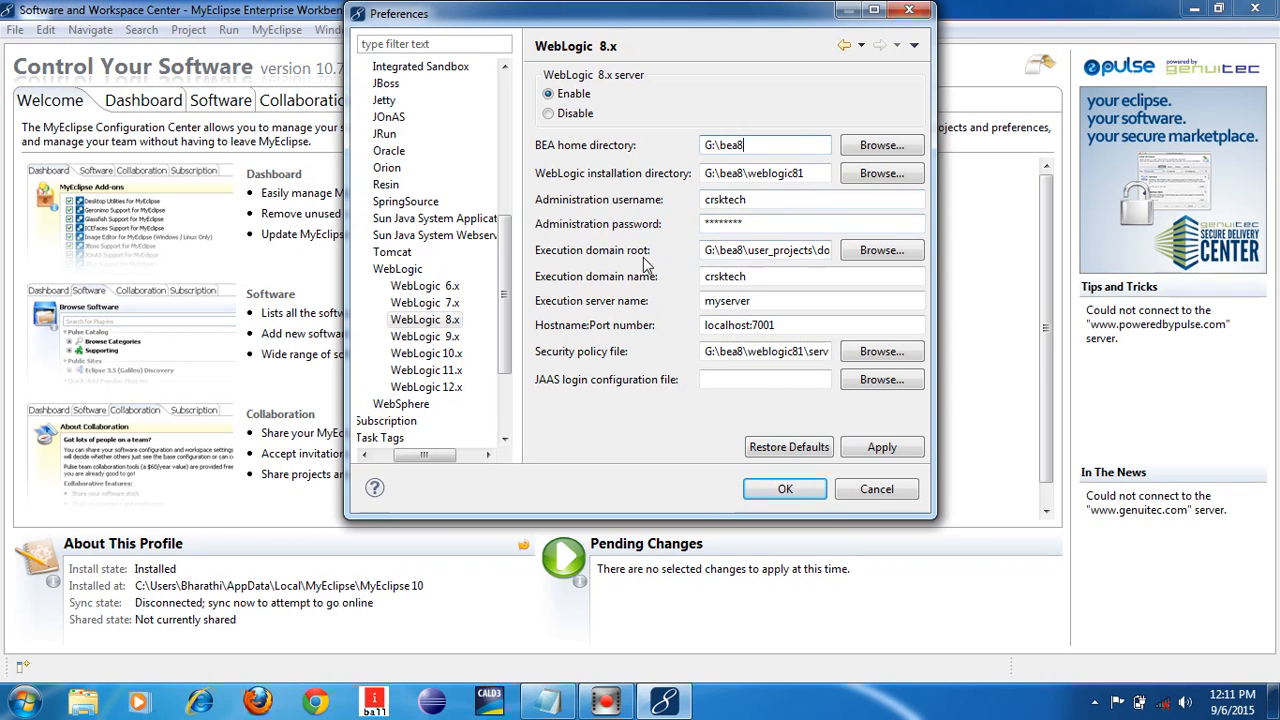
# Recheck the execution domain, server name and security policy entries, and apply the WebLogic 8.x server settings
pyautogui.click(814, 252)
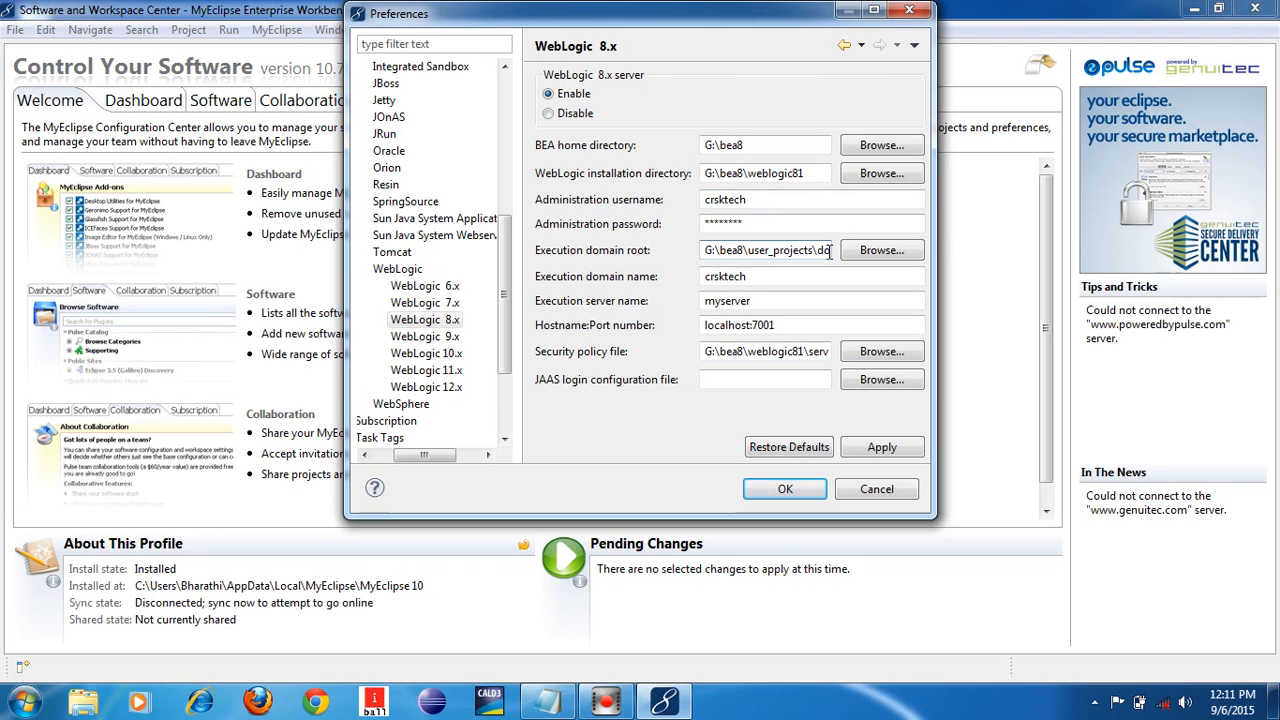
pyautogui.click(767, 279)
pyautogui.click(719, 300)
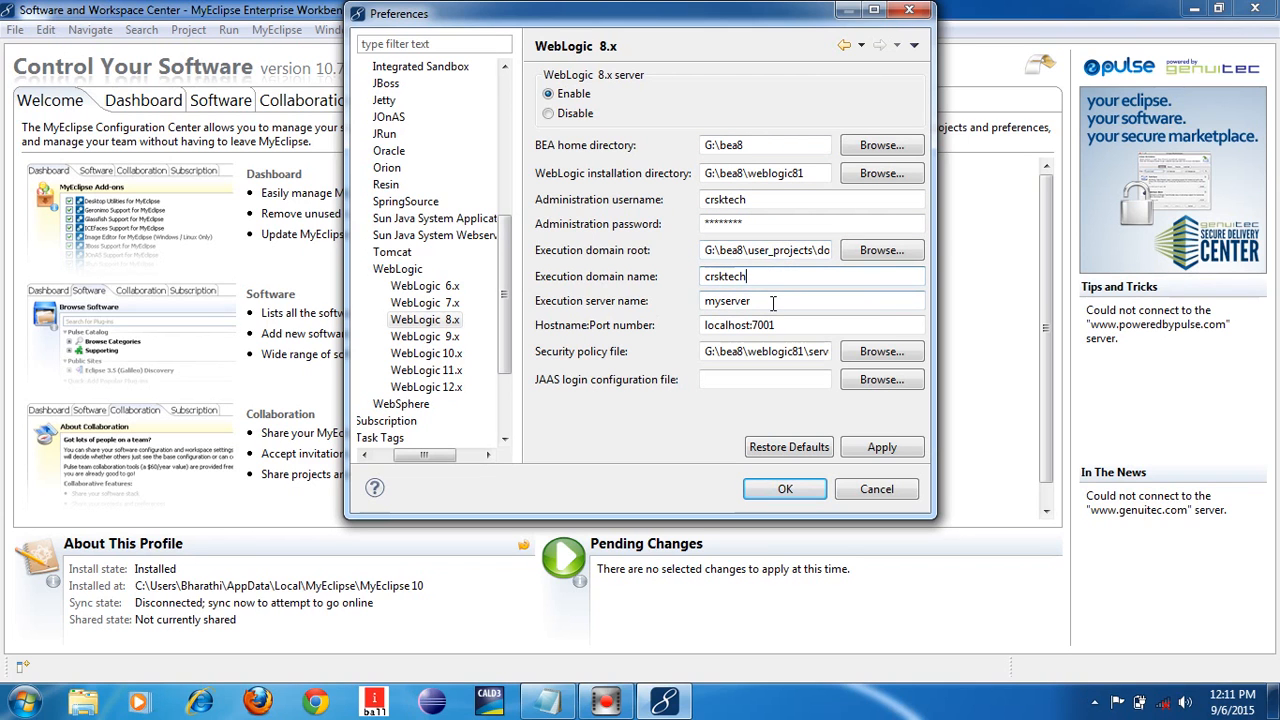
pyautogui.click(803, 351)
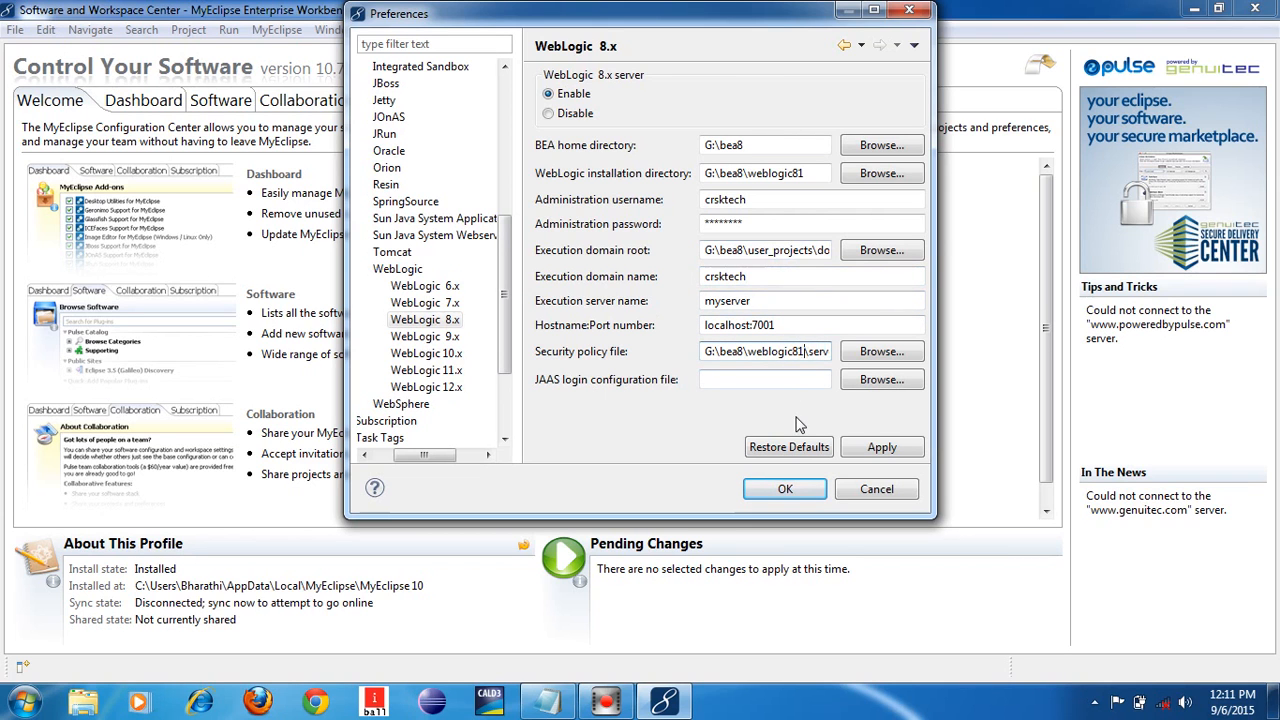
pyautogui.click(881, 447)
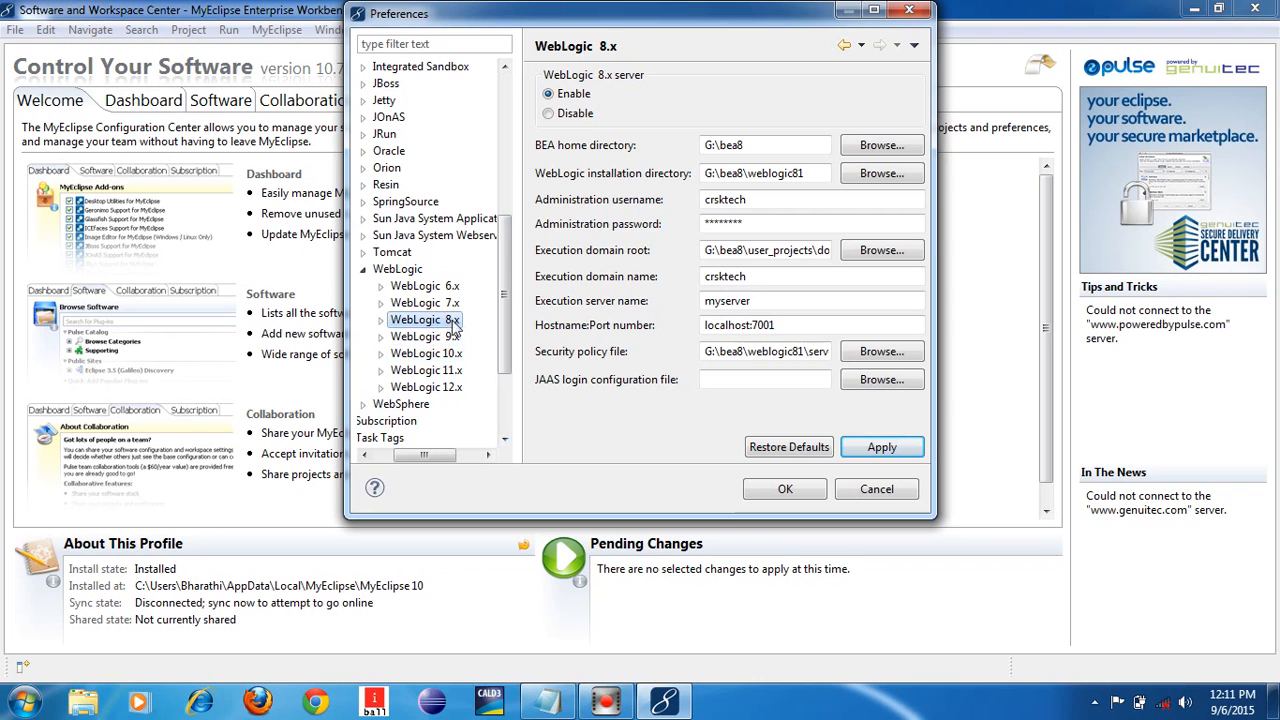
# Expand the WebLogic 8.x settings and open its JDK page
pyautogui.click(380, 321)
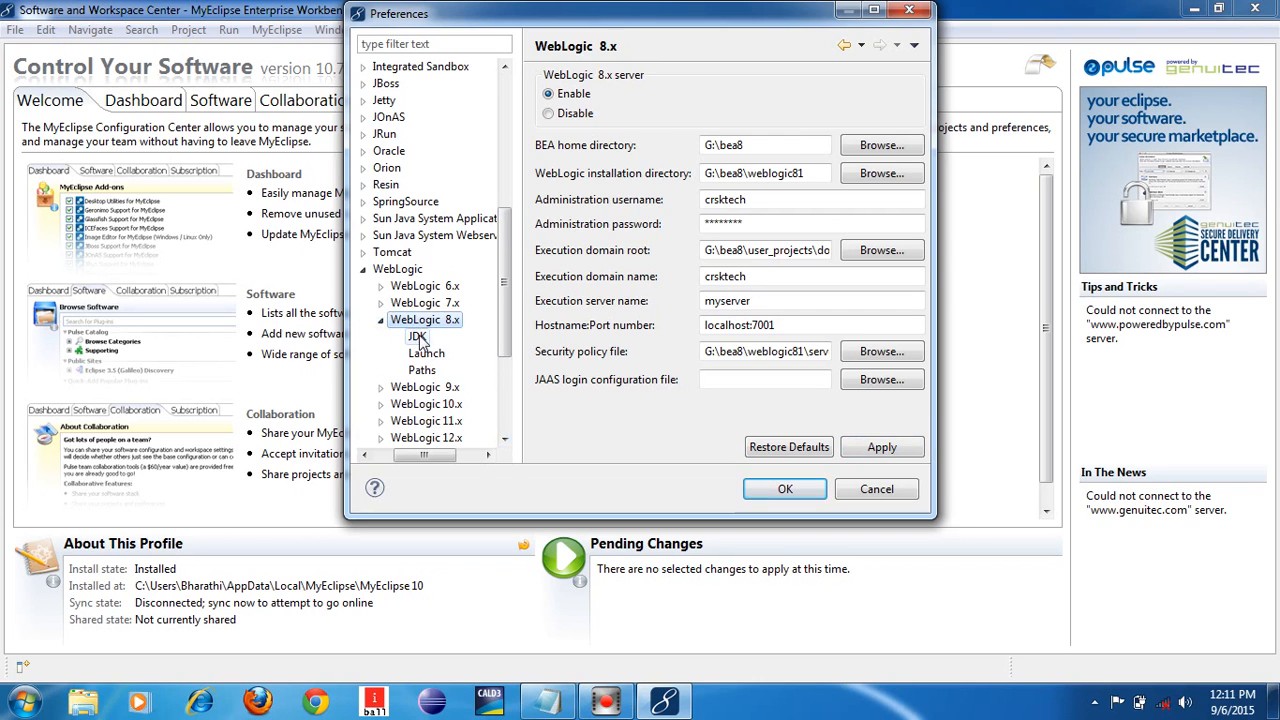
pyautogui.click(418, 337)
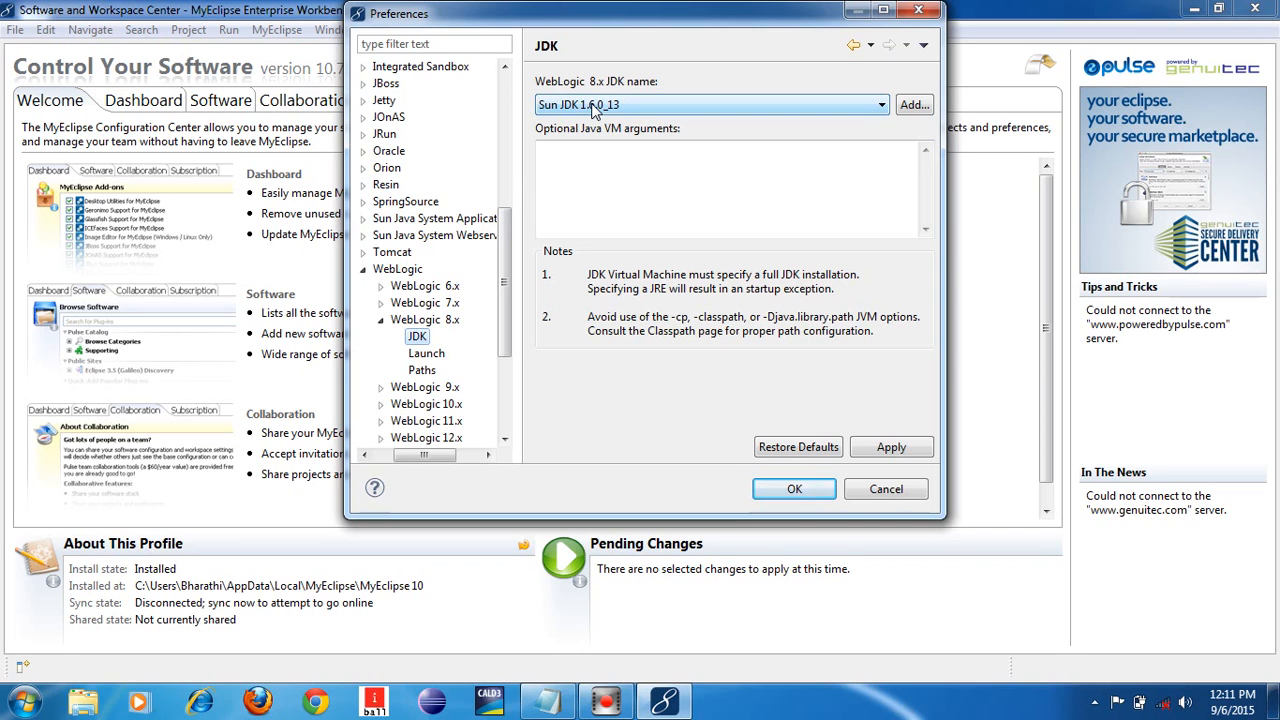
pyautogui.click(913, 106)
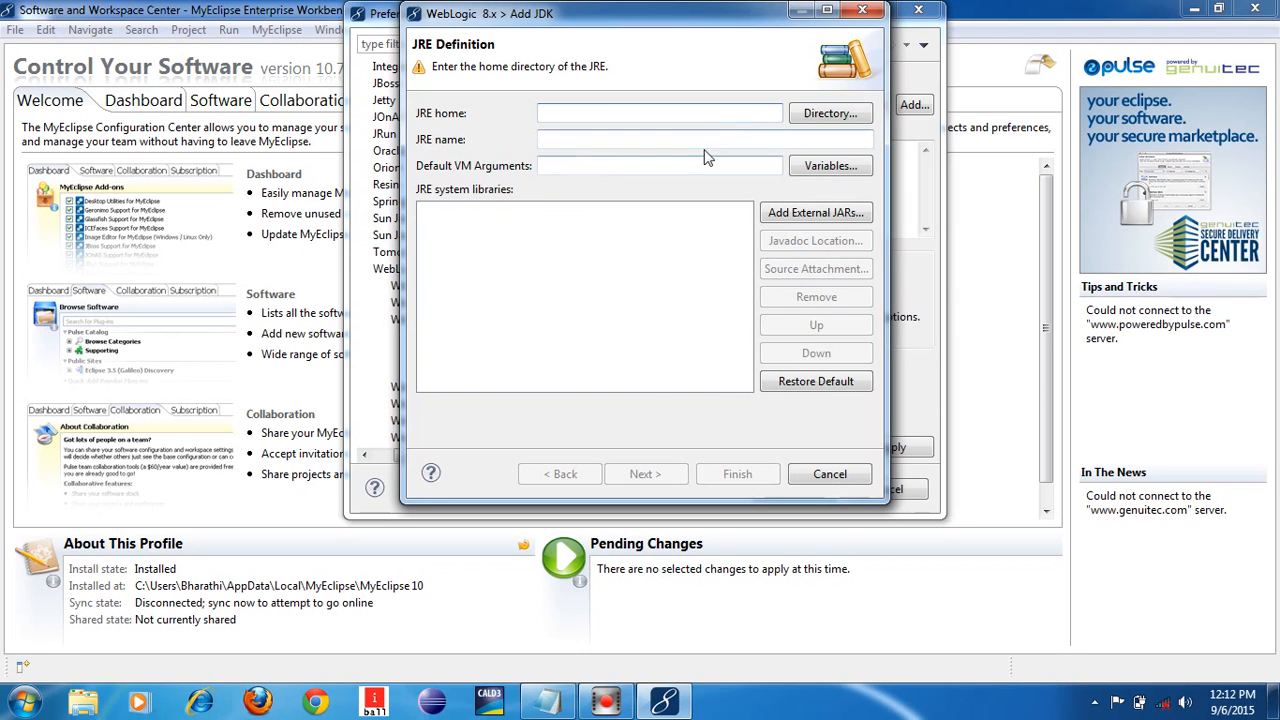
pyautogui.click(810, 116)
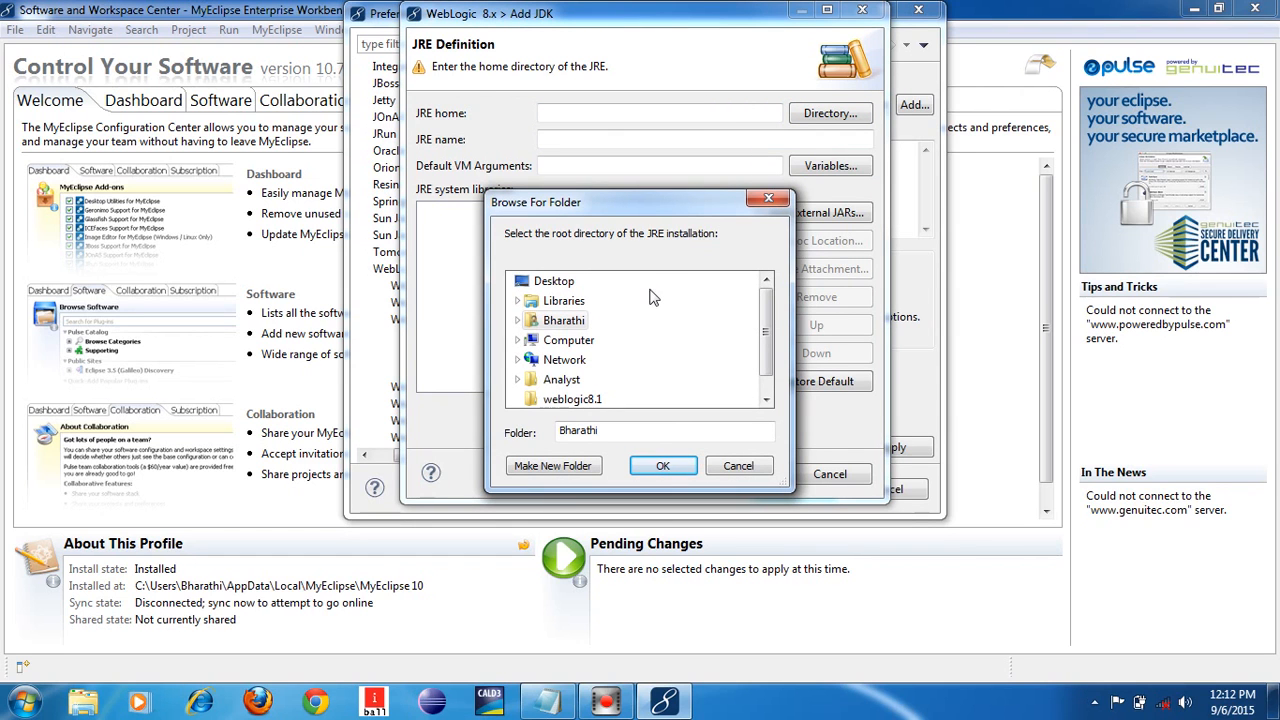
pyautogui.click(768, 198)
pyautogui.click(862, 11)
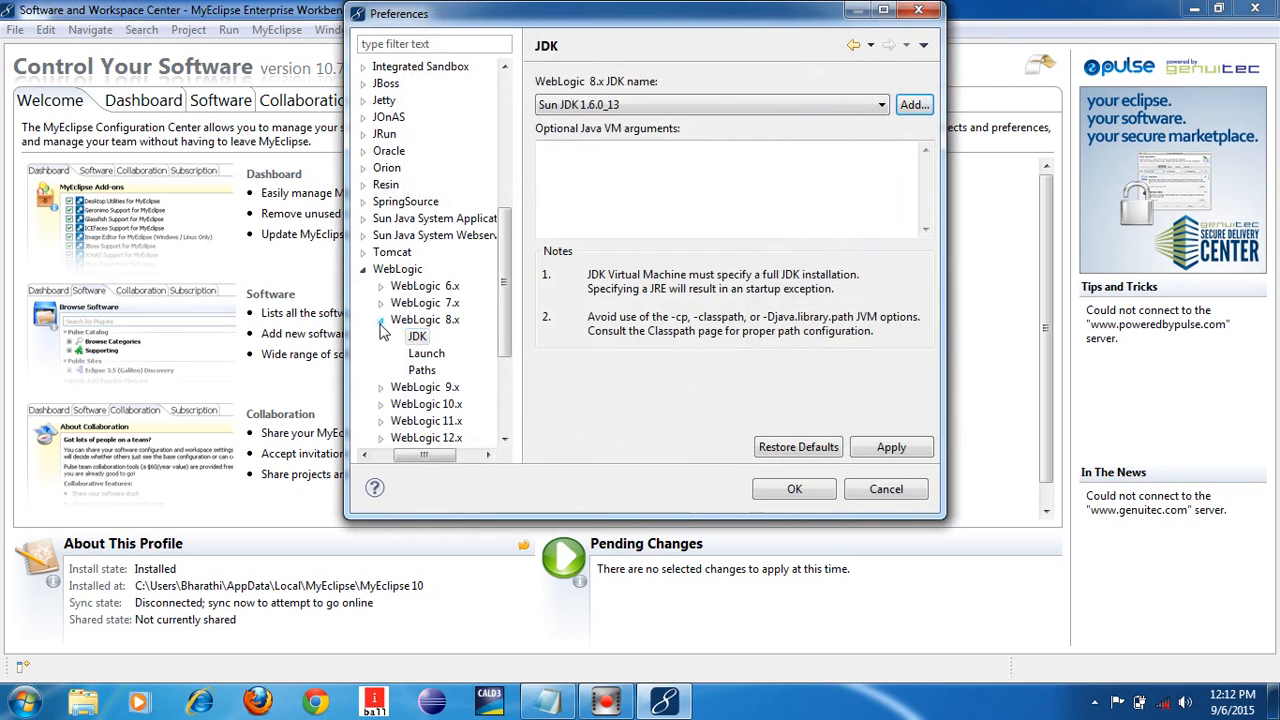
# Revisit the main WebLogic 8.x server settings and return to the JDK page beneath them
pyautogui.click(380, 321)
pyautogui.click(381, 322)
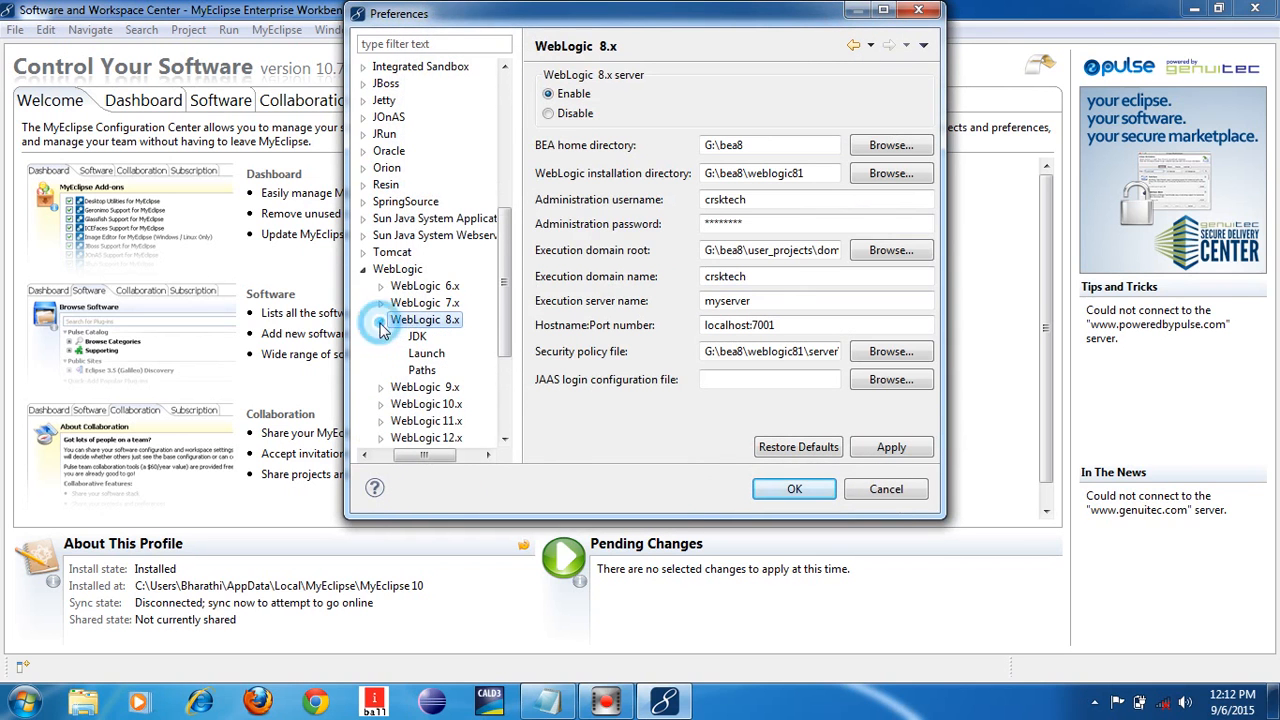
pyautogui.click(417, 337)
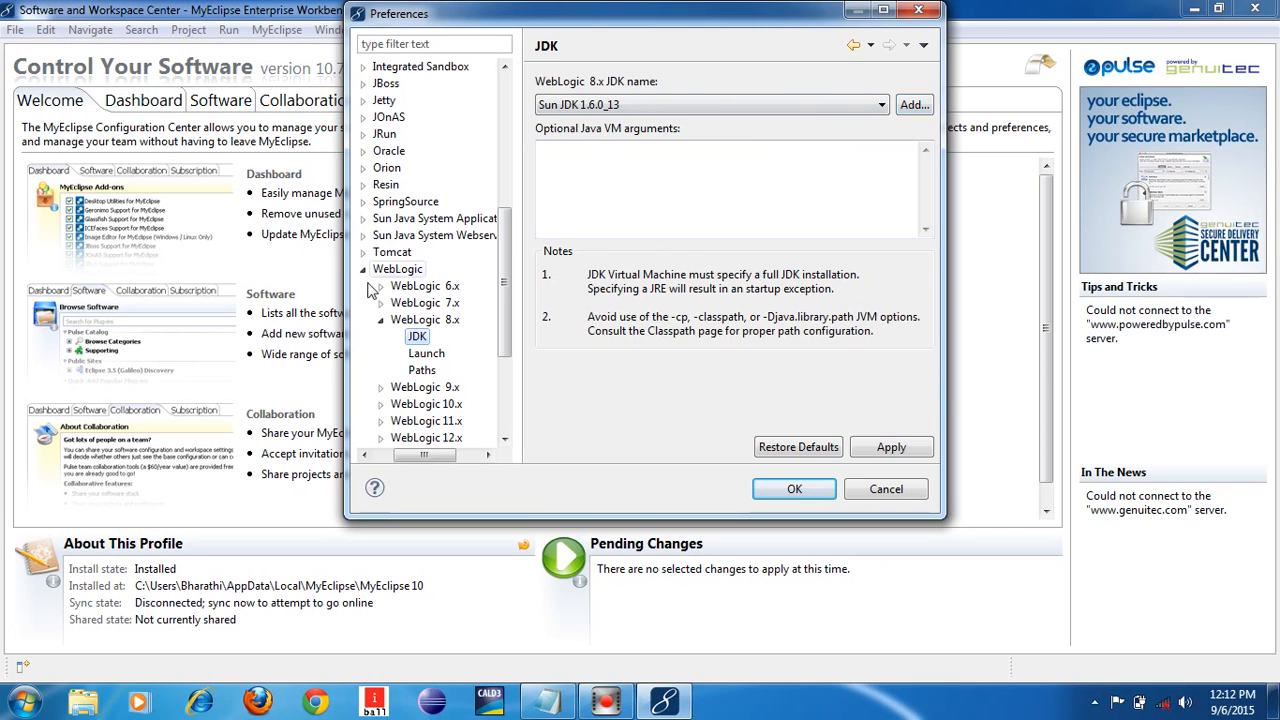
pyautogui.click(380, 319)
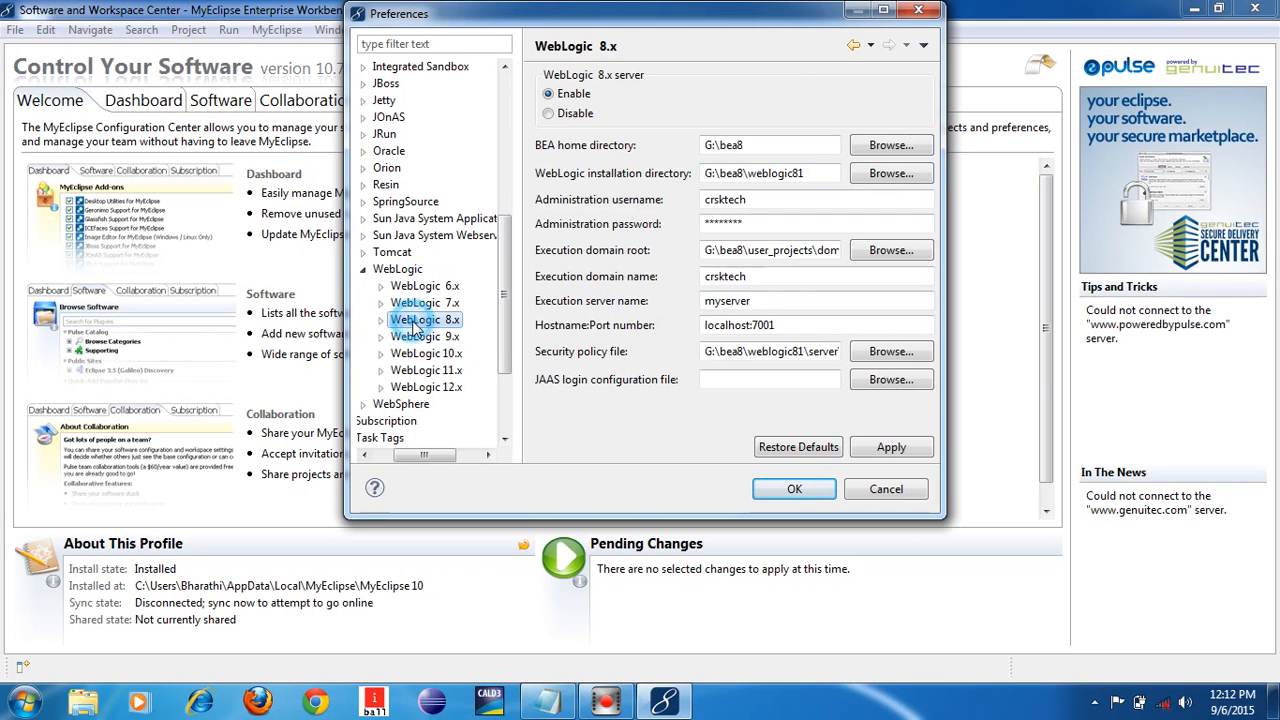
pyautogui.click(380, 319)
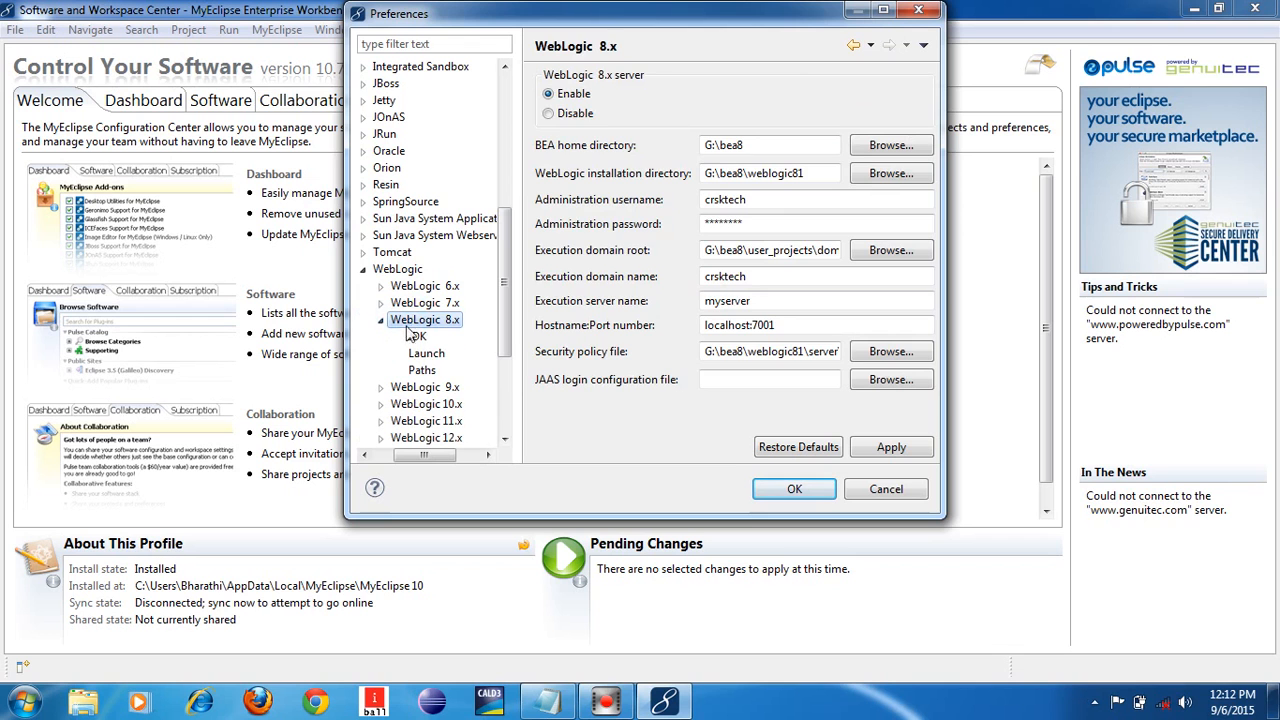
pyautogui.click(417, 338)
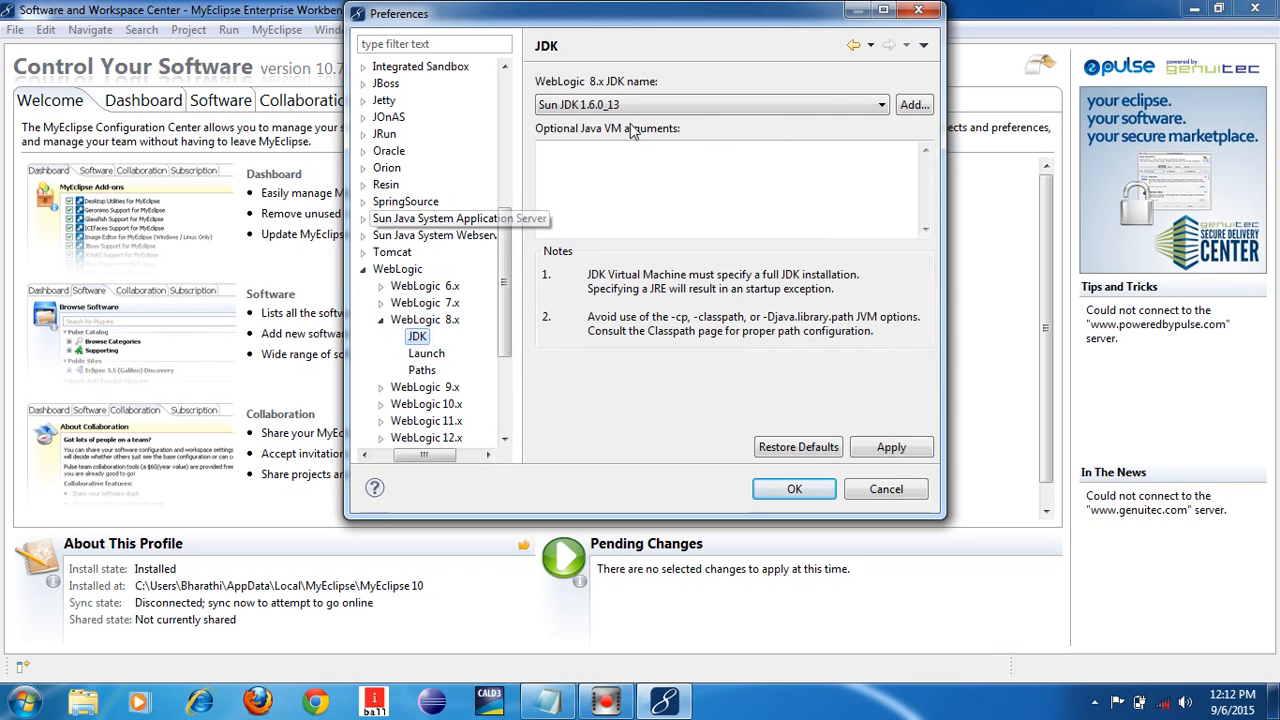
# Start adding a JDK for WebLogic 8.x and browse to the JAVA PROJECTS (G:) drive for its JRE home
pyautogui.click(912, 106)
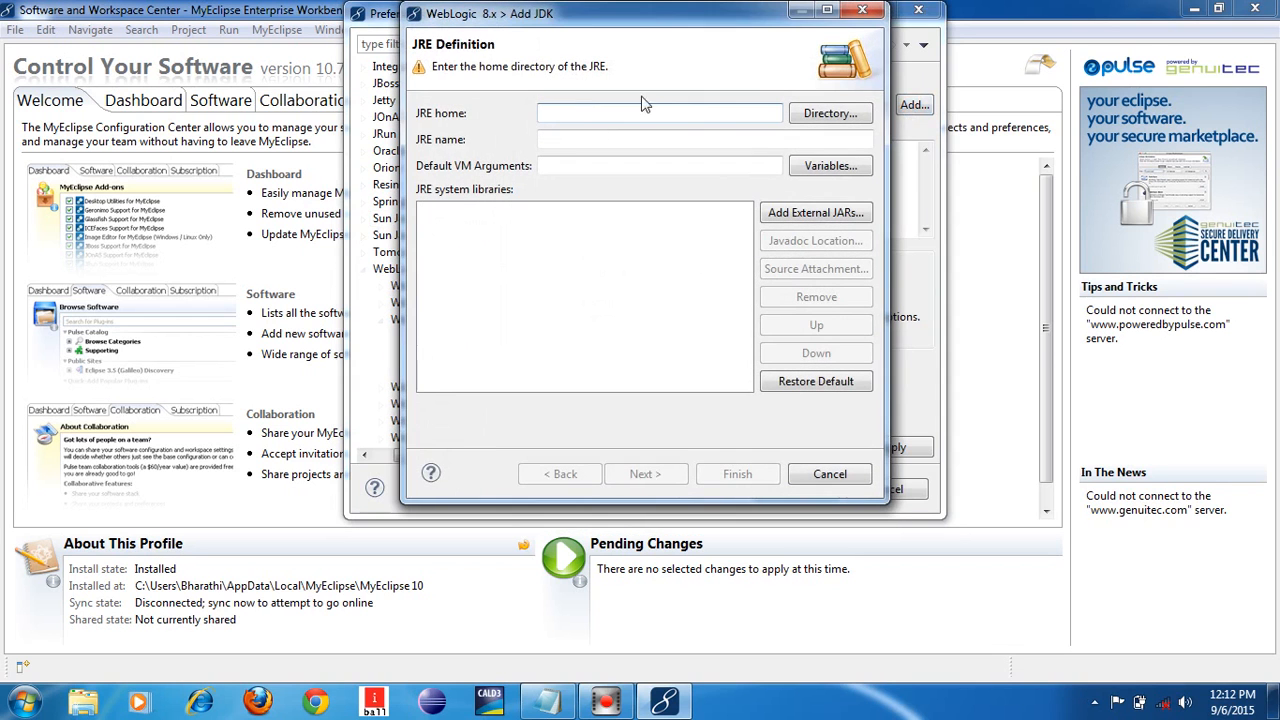
pyautogui.click(810, 117)
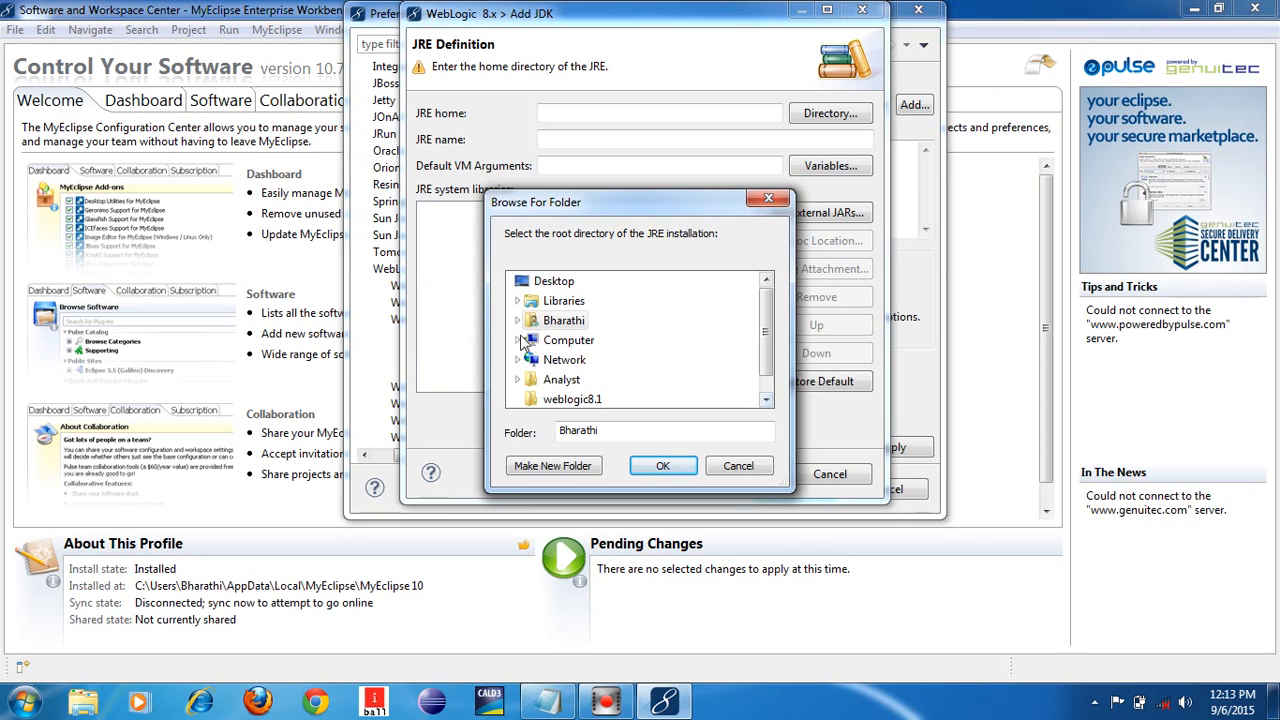
pyautogui.doubleClick(594, 345)
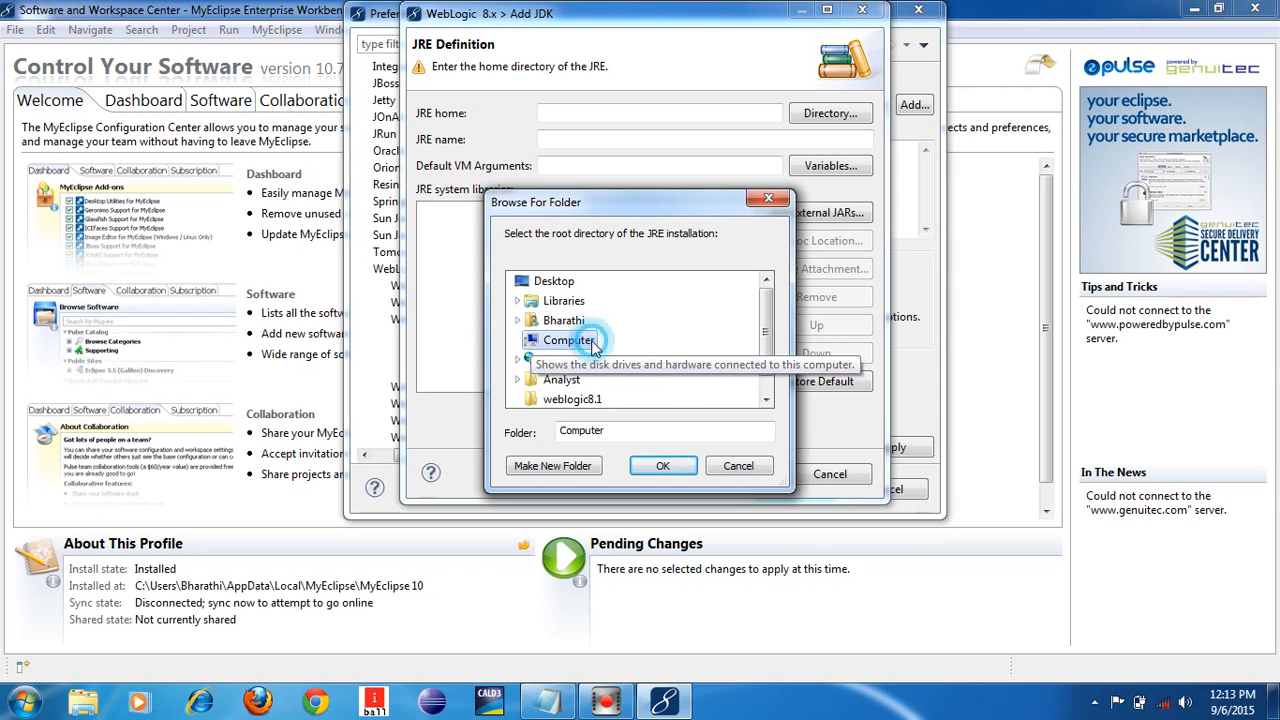
pyautogui.click(765, 400)
pyautogui.click(765, 400)
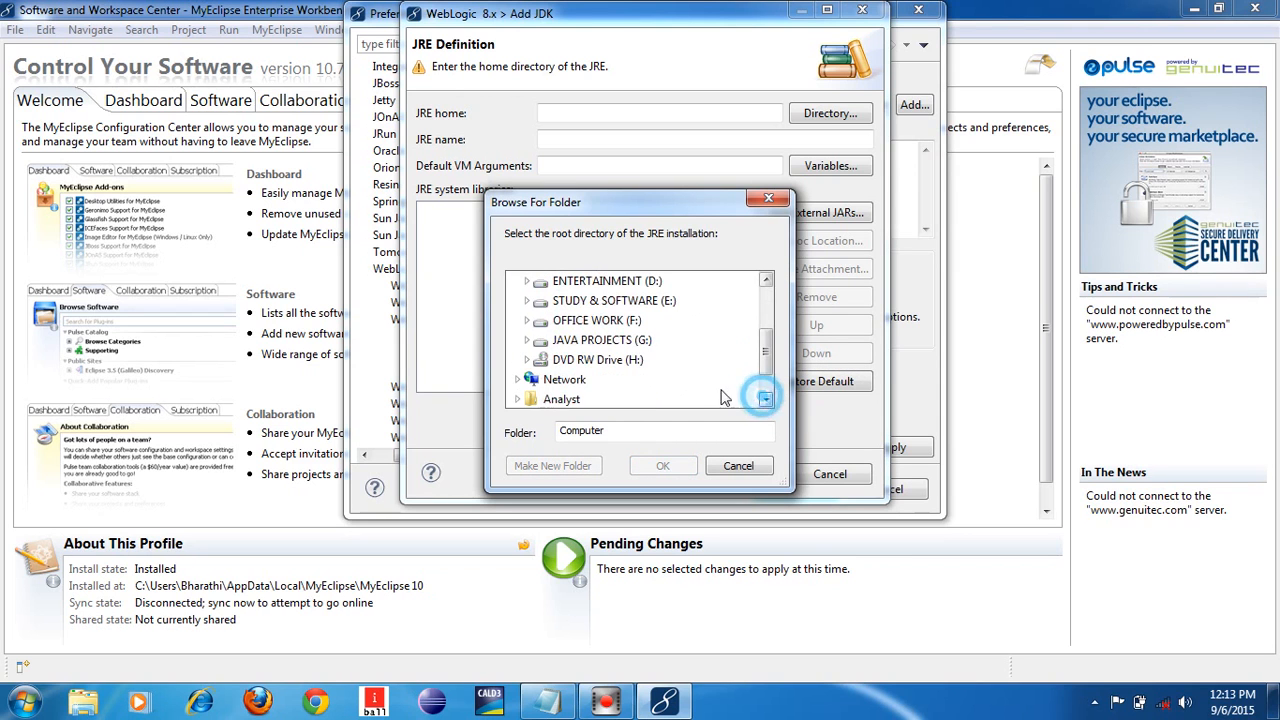
pyautogui.doubleClick(594, 345)
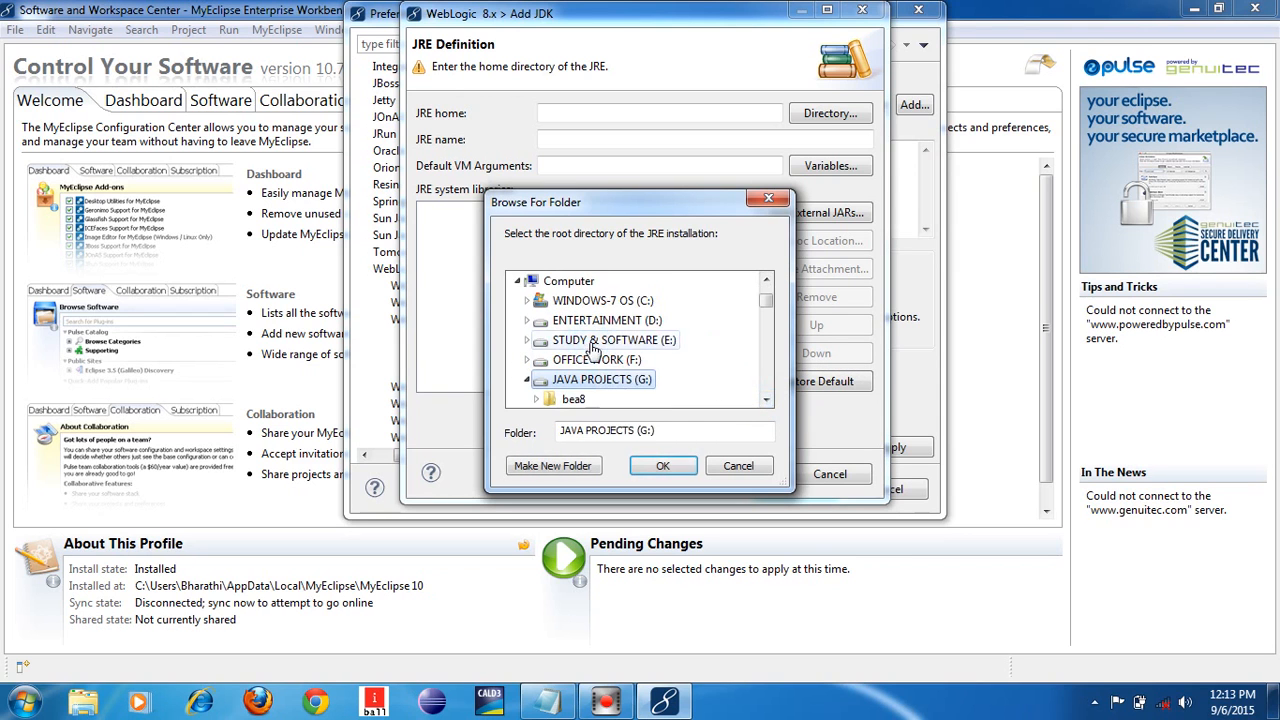
# Choose the jdk141_03 folder inside bea8 as the JRE home and finish the JDK definition
pyautogui.click(765, 400)
pyautogui.click(765, 400)
pyautogui.click(765, 400)
pyautogui.doubleClick(573, 342)
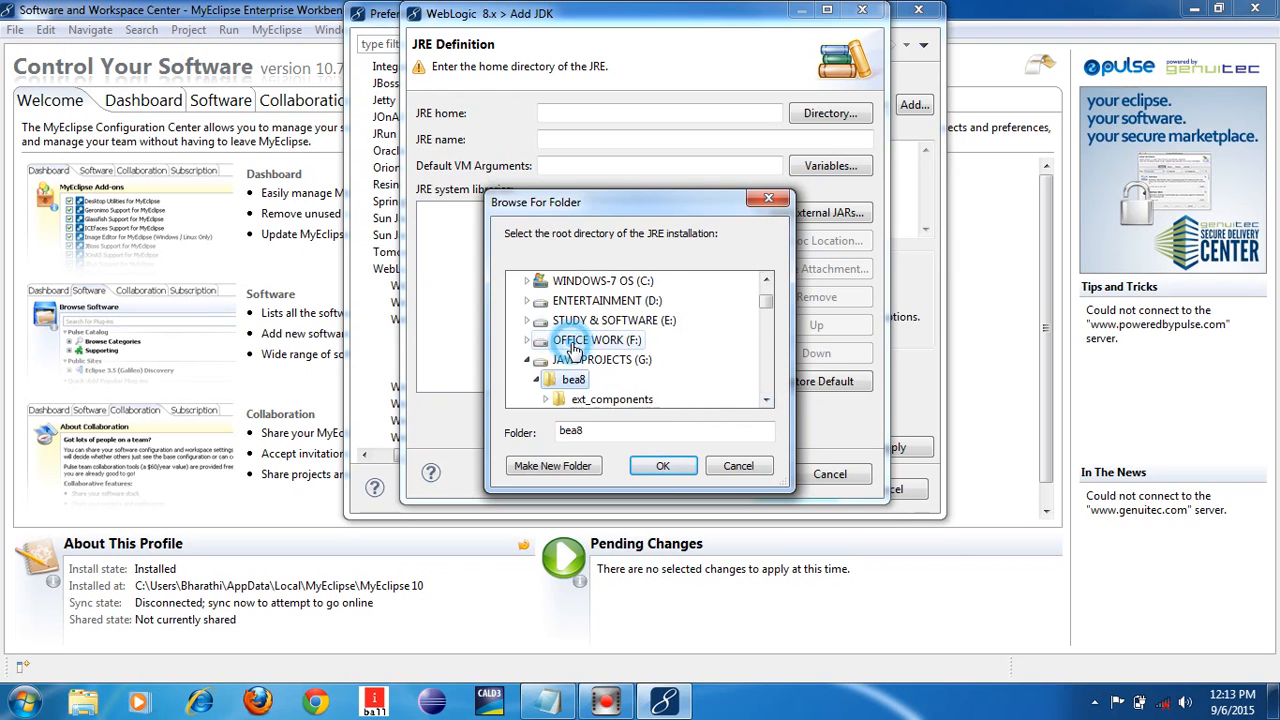
pyautogui.click(766, 401)
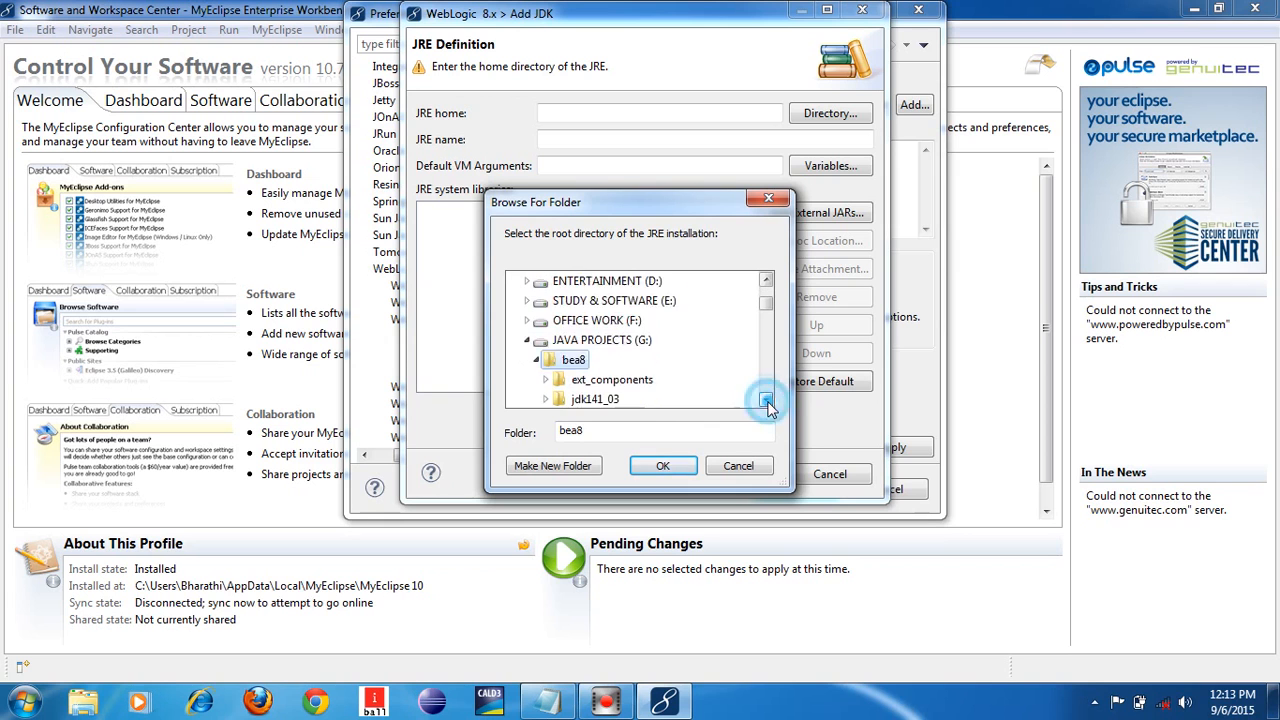
pyautogui.click(766, 401)
pyautogui.click(766, 401)
pyautogui.click(766, 401)
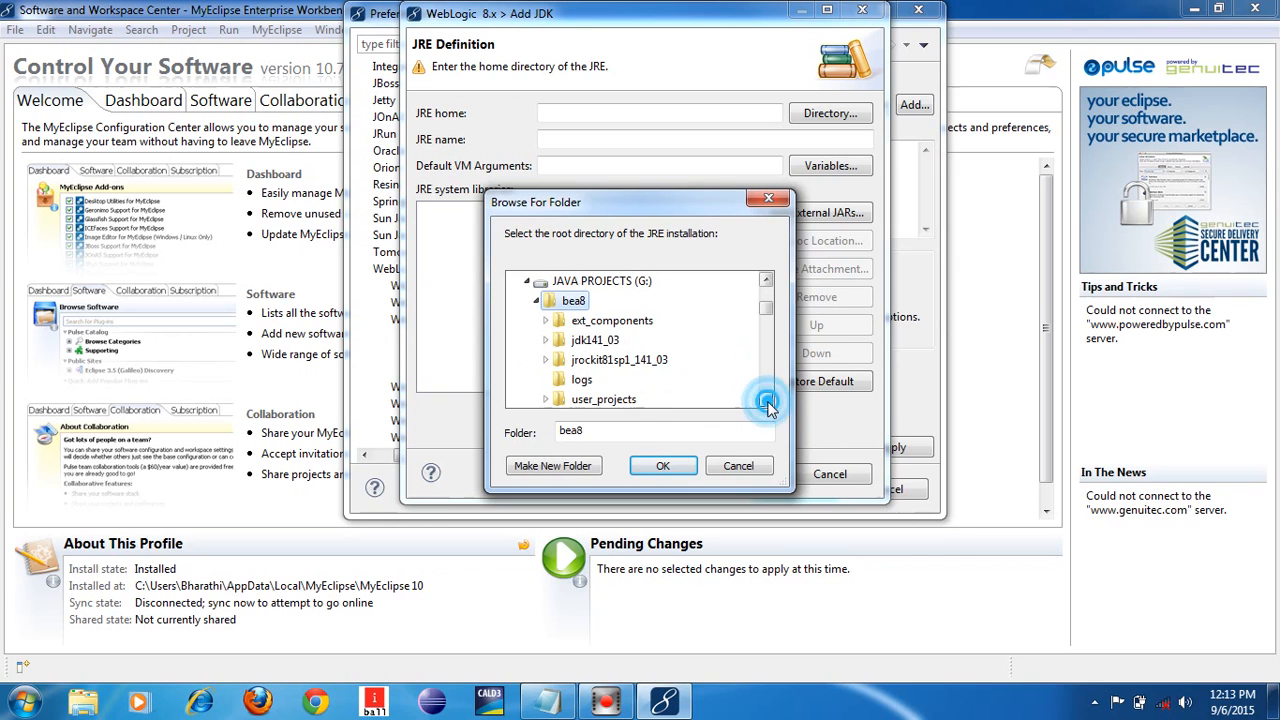
pyautogui.doubleClick(594, 345)
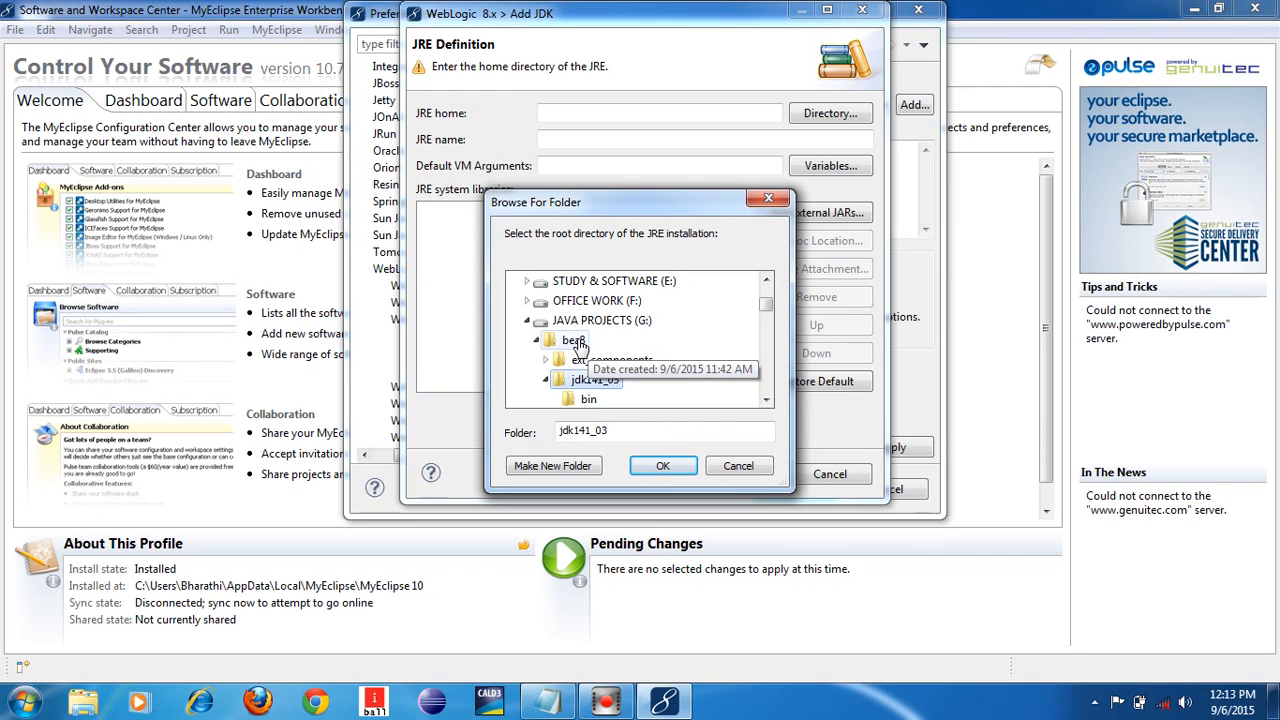
pyautogui.click(663, 466)
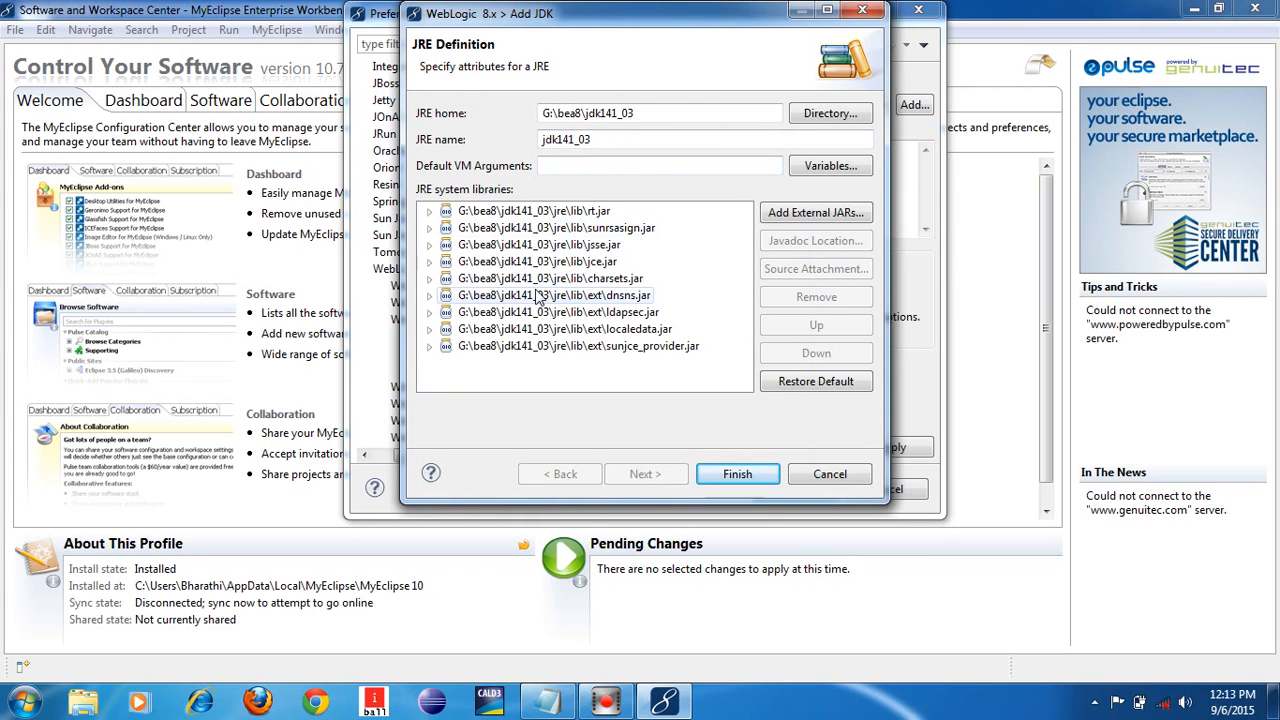
pyautogui.click(735, 477)
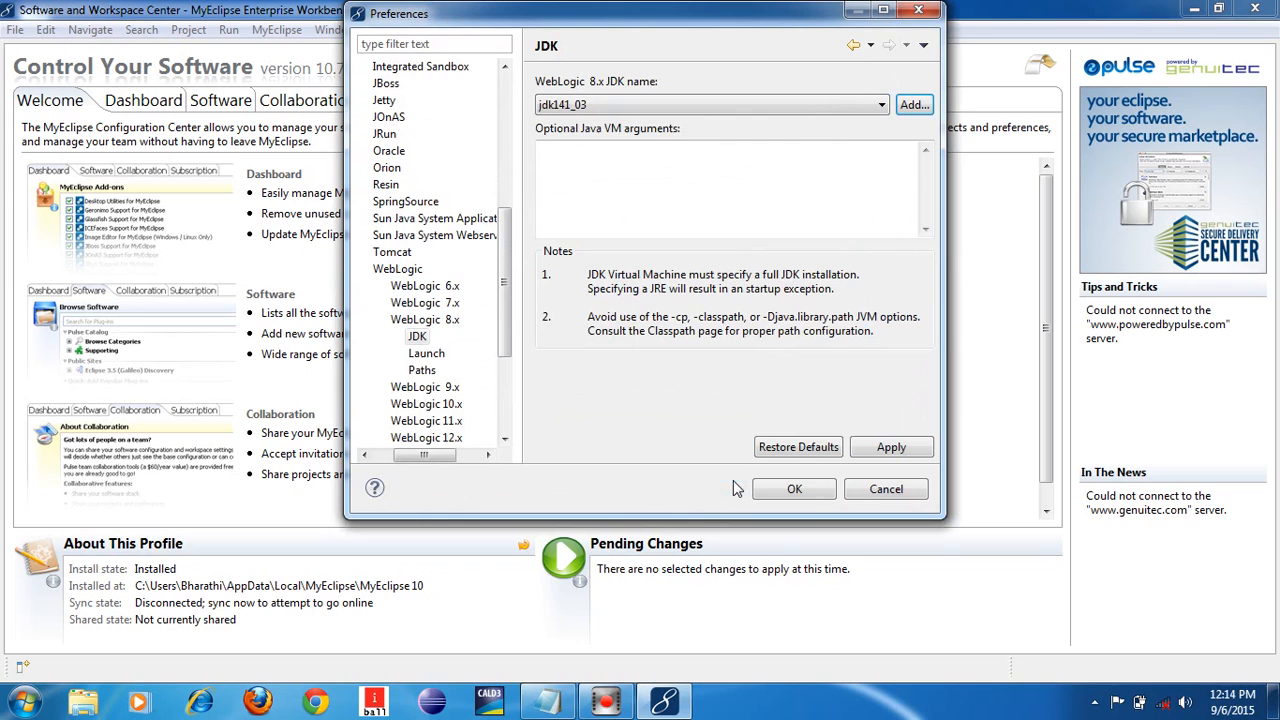
# Select jdk141_03 as the WebLogic 8.x JDK and apply the setting
pyautogui.click(632, 105)
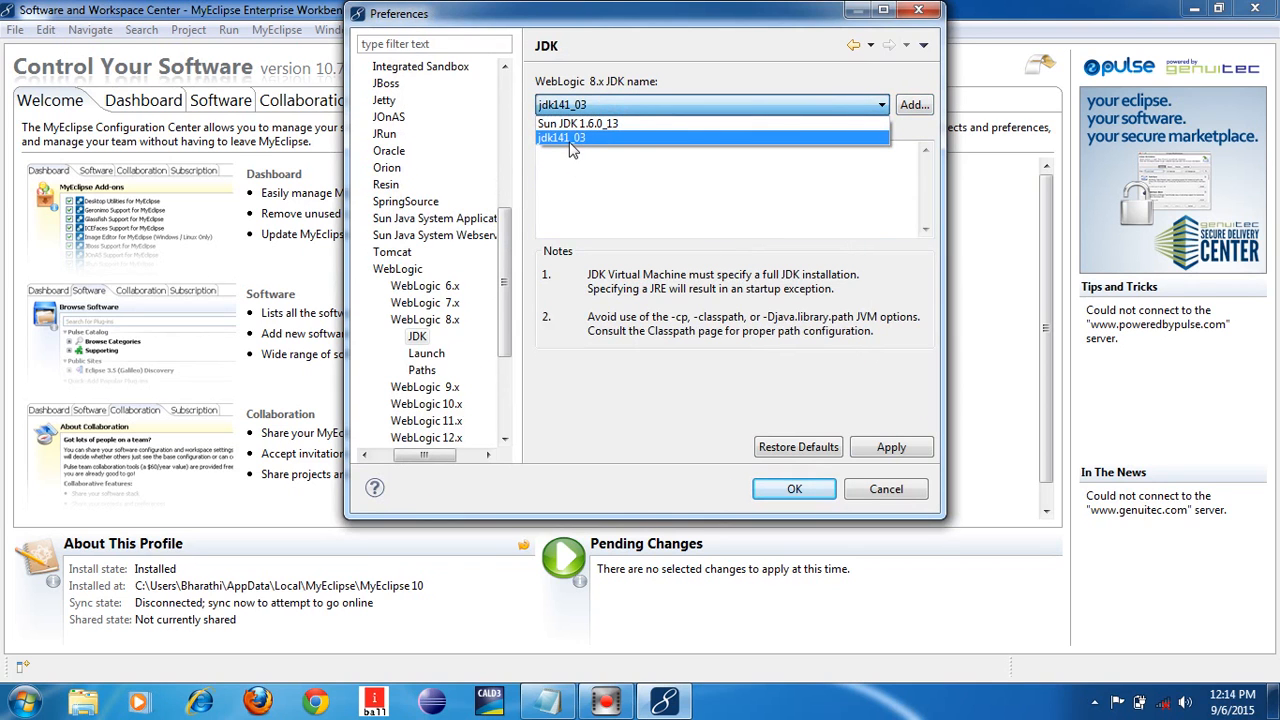
pyautogui.click(570, 139)
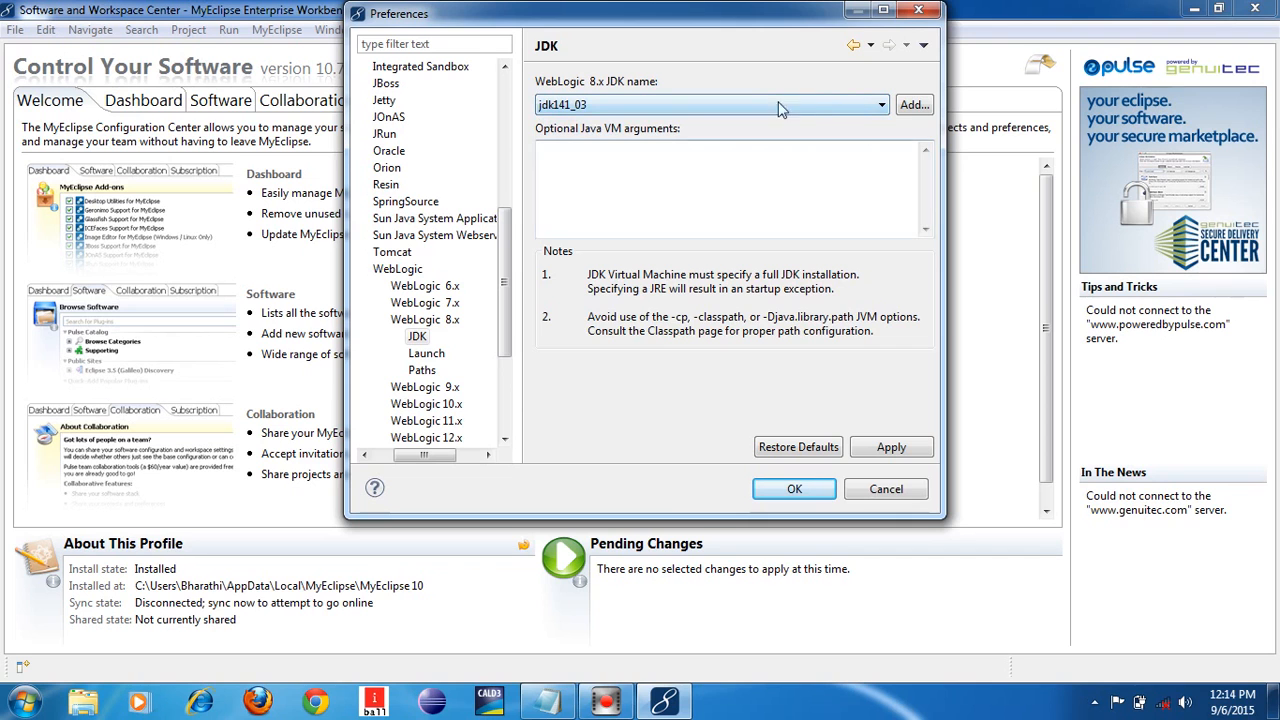
pyautogui.click(423, 338)
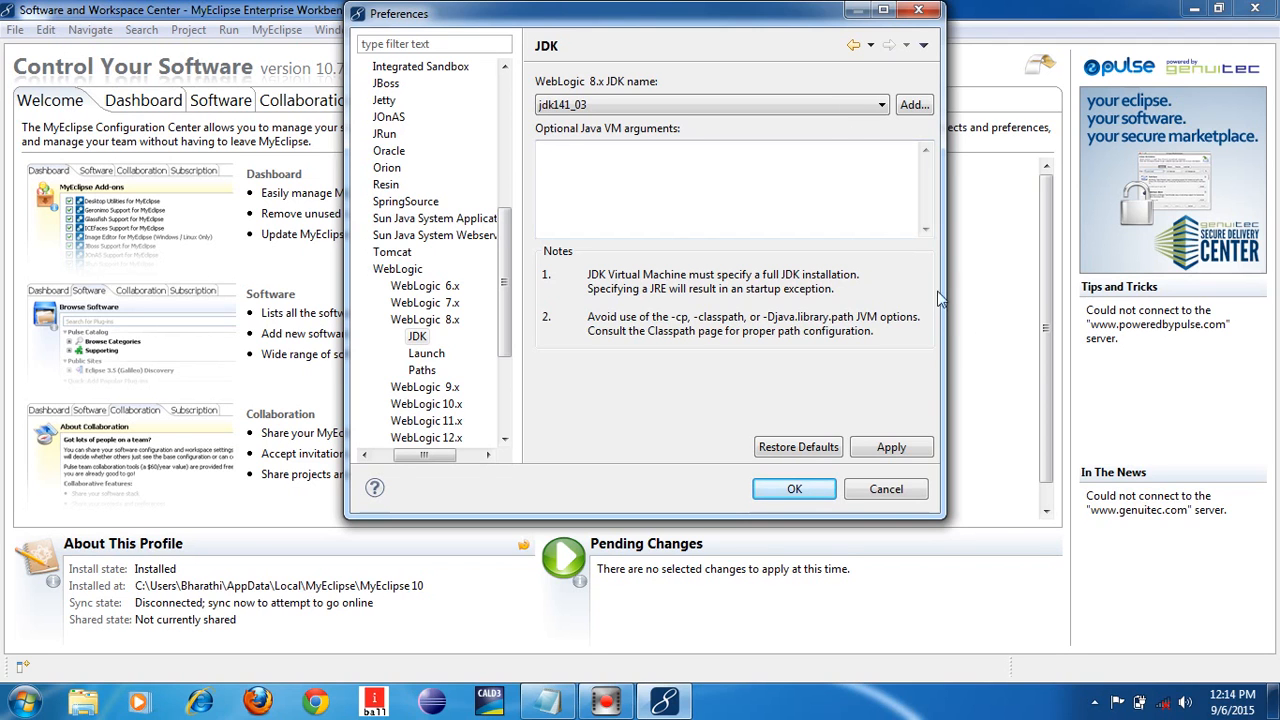
pyautogui.click(895, 449)
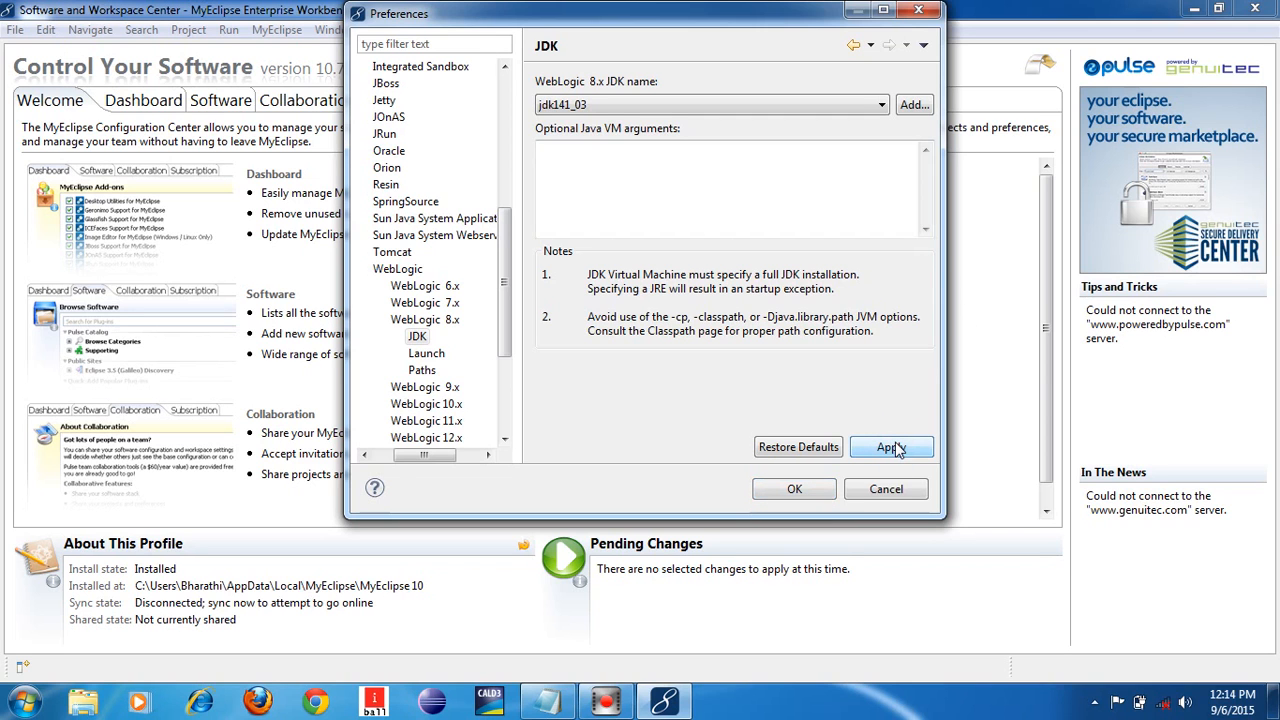
# Set the default WebLogic 8.x launch mode to Run mode, then apply and close the preferences
pyautogui.click(426, 356)
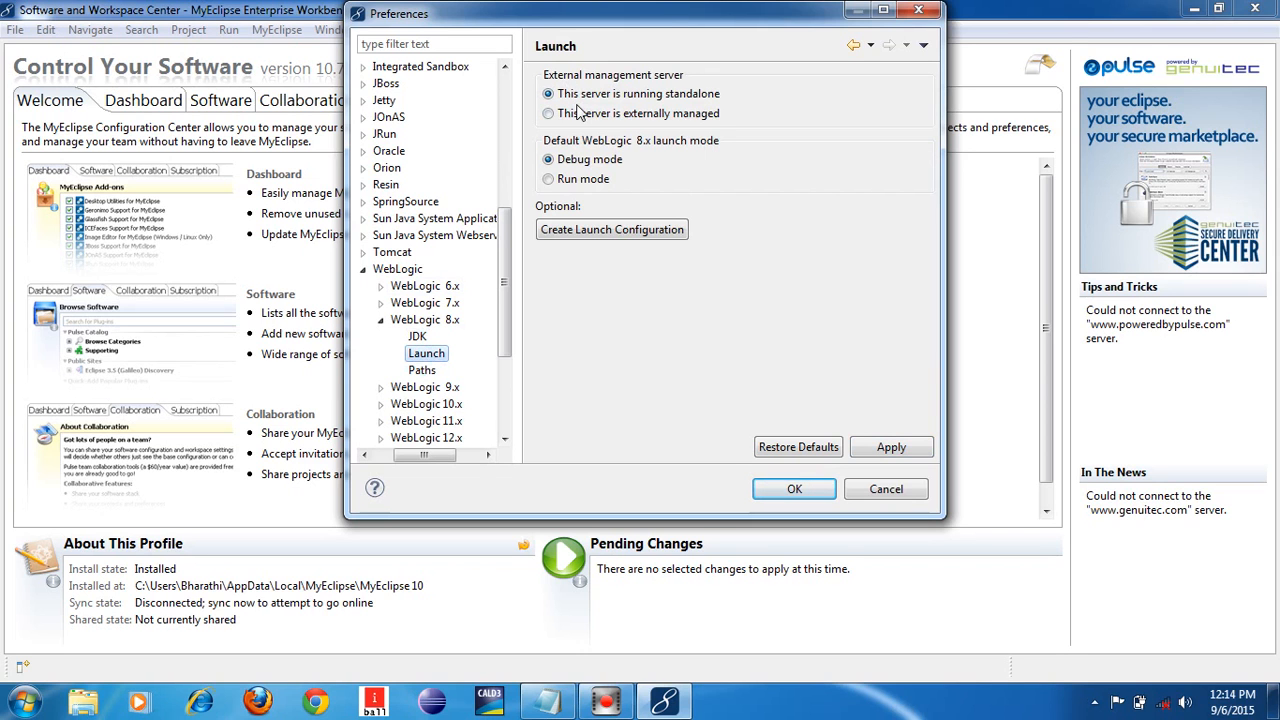
pyautogui.click(550, 182)
pyautogui.click(886, 449)
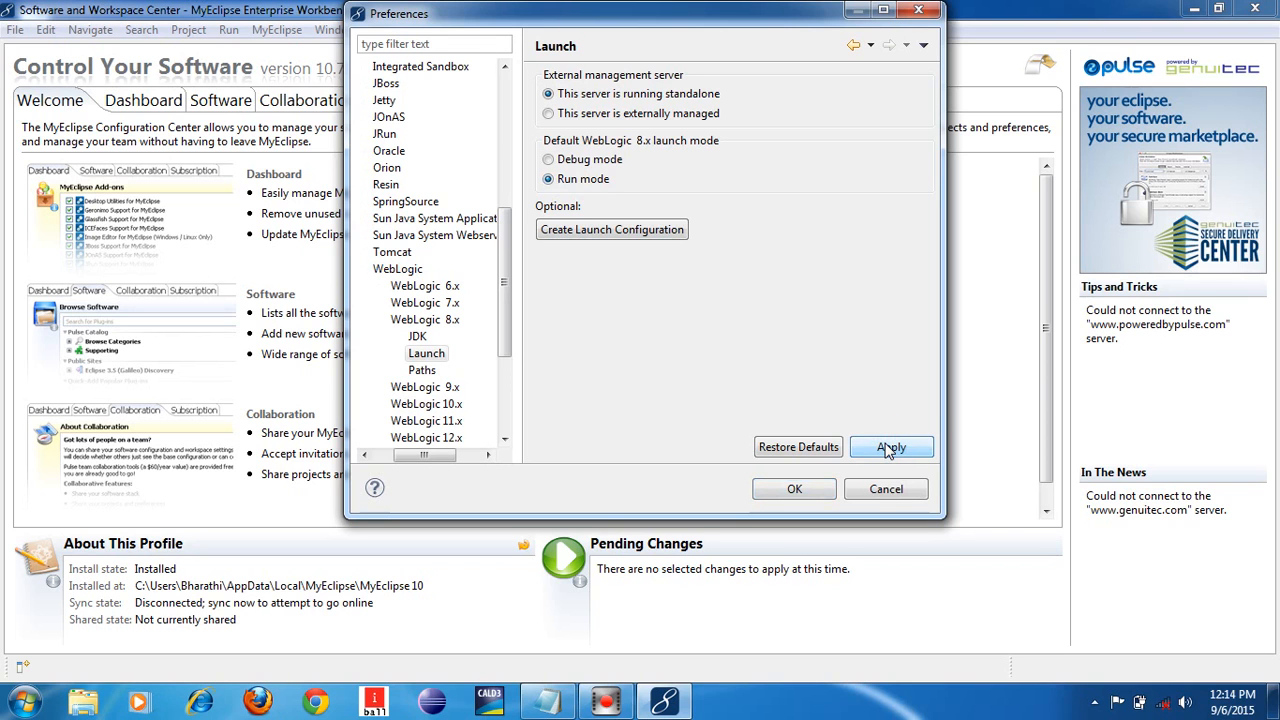
pyautogui.click(790, 492)
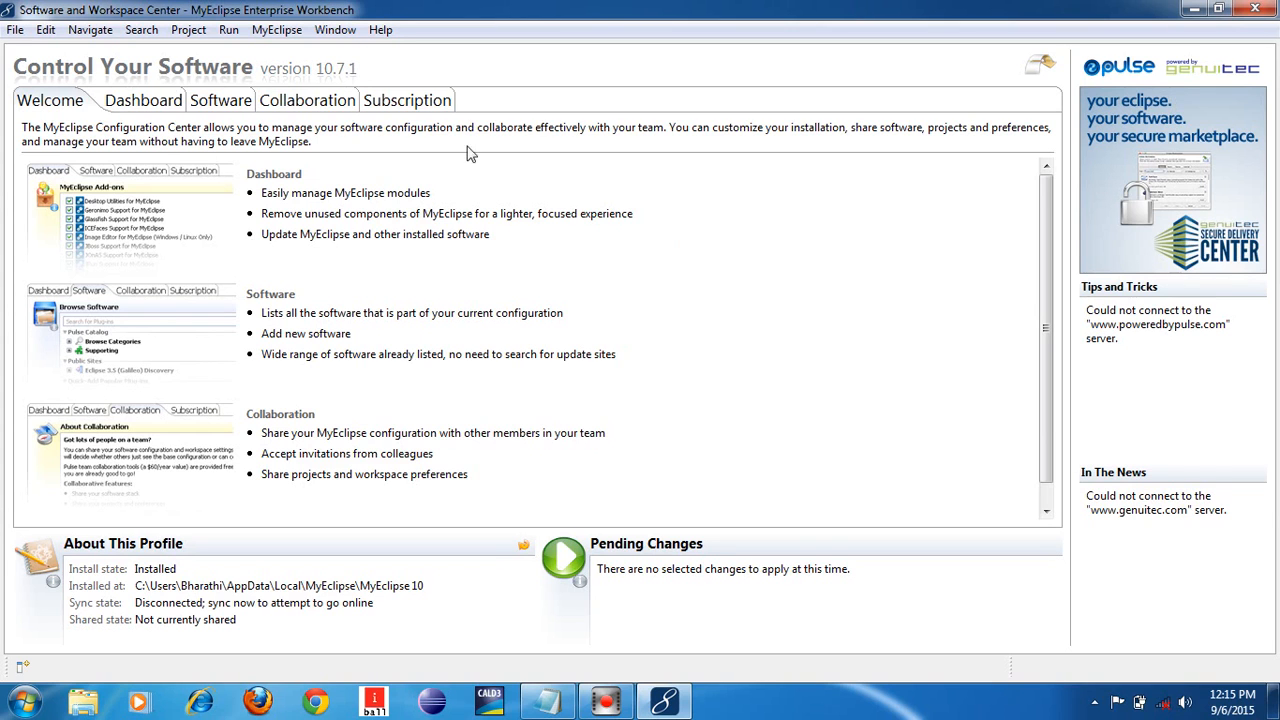
# Open the new project wizard for a Java Web Project
pyautogui.click(14, 30)
pyautogui.moveTo(24, 58)
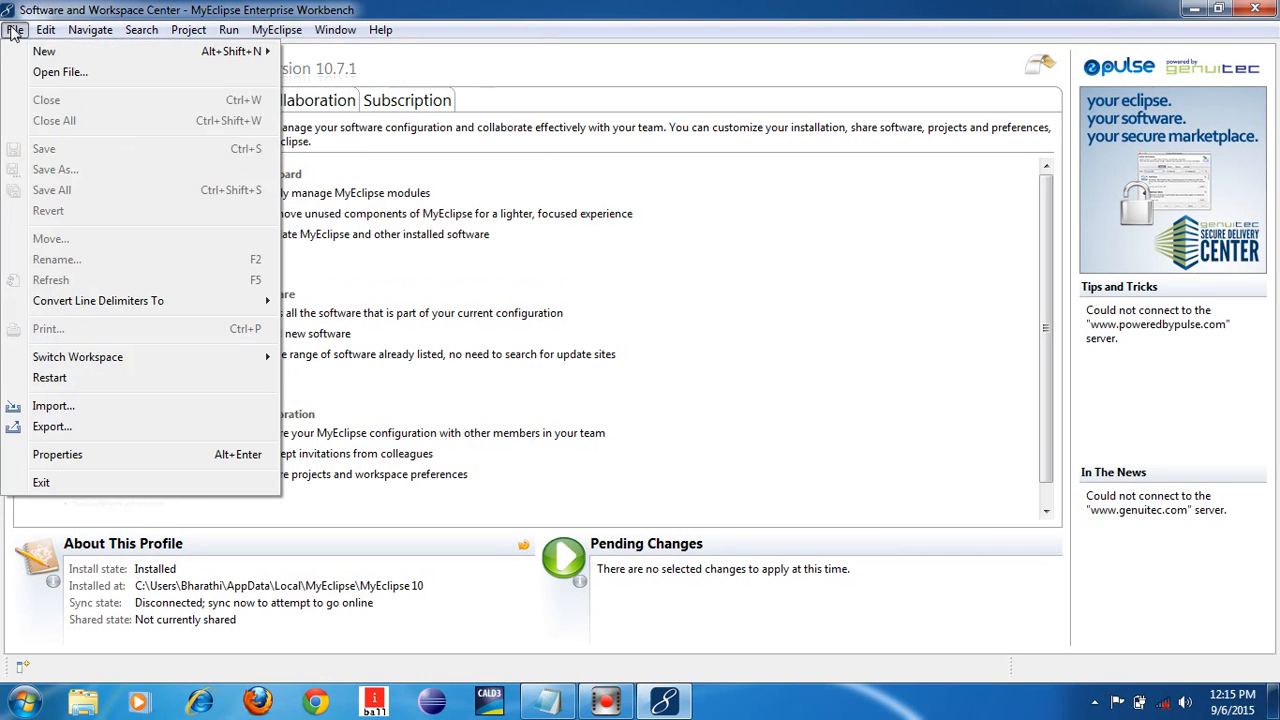
pyautogui.click(307, 80)
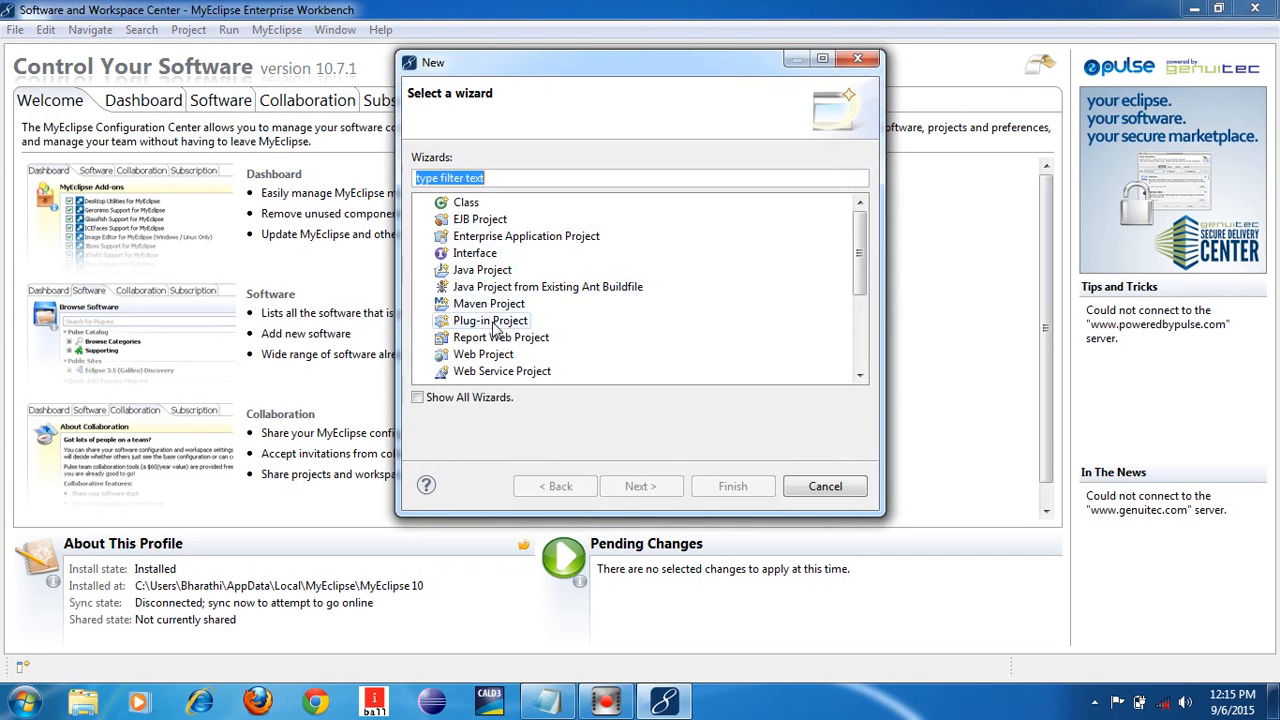
pyautogui.click(494, 305)
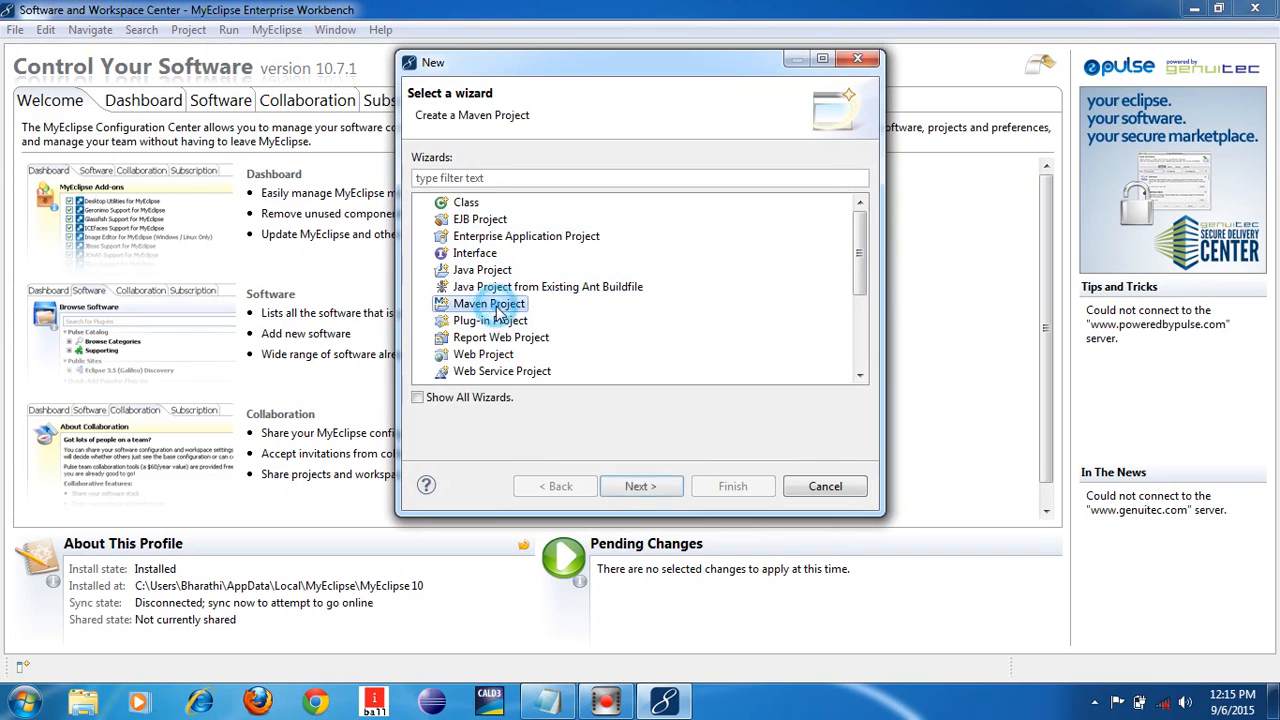
pyautogui.click(487, 357)
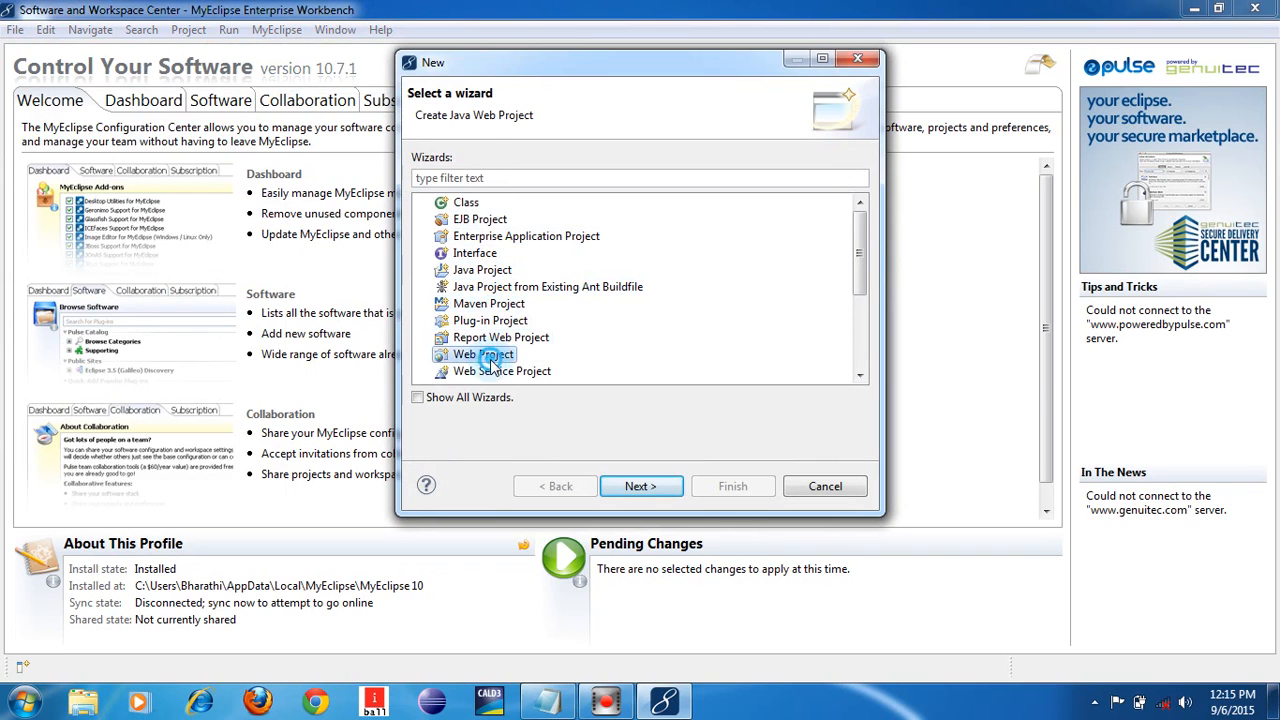
pyautogui.click(623, 487)
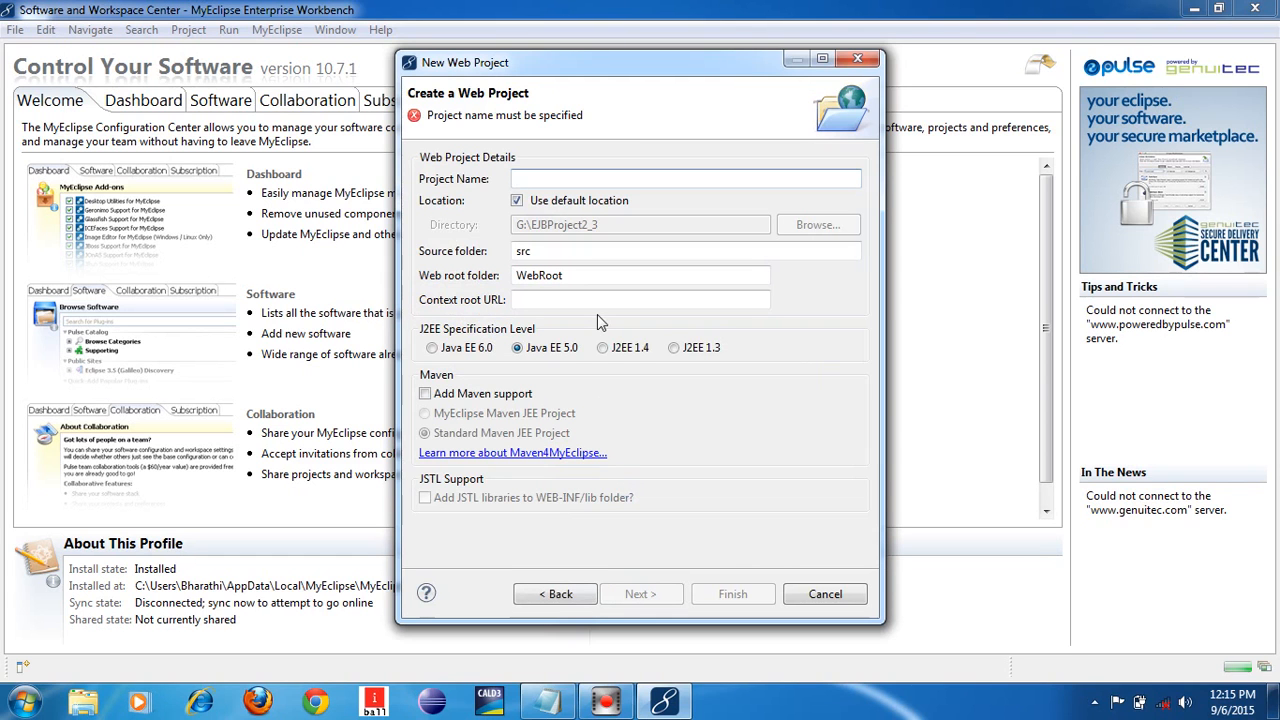
# Create the web project with the name Lab1 and accept opening the MyEclipse Java Enterprise perspective
pyautogui.write('La')
pyautogui.write('1')
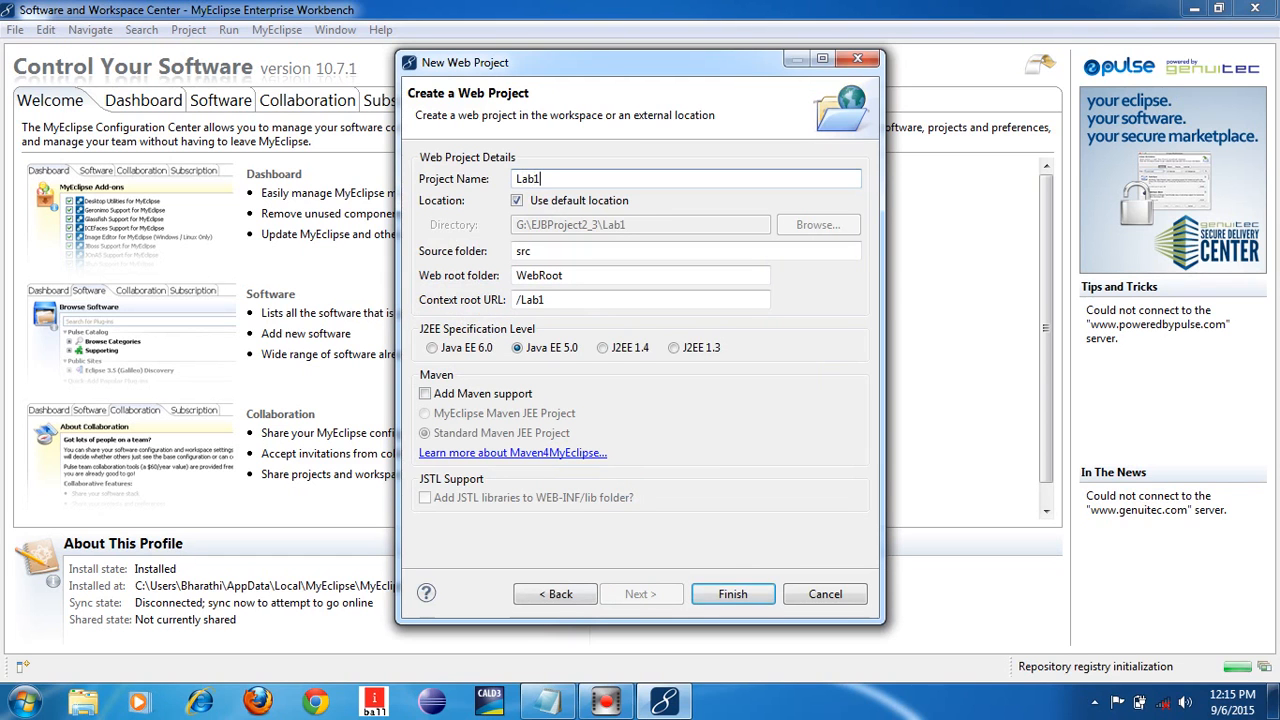
pyautogui.click(729, 594)
pyautogui.click(716, 360)
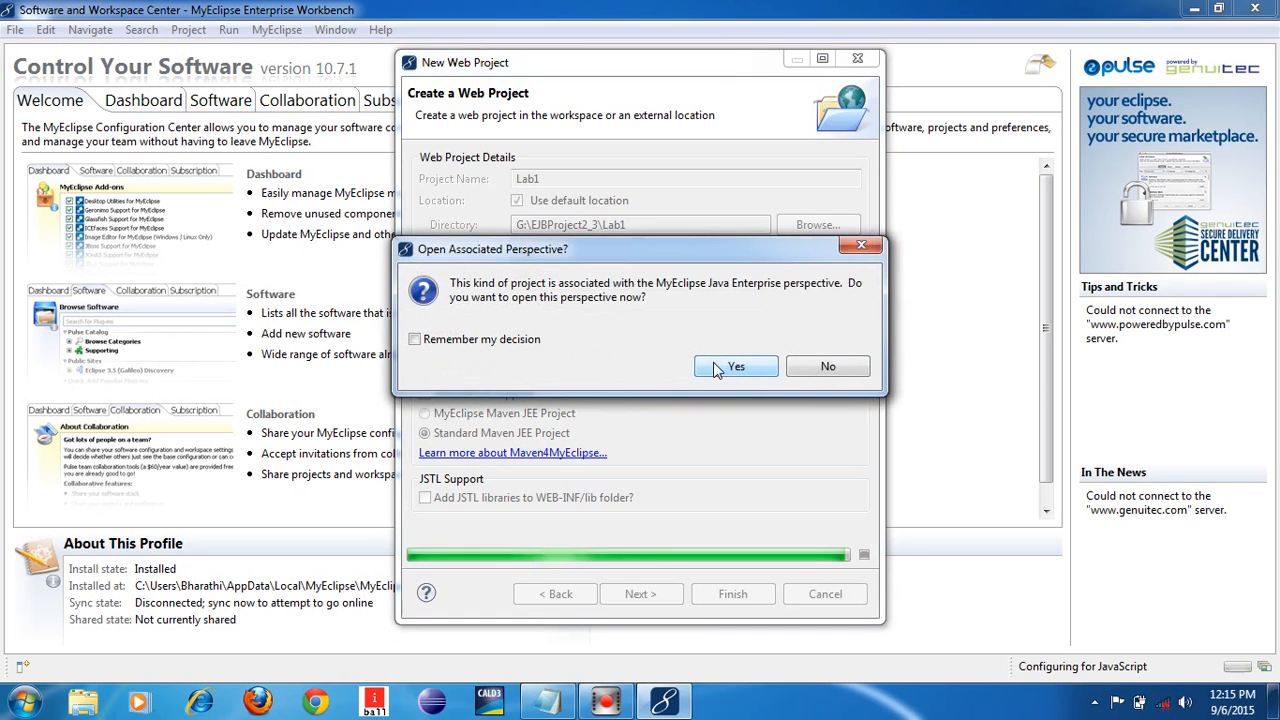
pyautogui.click(741, 366)
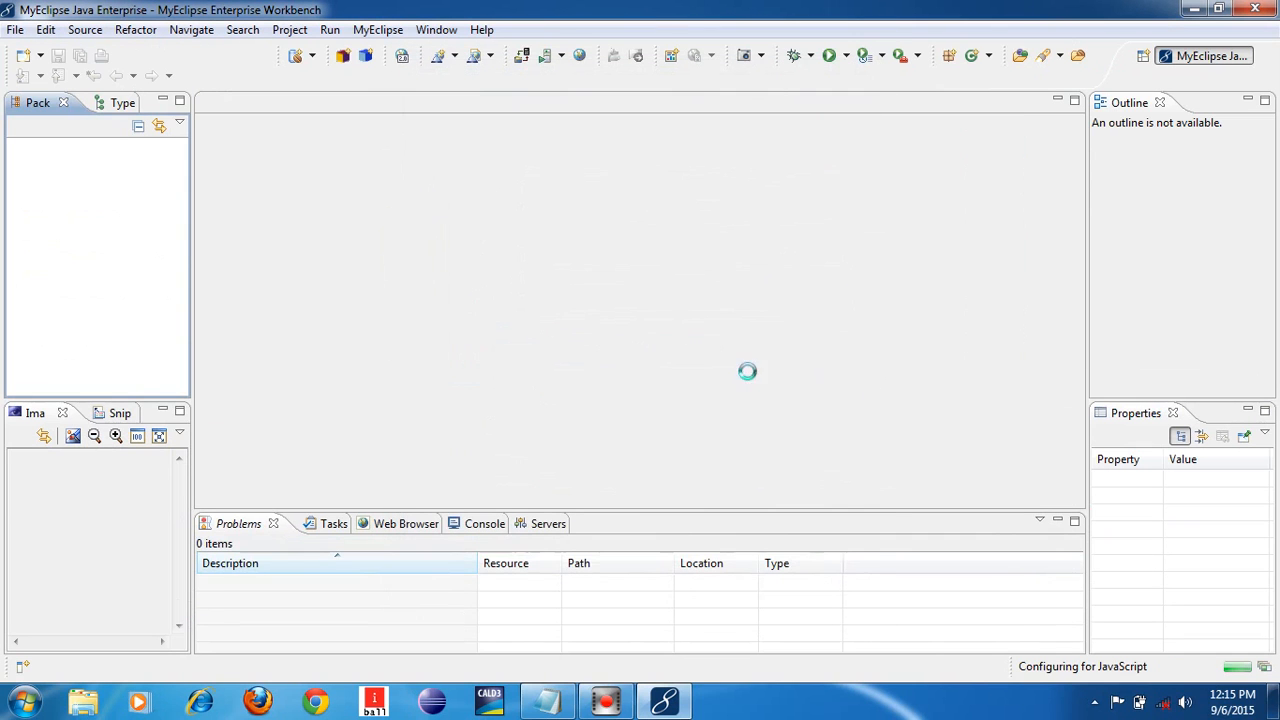
# Check the server list for WebLogic 8.x and open deployment management for the Lab1 project
pyautogui.click(17, 147)
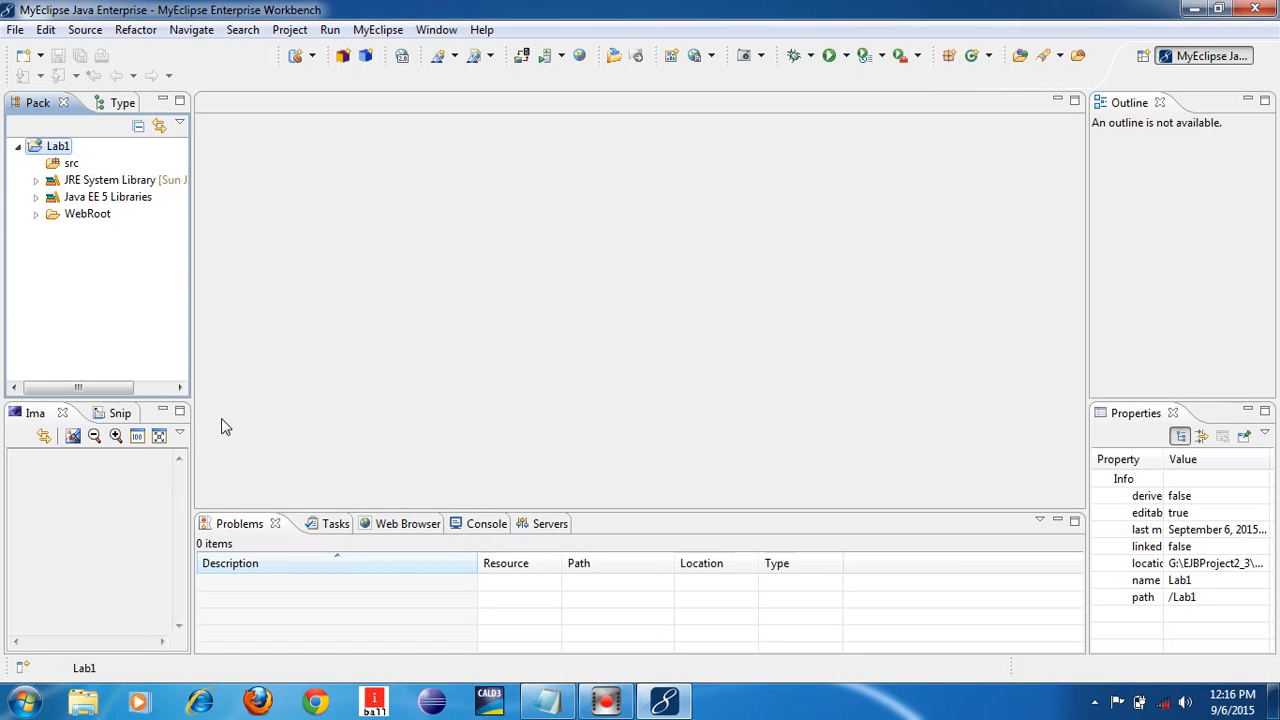
pyautogui.click(561, 56)
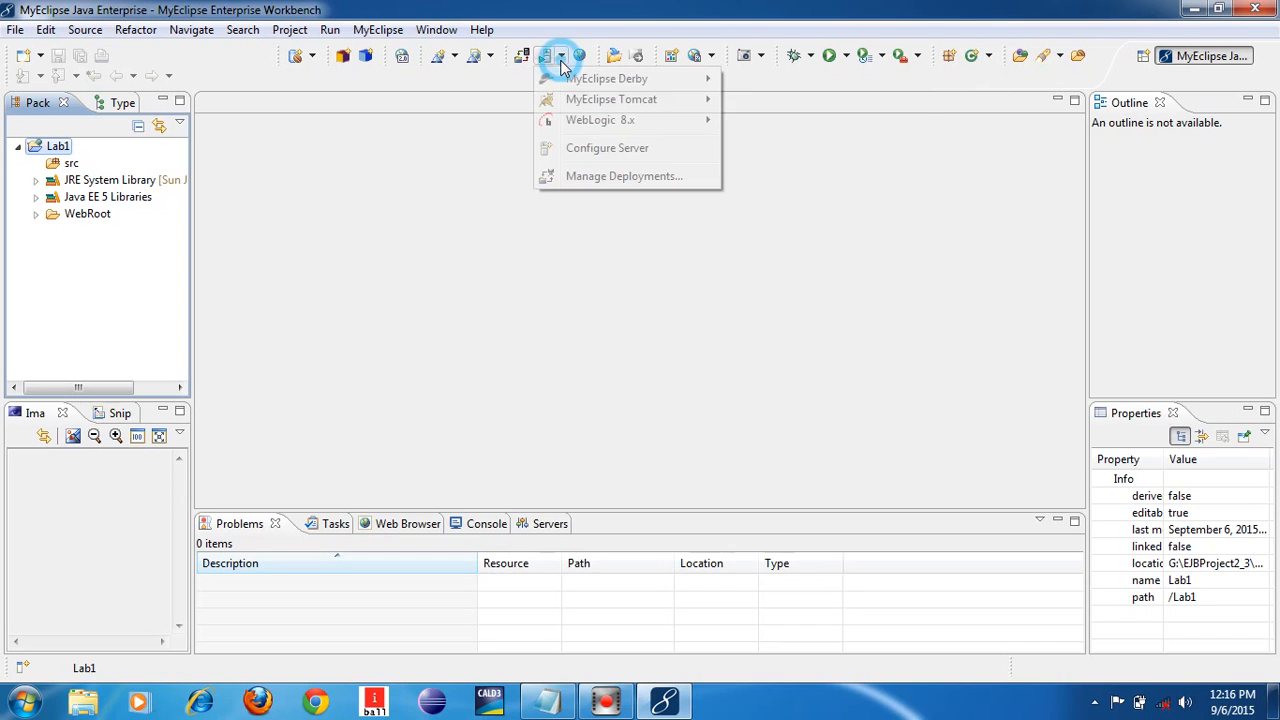
pyautogui.moveTo(598, 126)
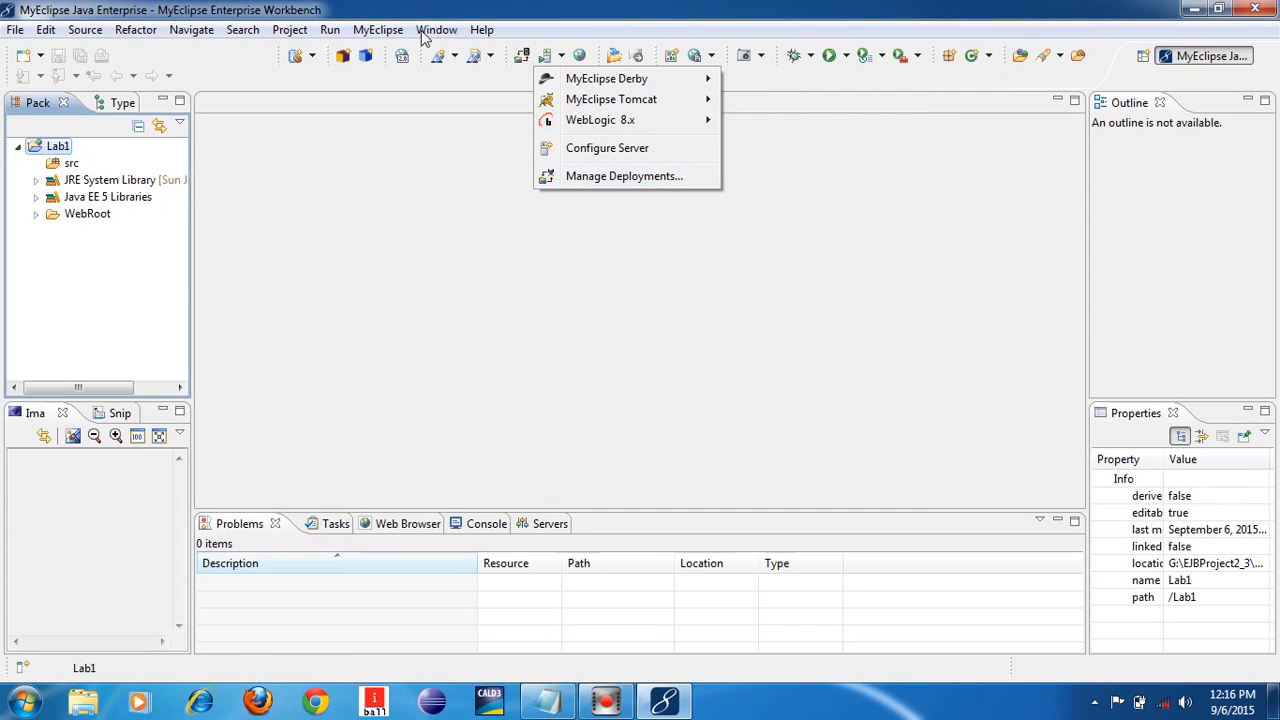
pyautogui.click(523, 60)
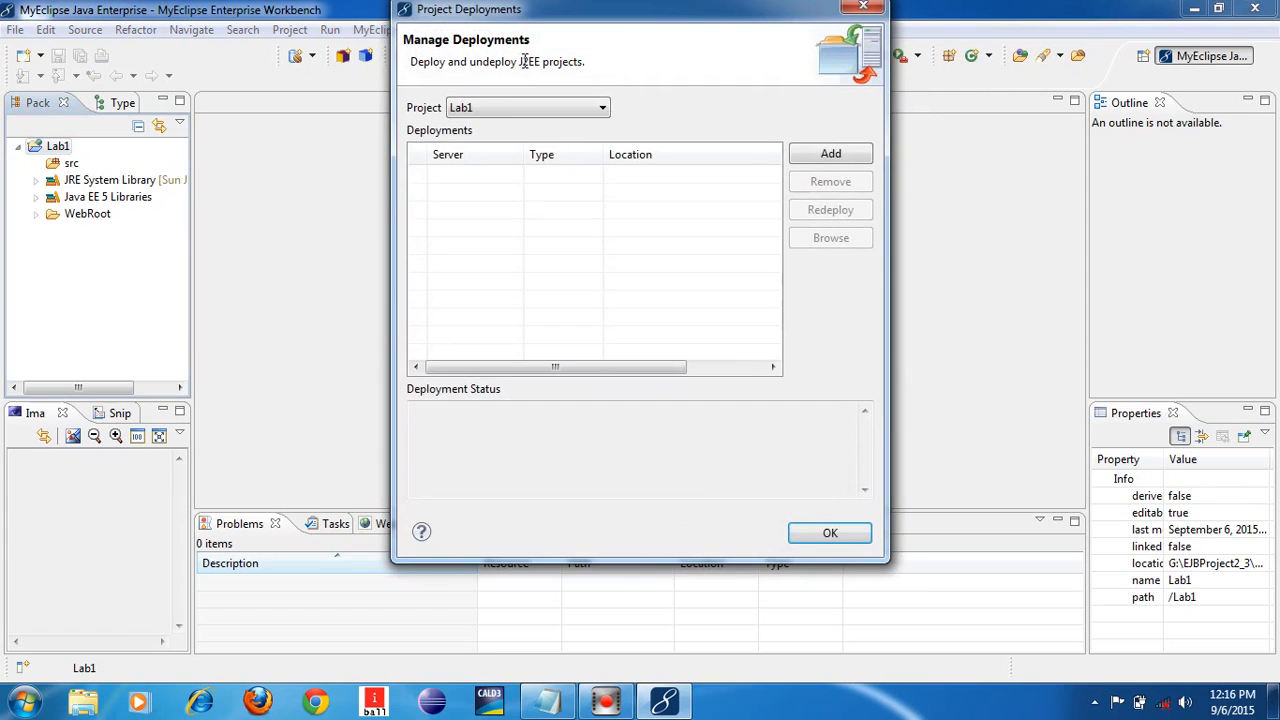
# Choose Lab1 as the project in the project deployments dialog, then close the dialog without adding a deployment
pyautogui.click(522, 108)
pyautogui.click(464, 125)
pyautogui.click(849, 539)
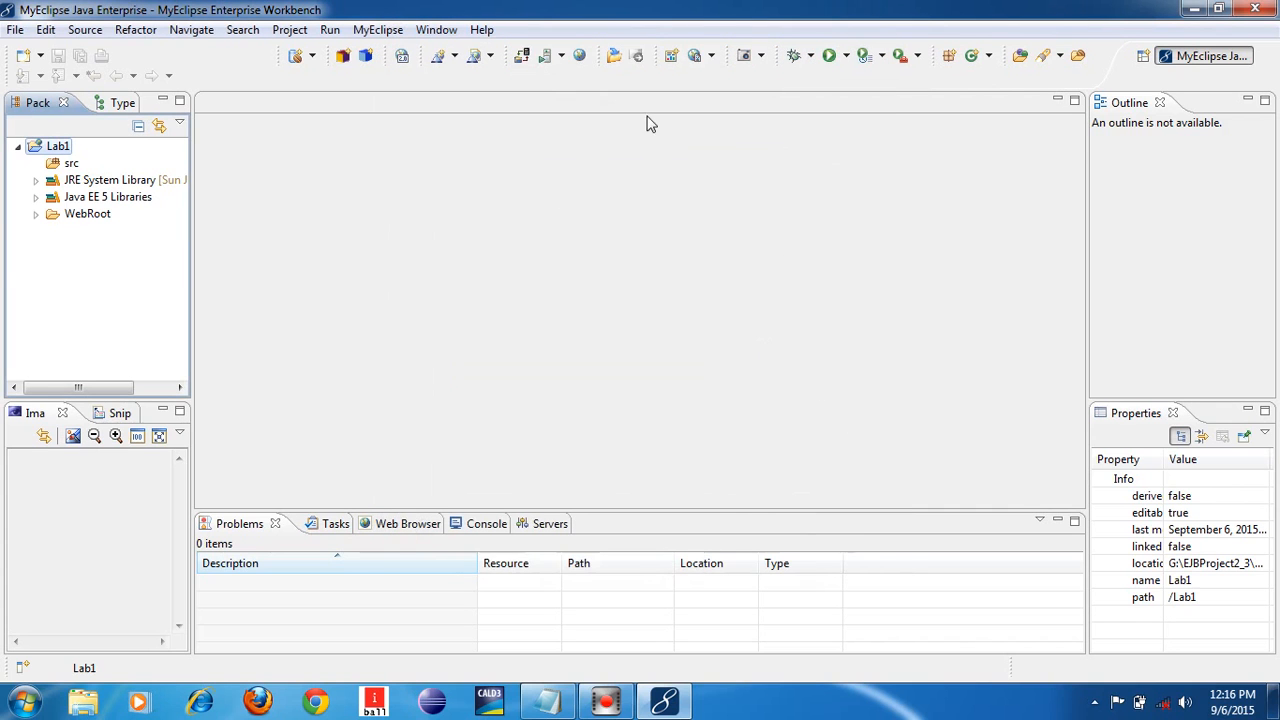
# Open deployment management by server, choose WebLogic 8.x as the server, and close the dialog without adding a deployment
pyautogui.click(560, 57)
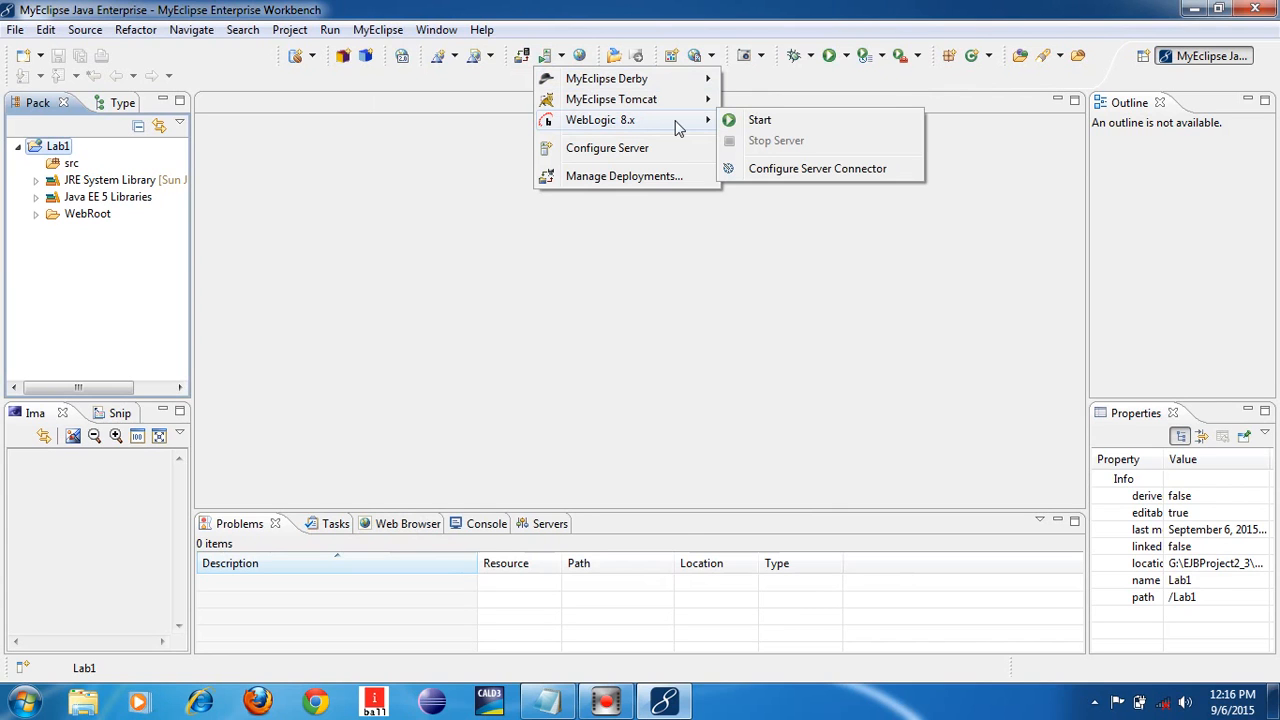
pyautogui.click(627, 177)
pyautogui.click(490, 107)
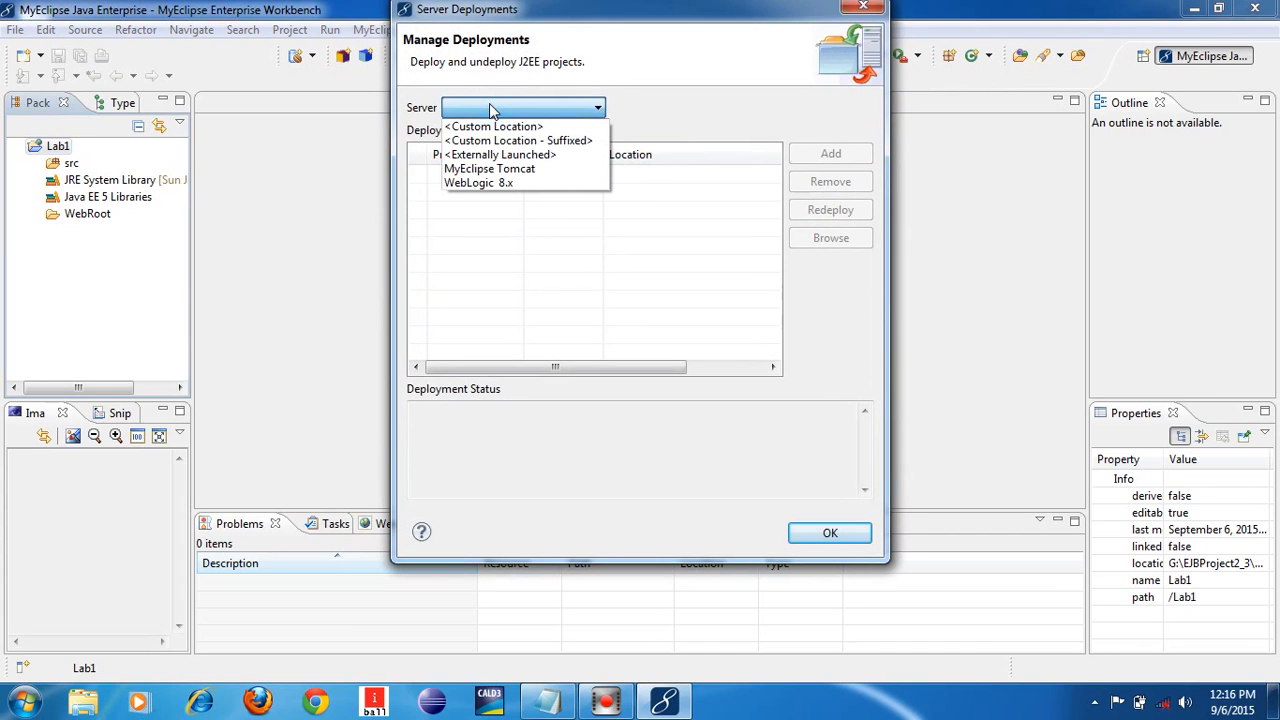
pyautogui.click(479, 185)
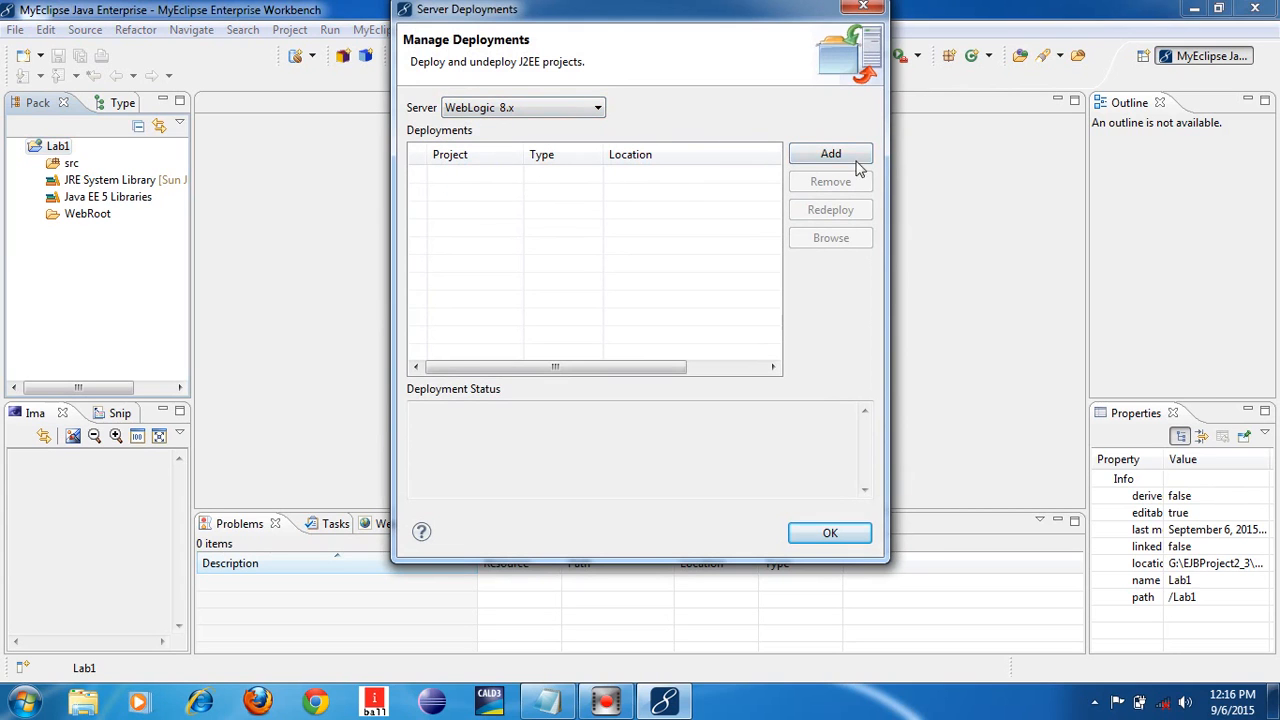
pyautogui.click(864, 10)
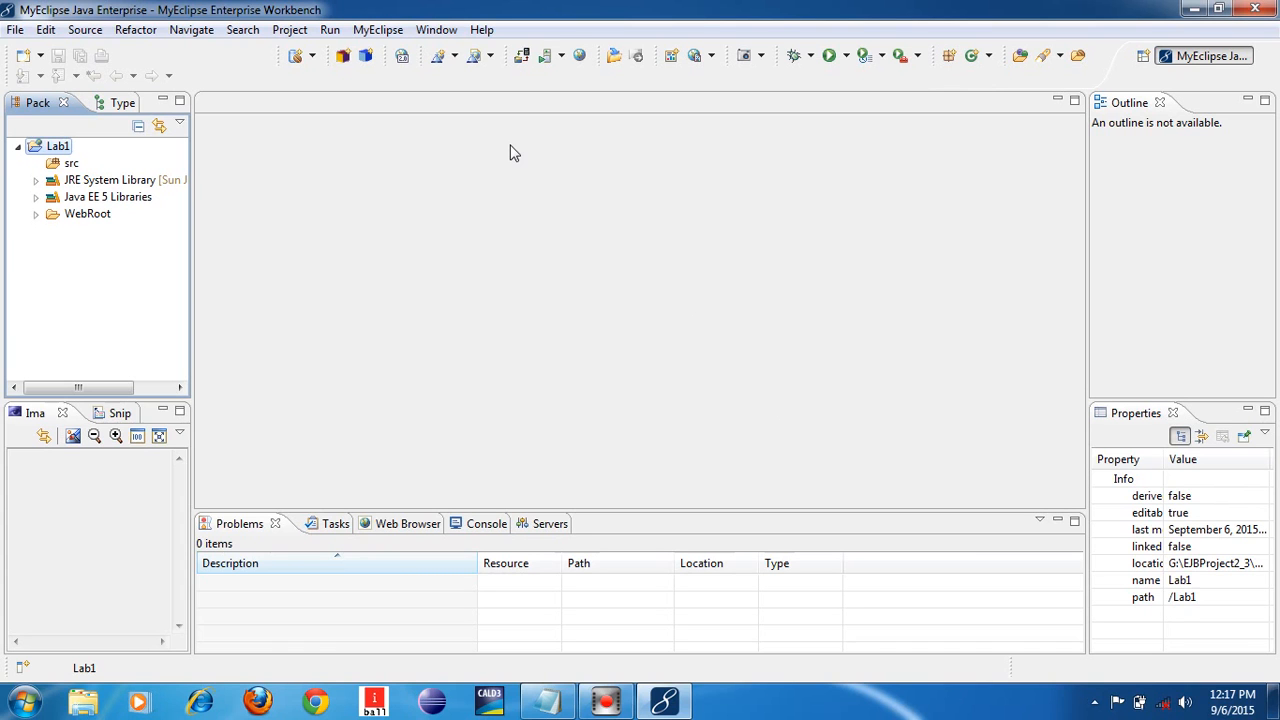
# View Lab1's project deployments again, then check the server list for WebLogic 8.x and its deployment management option
pyautogui.click(522, 57)
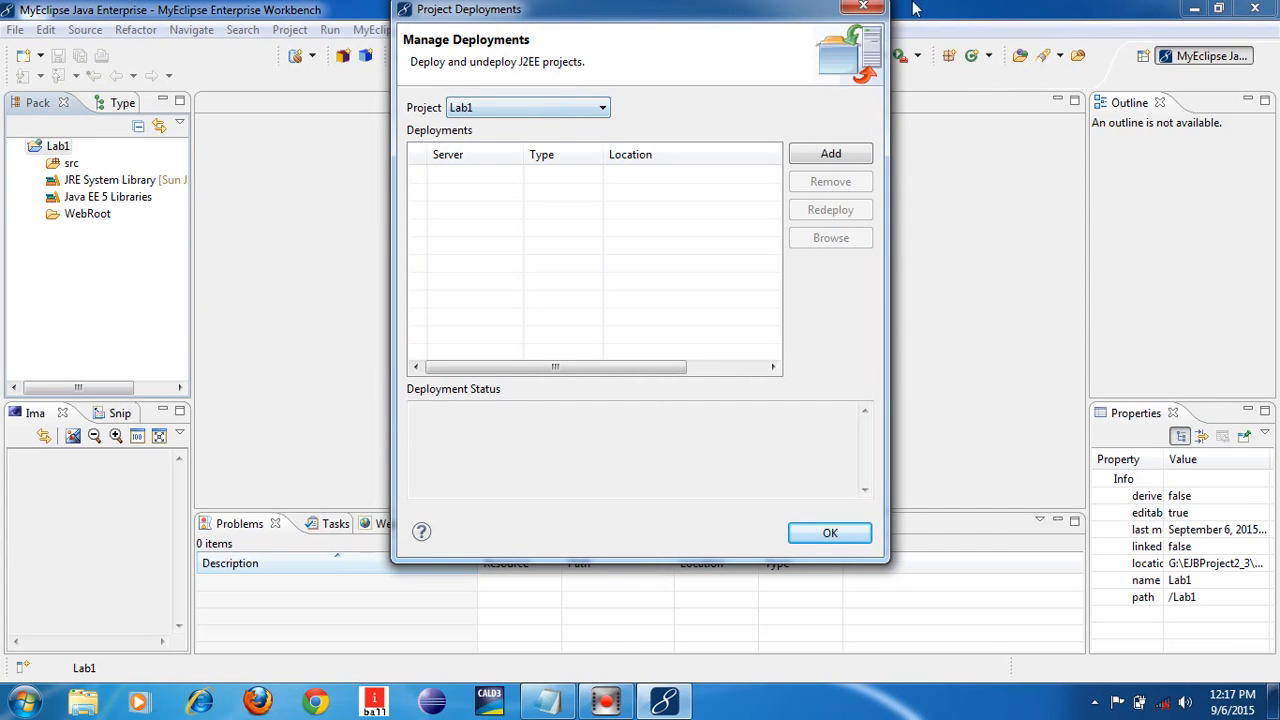
pyautogui.click(864, 9)
pyautogui.click(561, 57)
pyautogui.moveTo(595, 122)
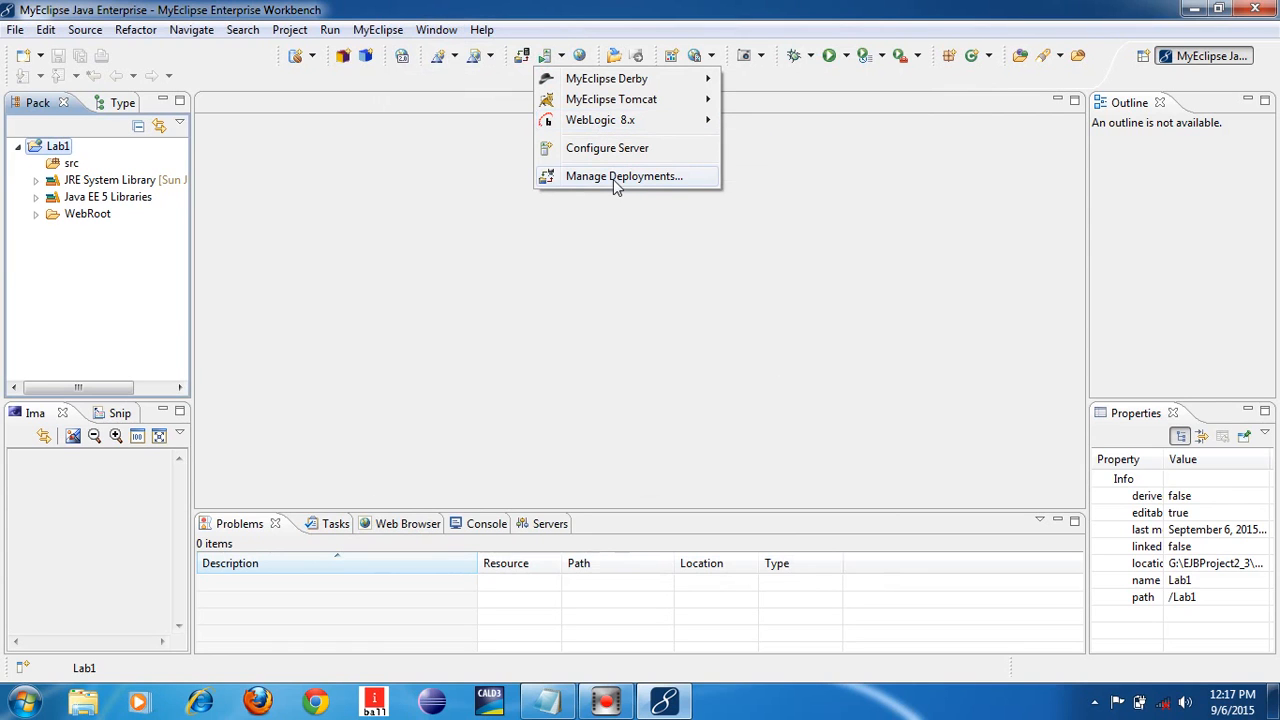
pyautogui.click(476, 273)
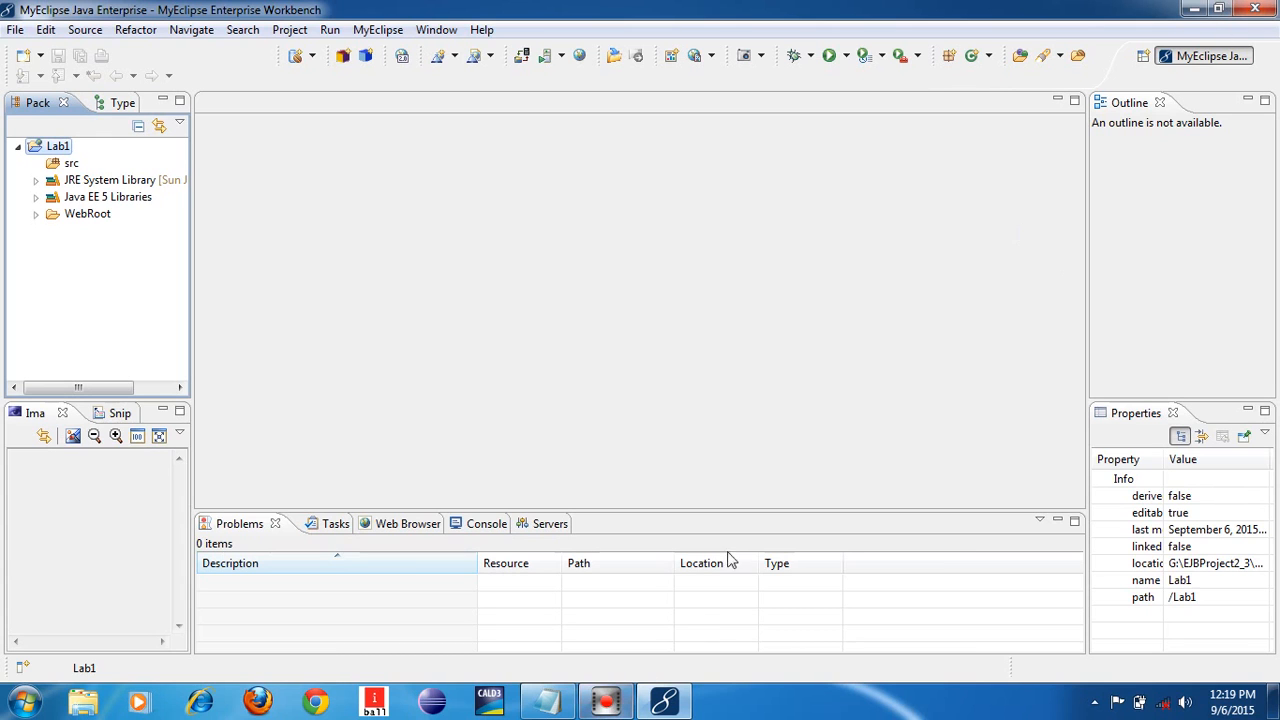
# Exit MyEclipse and switch to the agenda file in Notepad
pyautogui.click(13, 30)
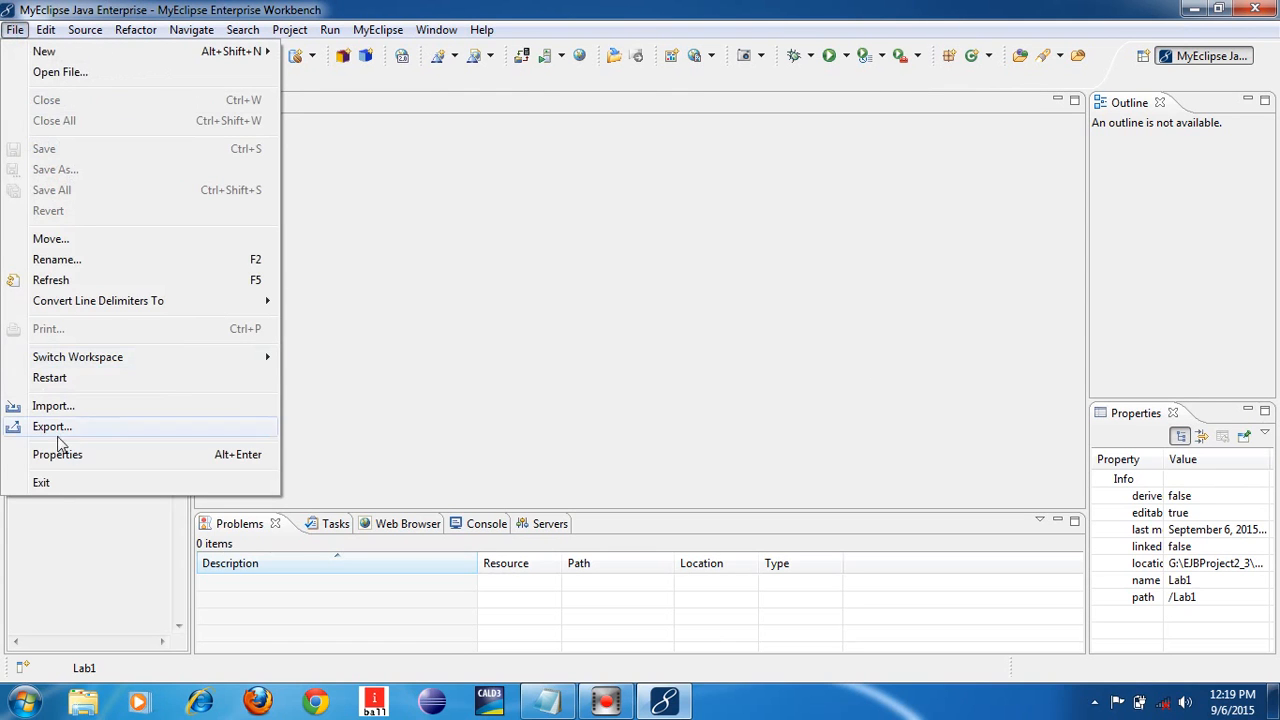
pyautogui.click(41, 483)
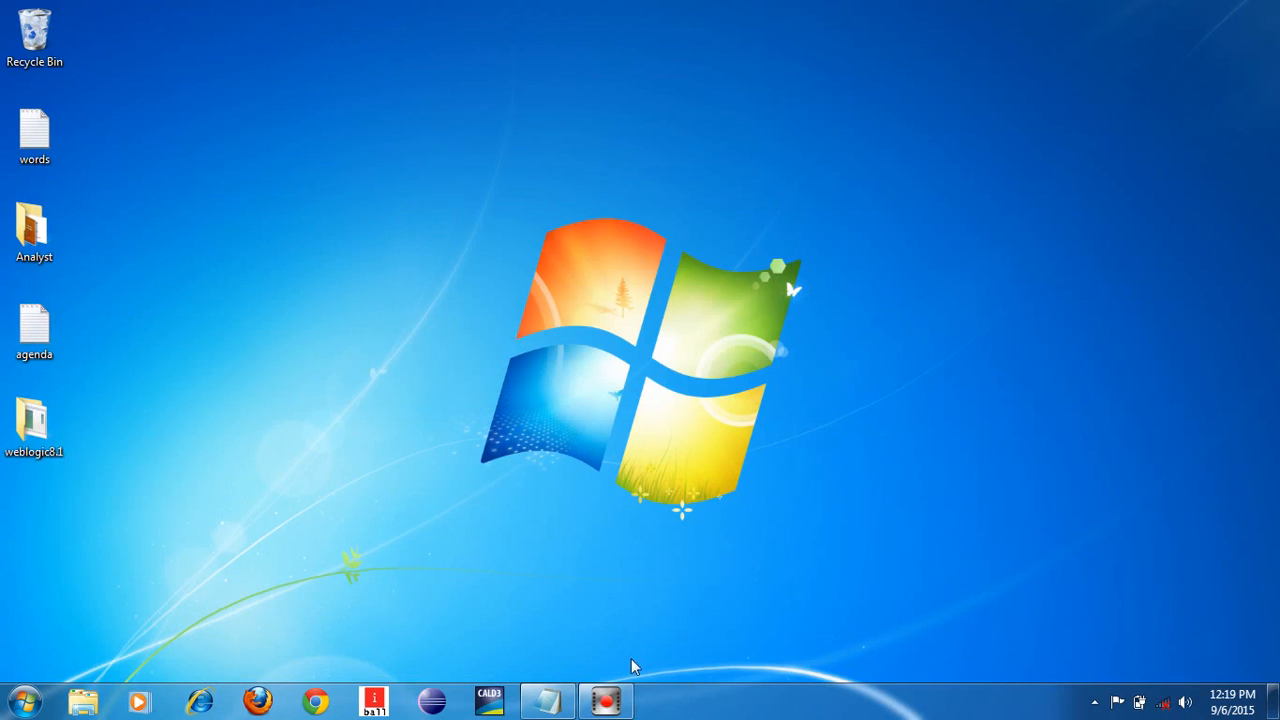
pyautogui.click(548, 702)
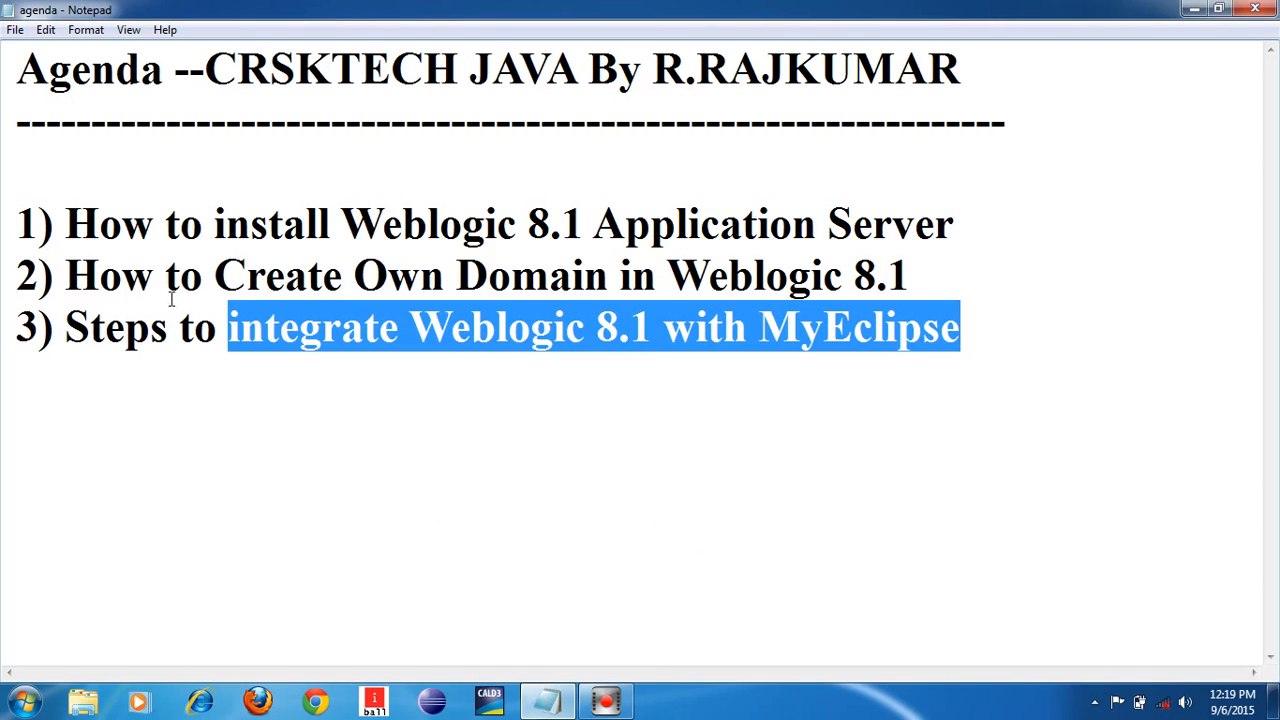
# Review the three agenda items by highlighting WebLogic 8.1 installation, own domain creation, and integration with MyEclipse in turn
pyautogui.moveTo(64, 228); pyautogui.dragTo(980, 210)
pyautogui.moveTo(207, 298); pyautogui.dragTo(931, 276)
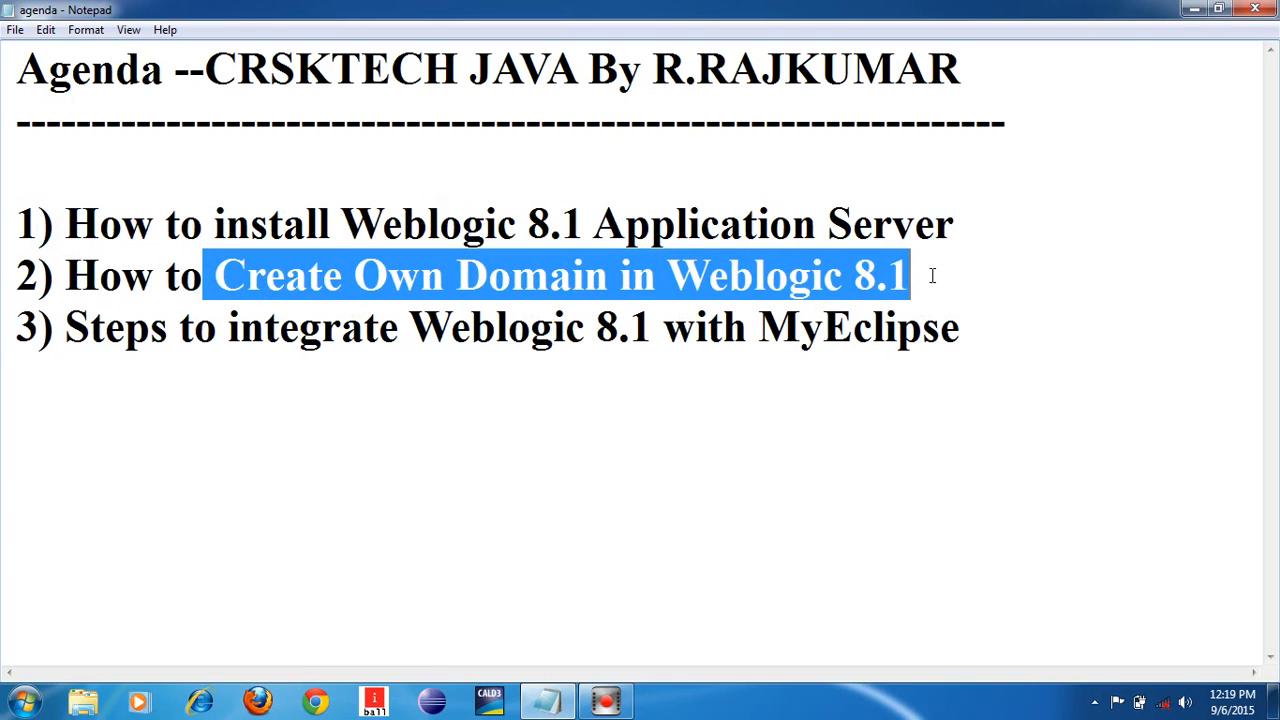
pyautogui.moveTo(220, 328); pyautogui.dragTo(963, 336)
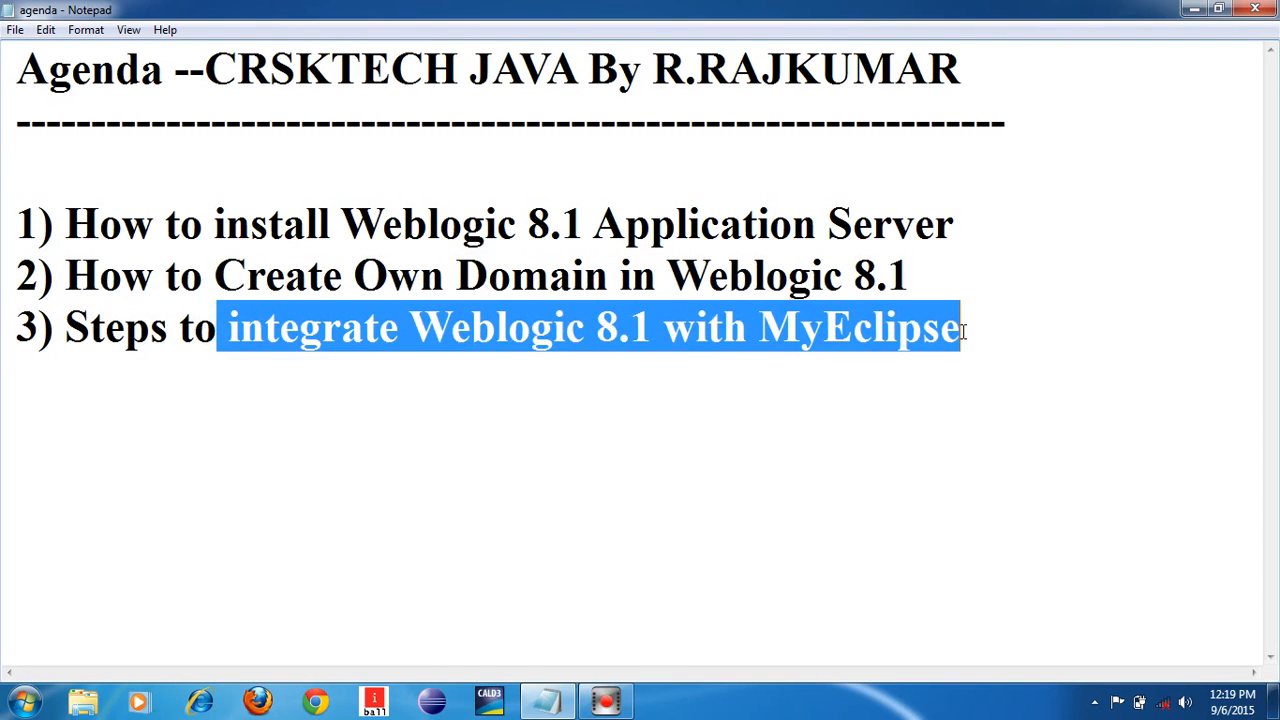